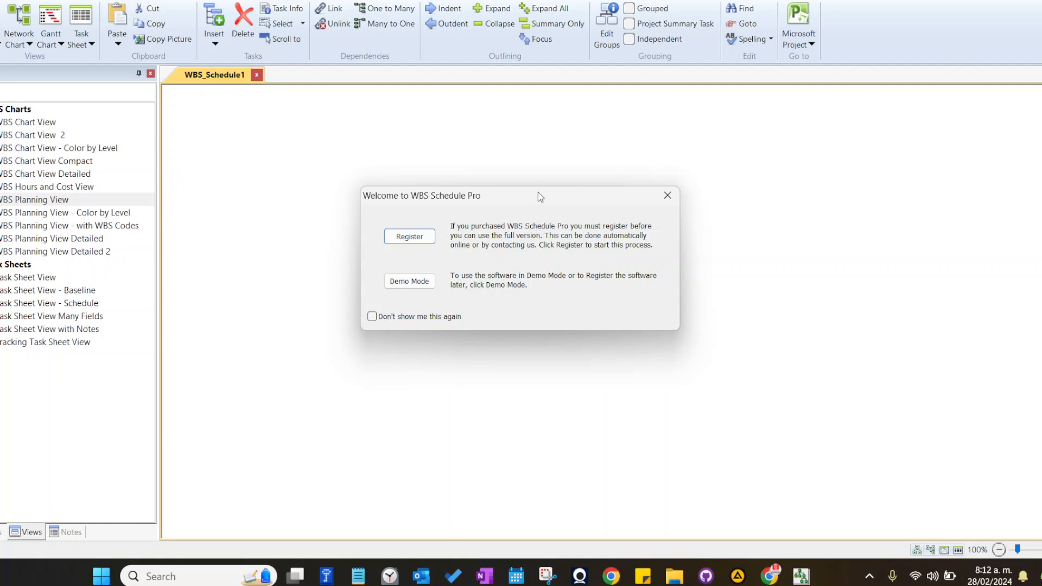
# Start WBS Schedule Pro in Demo Mode and dismiss the demo version notice.
pyautogui.moveTo(538, 192); pyautogui.dragTo(449, 178)
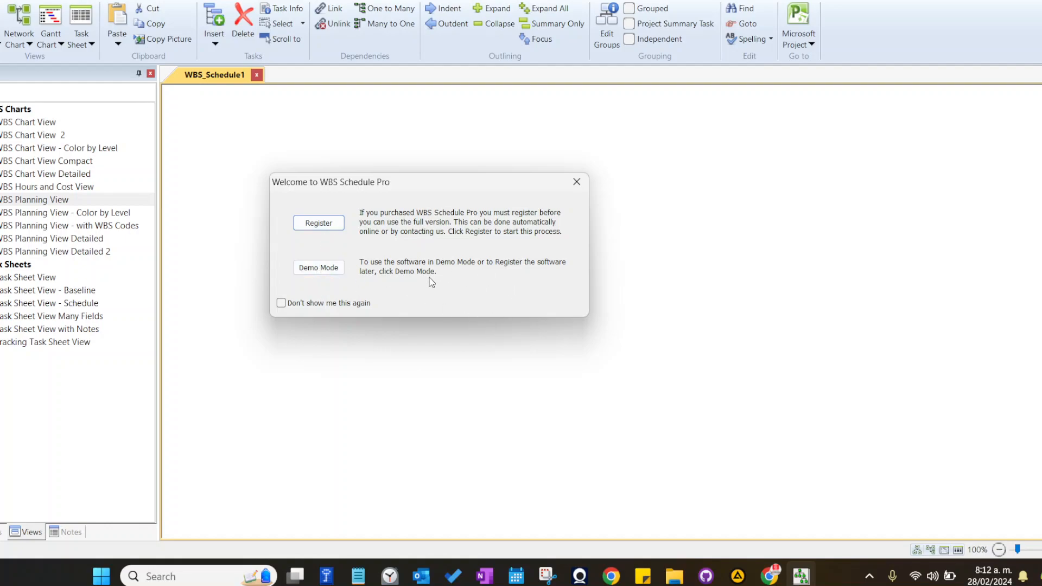
pyautogui.click(326, 266)
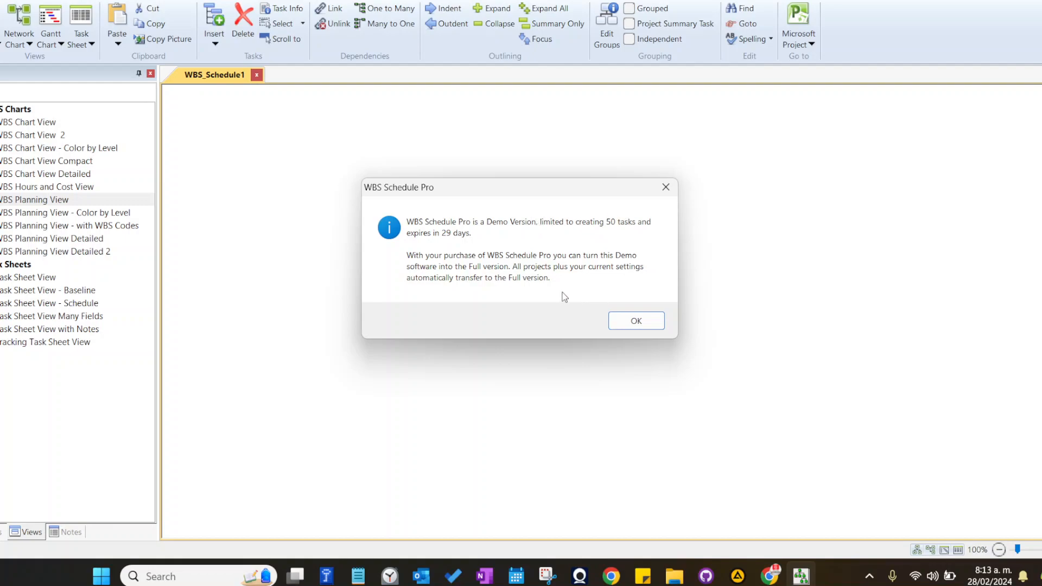
pyautogui.click(627, 325)
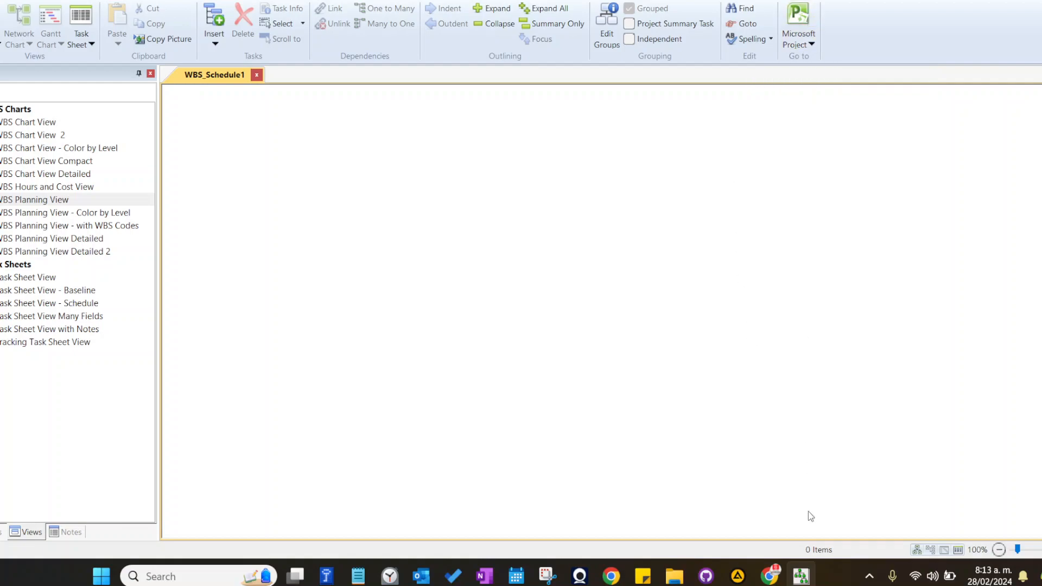
# Launch Microsoft Project and create a blank project.
pyautogui.click(101, 577)
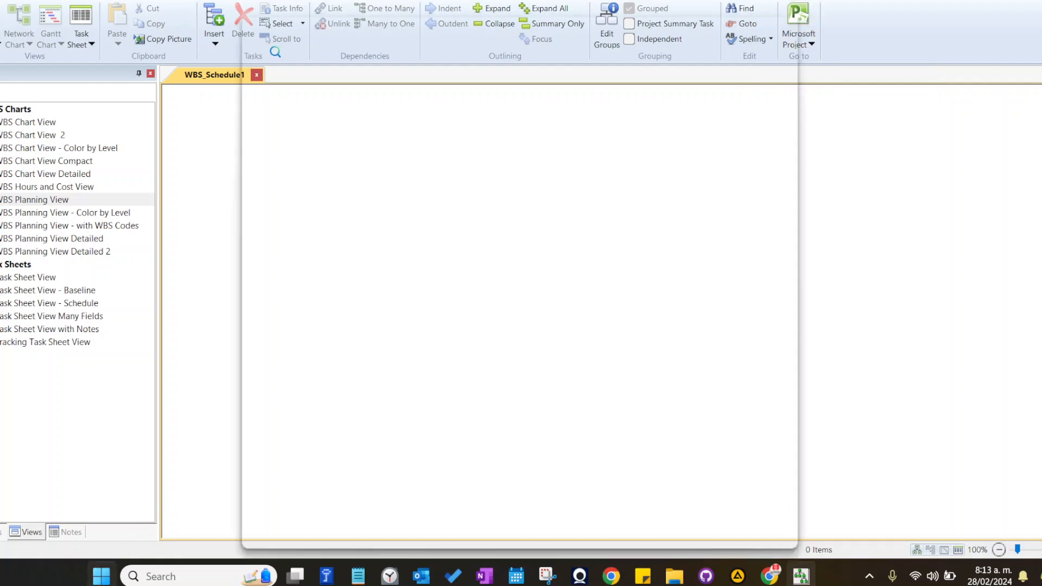
pyautogui.write('p')
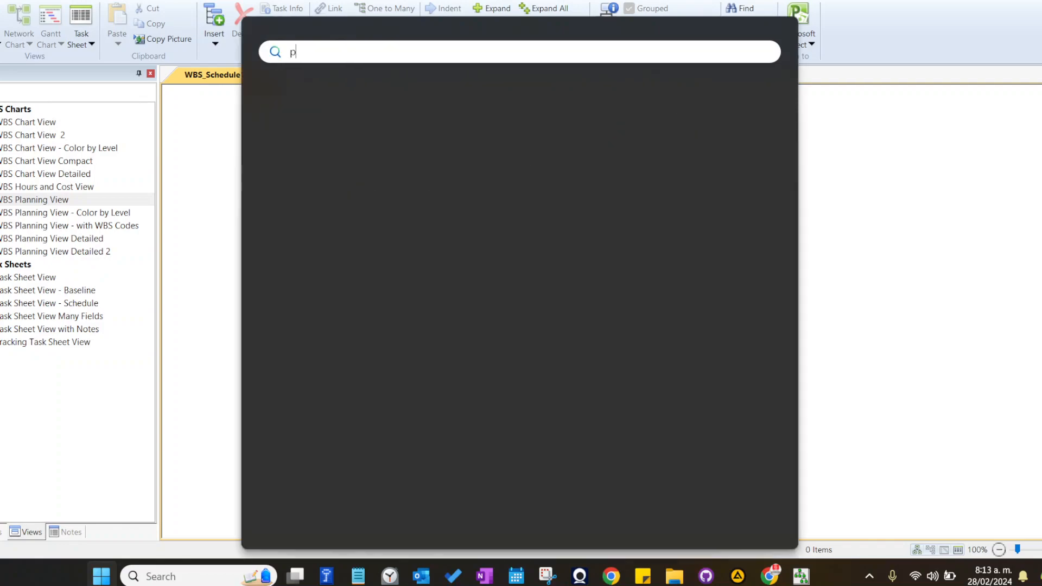
pyautogui.write('roje')
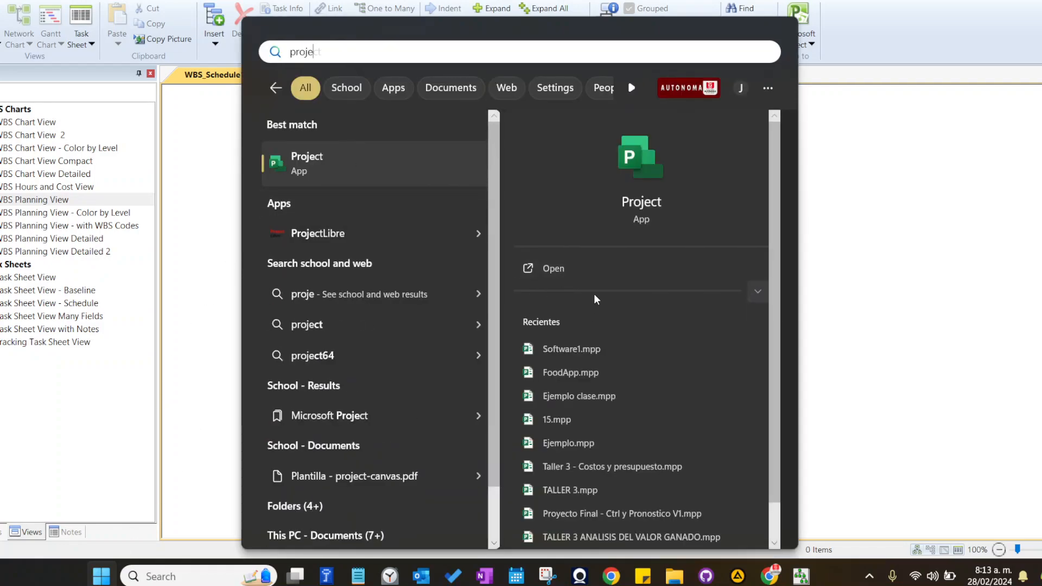
pyautogui.click(566, 268)
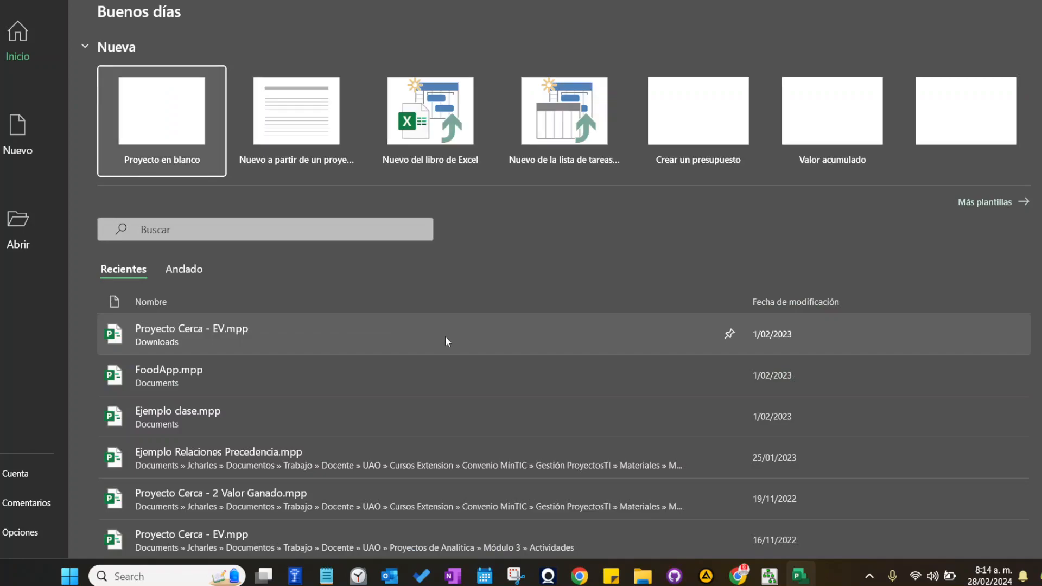
pyautogui.click(159, 128)
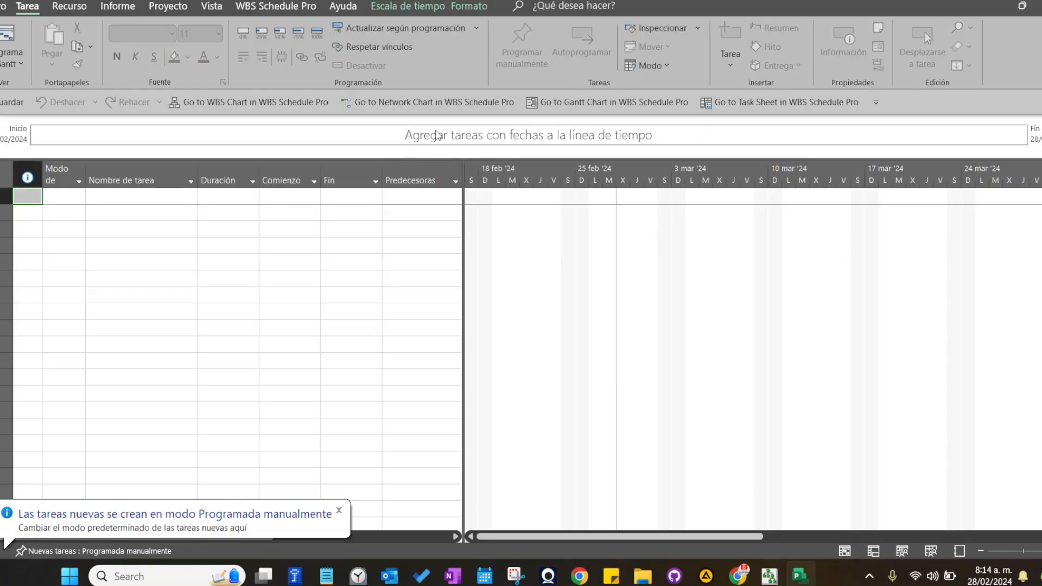
# Switch to WBS Schedule Pro and set up Microsoft Project 2016 integration, adding buttons to both its Ribbon and Quick Access Toolbar.
pyautogui.click(770, 576)
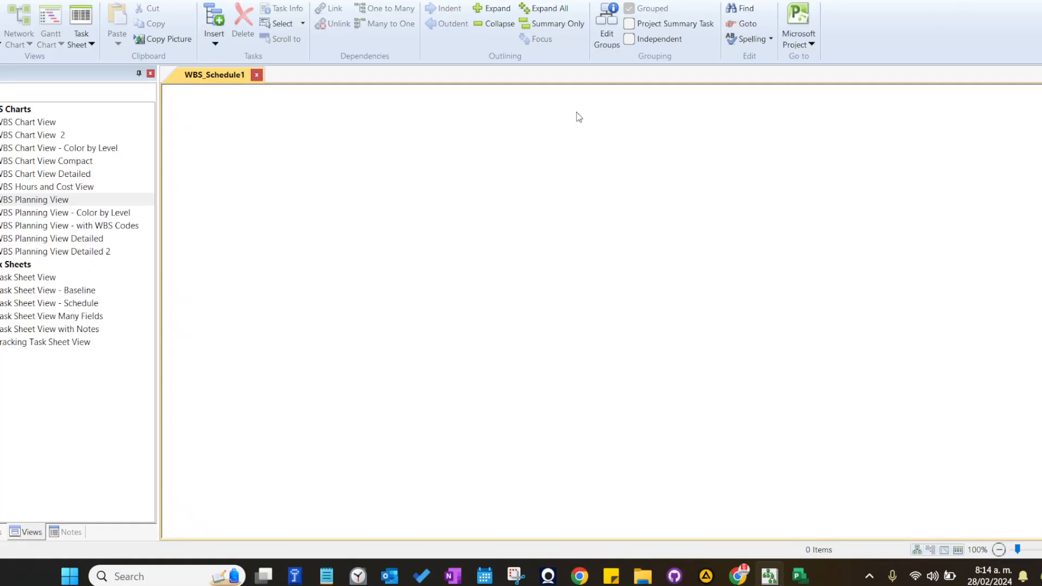
pyautogui.click(800, 577)
pyautogui.click(798, 577)
pyautogui.click(804, 43)
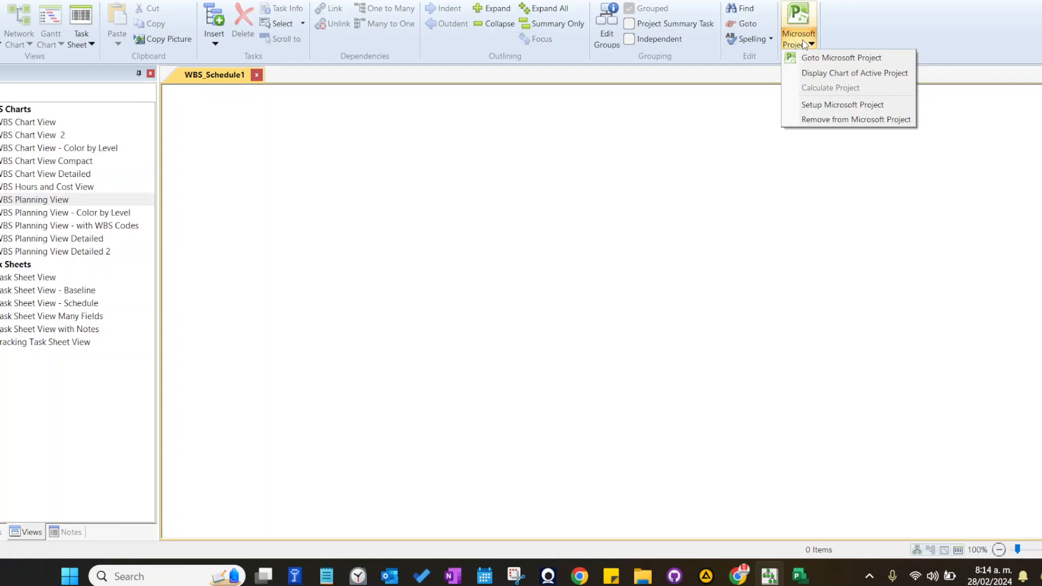
pyautogui.click(799, 33)
pyautogui.click(800, 41)
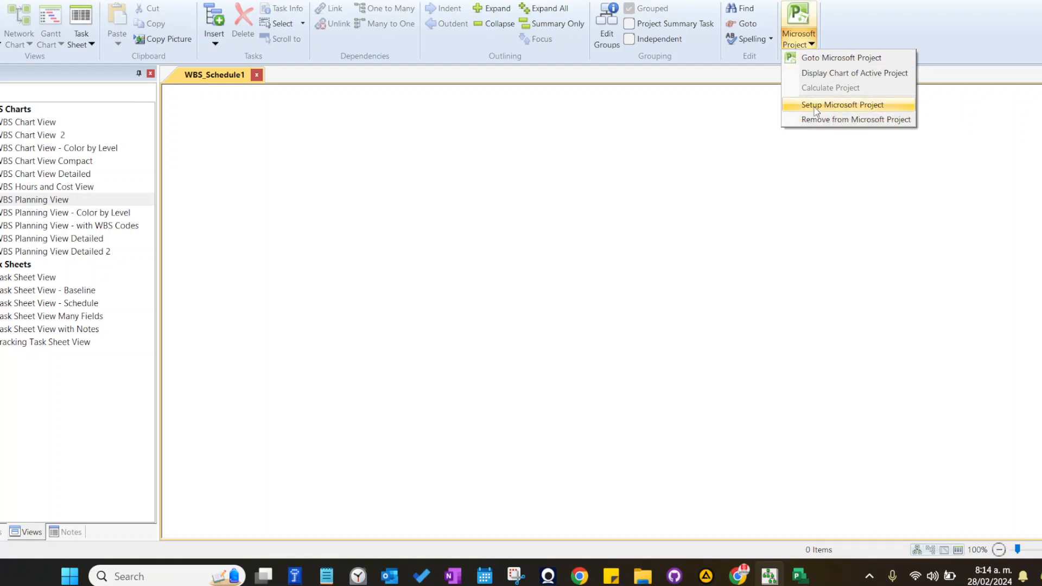
pyautogui.click(853, 104)
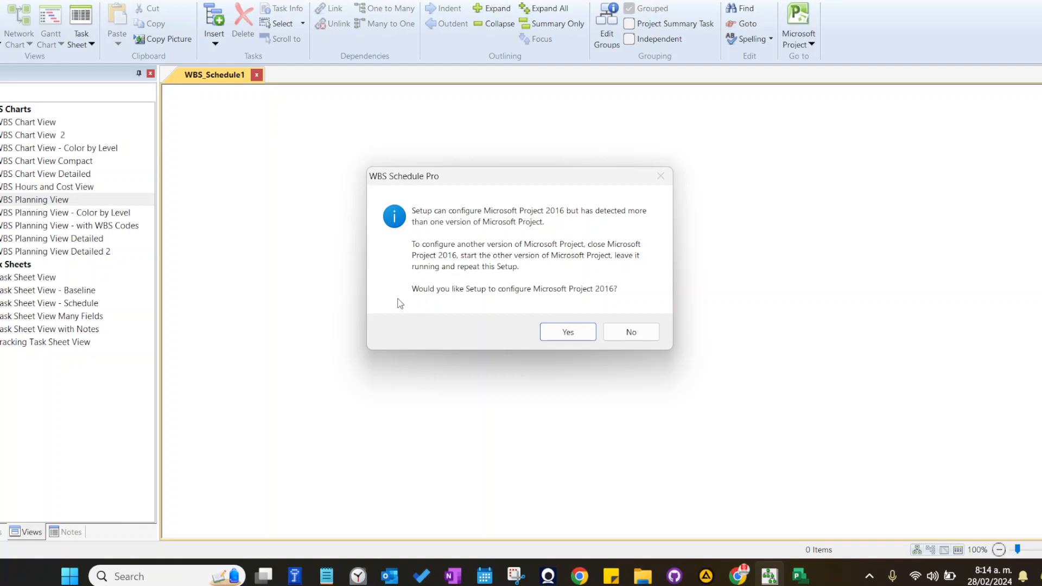
pyautogui.click(584, 333)
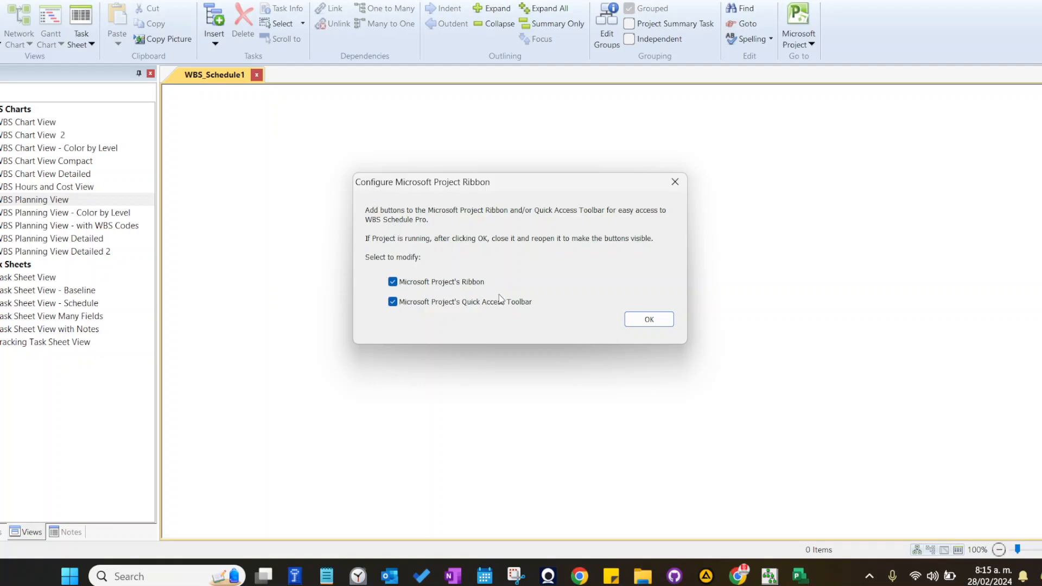
pyautogui.click(663, 324)
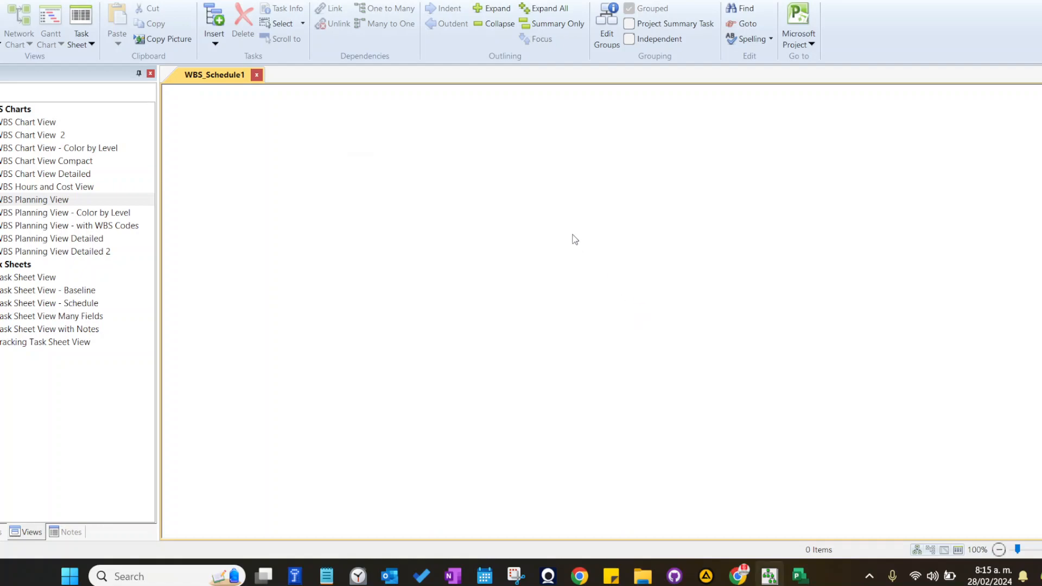
# Switch to Microsoft Project and examine its WBS Schedule Pro integration commands.
pyautogui.click(800, 573)
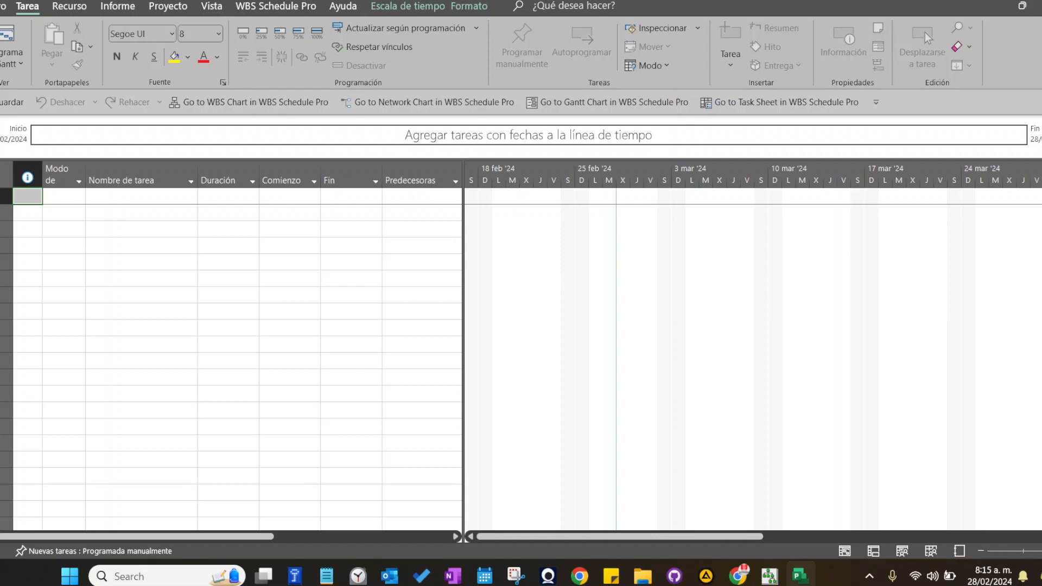
pyautogui.click(280, 7)
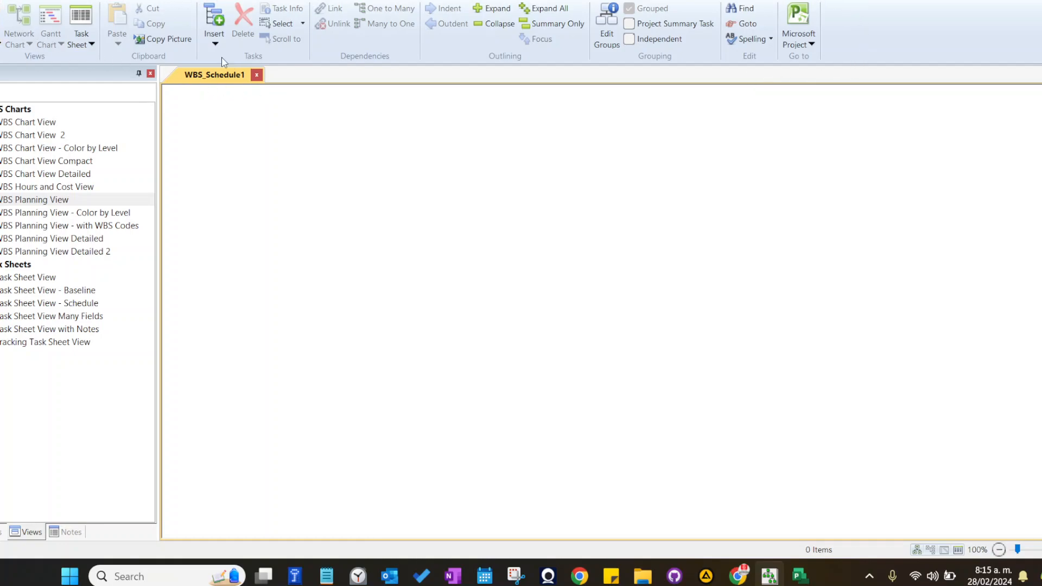
# Review the WBS Schedule Pro command groups for project data, chart formatting and task editing.
pyautogui.click(61, 1)
pyautogui.click(100, 1)
pyautogui.click(127, 0)
pyautogui.click(31, 1)
pyautogui.click(62, 1)
pyautogui.click(100, 1)
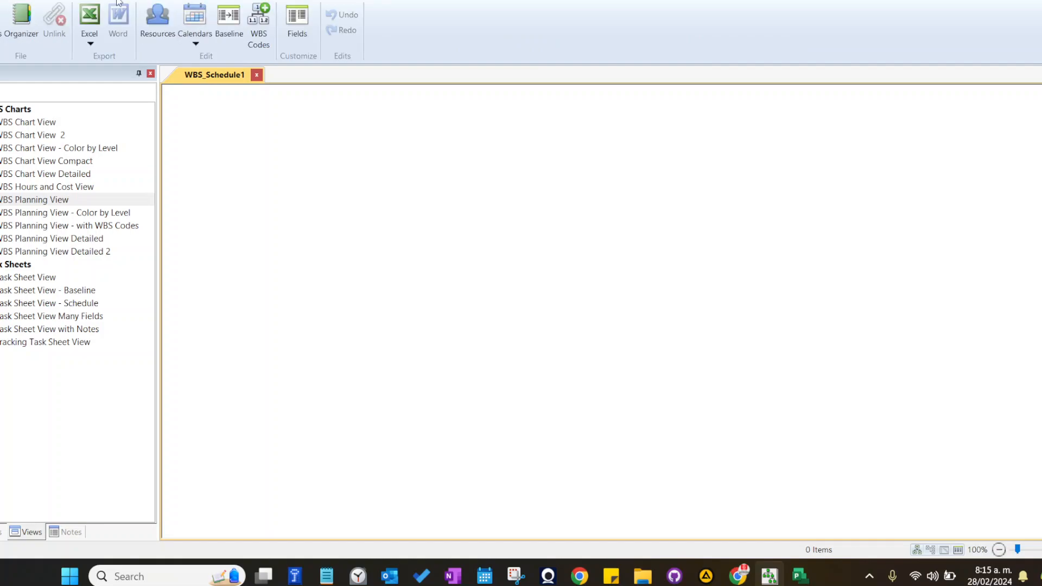
pyautogui.click(76, 0)
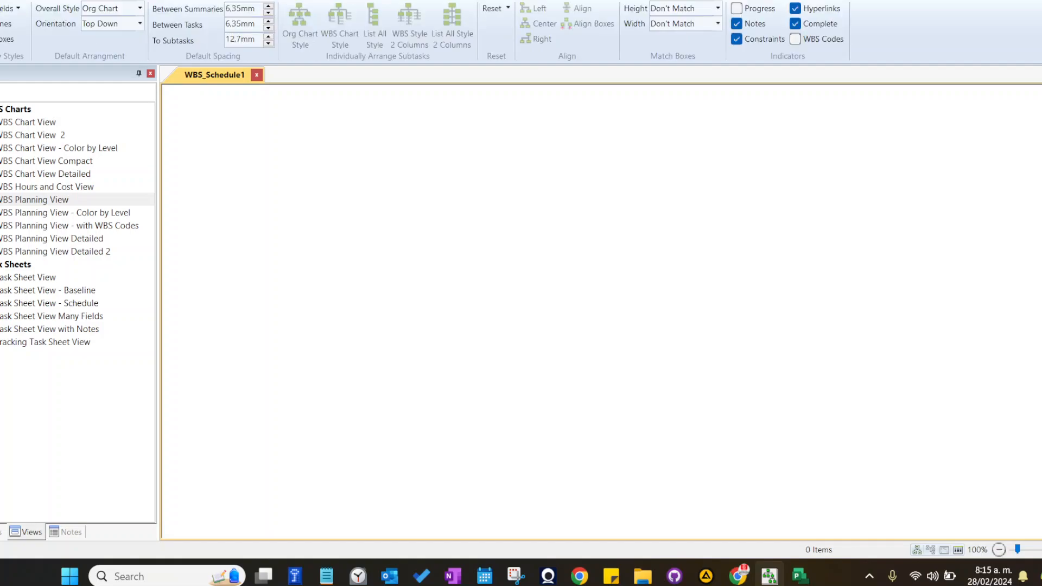
pyautogui.click(17, 0)
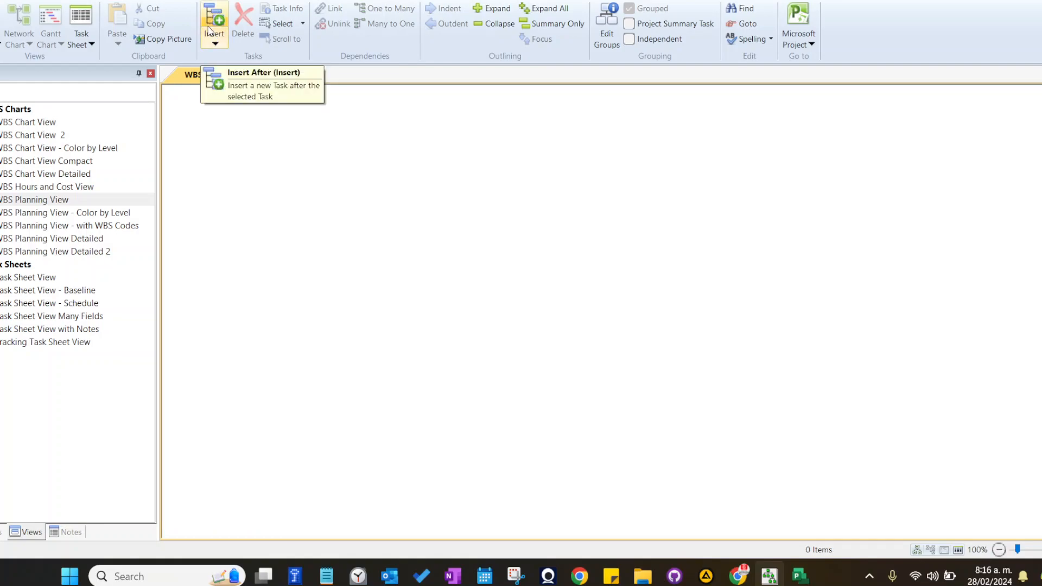
pyautogui.click(215, 43)
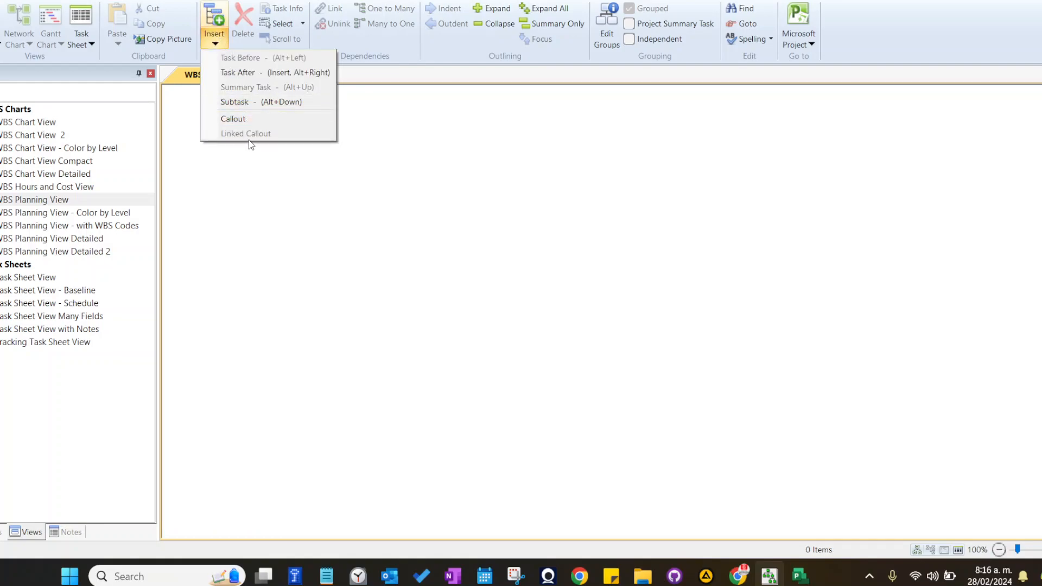
pyautogui.click(273, 151)
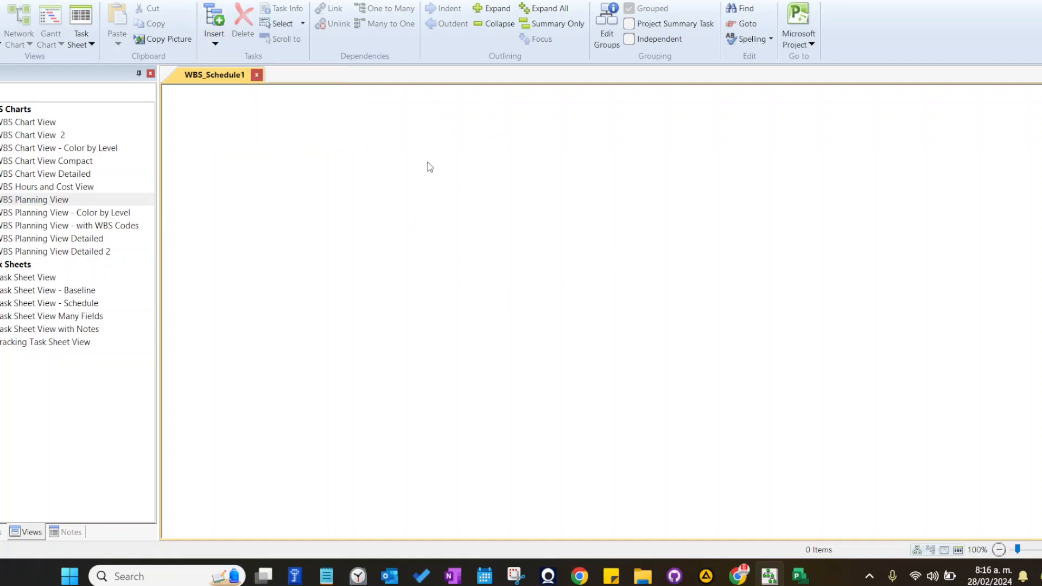
pyautogui.click(215, 44)
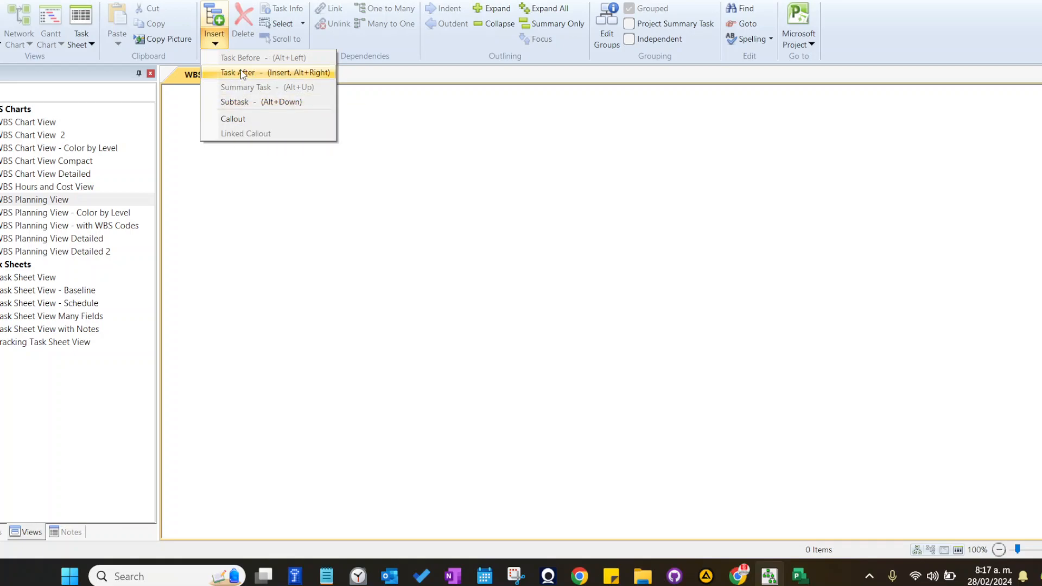
pyautogui.click(429, 177)
# Insert the first task in the empty WBS chart and name it "App Web XYZ".
pyautogui.click(217, 20)
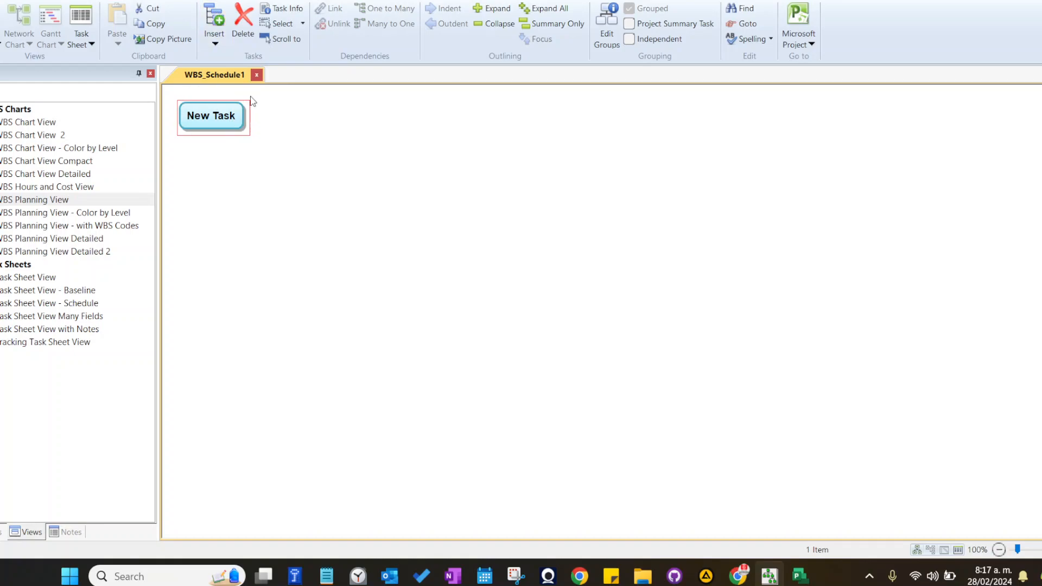
pyautogui.moveTo(210, 114)
pyautogui.press('F2')
pyautogui.hotkey('ctrl', 'a')
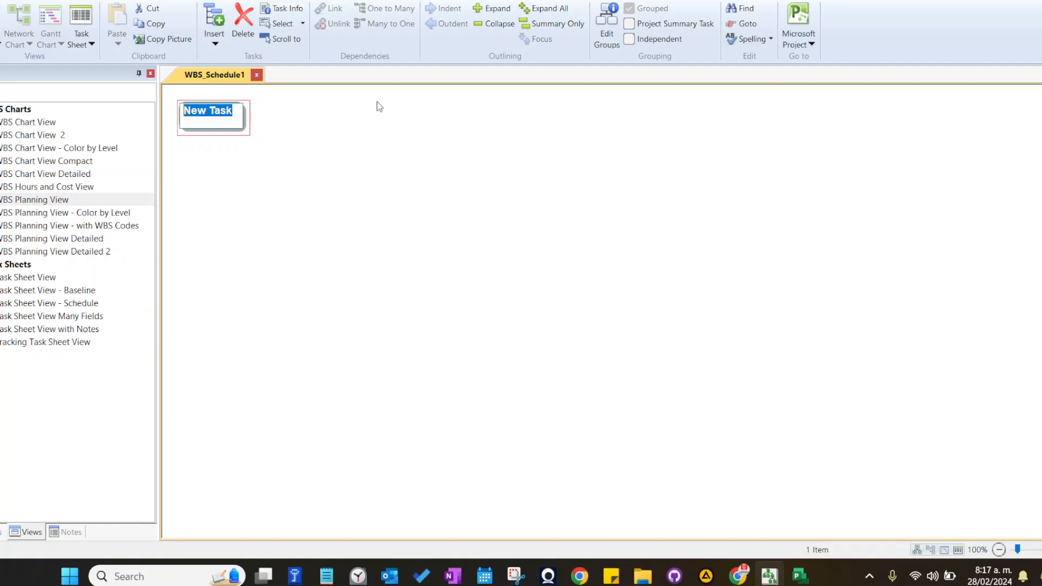
pyautogui.write('App')
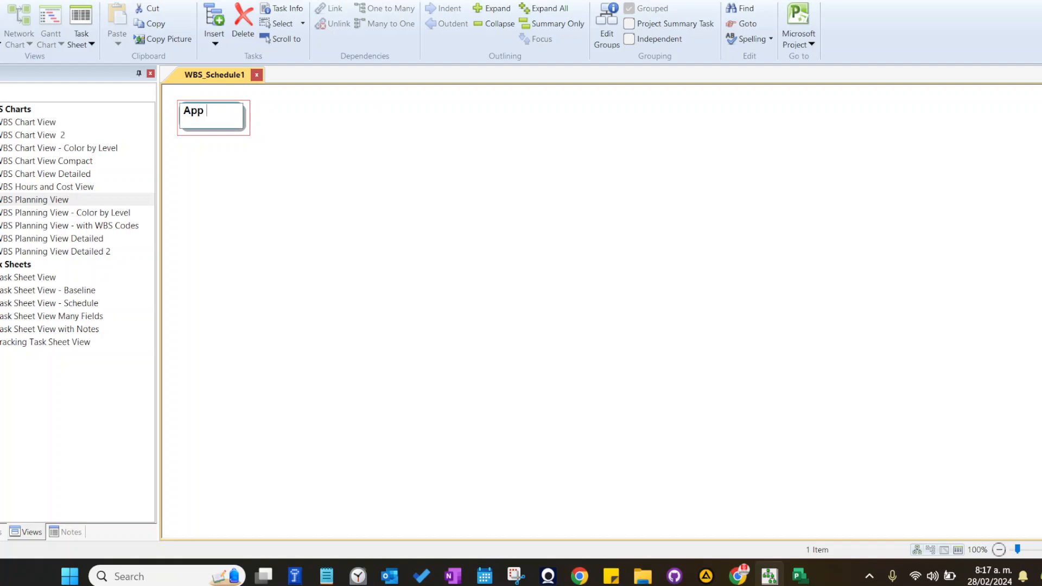
pyautogui.write(' Web XYZ')
pyautogui.press('Return')
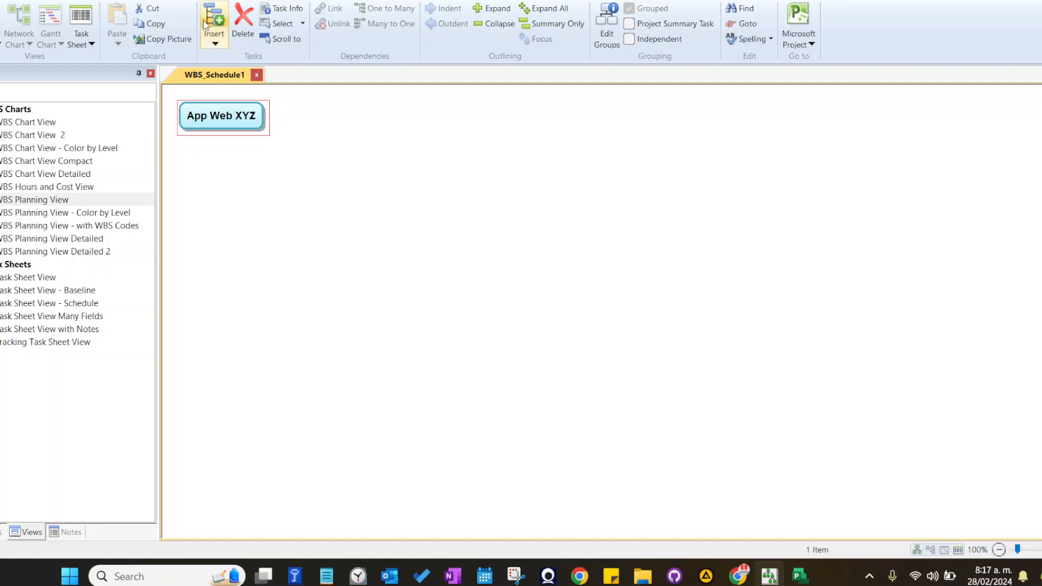
# Add a subtask under "App Web XYZ" and name it "PMV".
pyautogui.click(216, 42)
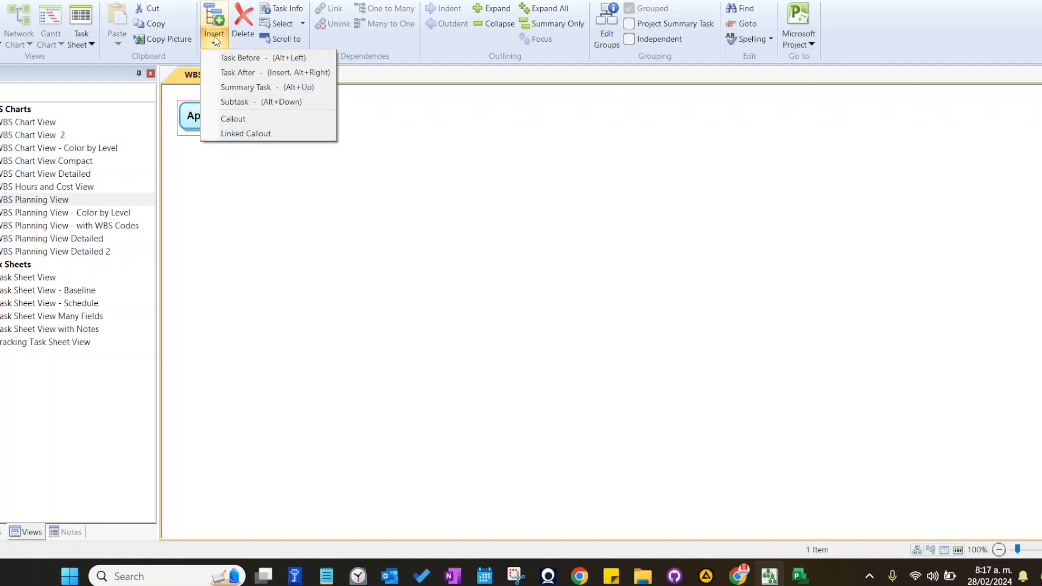
pyautogui.click(236, 103)
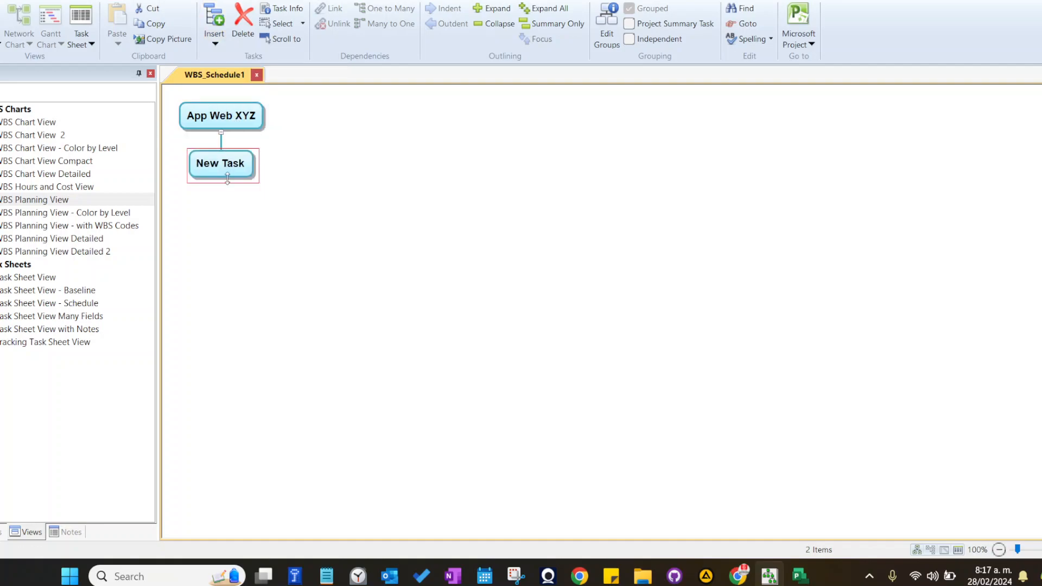
pyautogui.moveTo(228, 180)
pyautogui.press('F2')
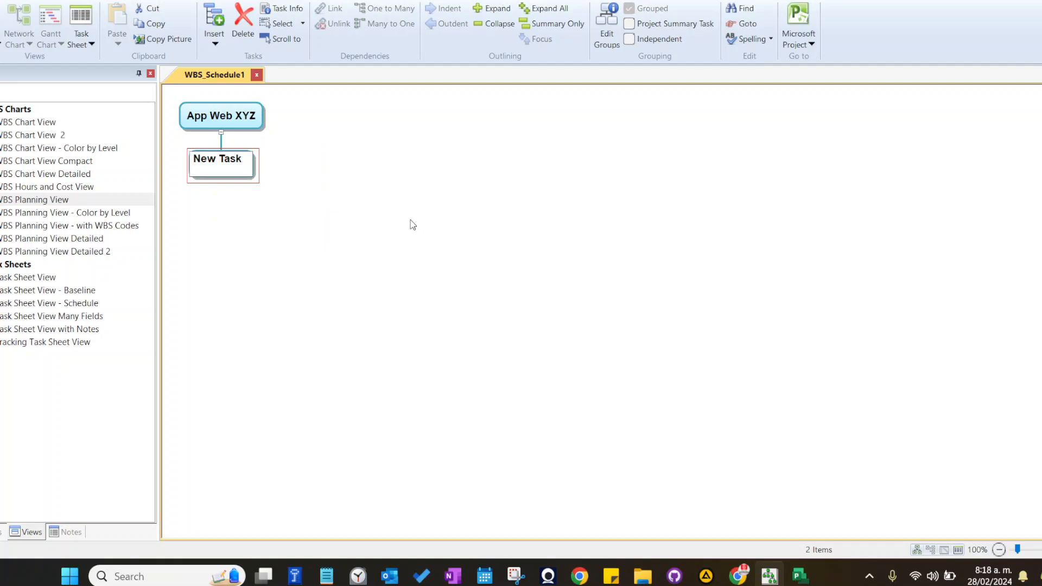
pyautogui.hotkey('shift', 'Home')
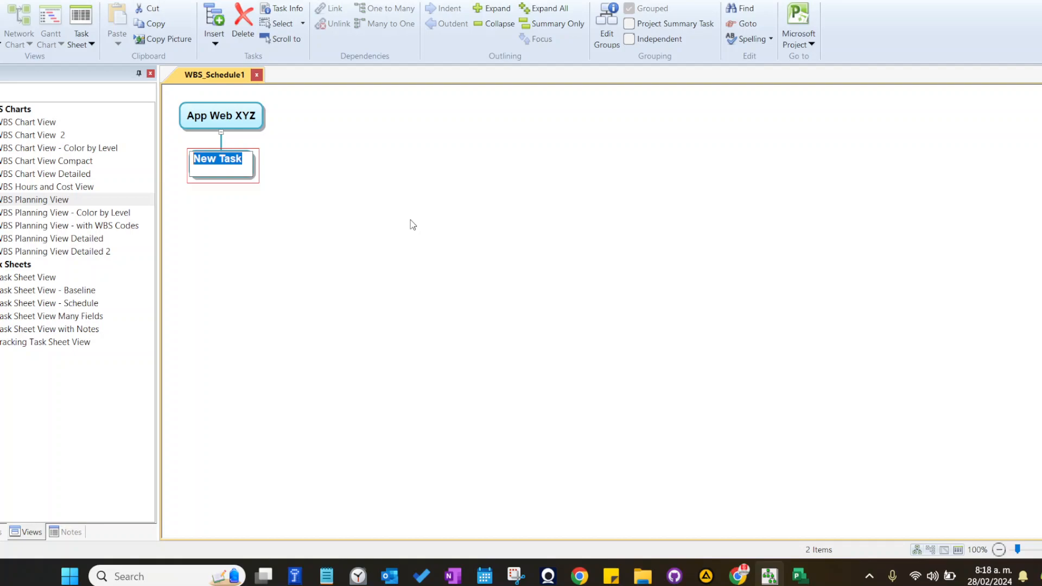
pyautogui.press('Return')
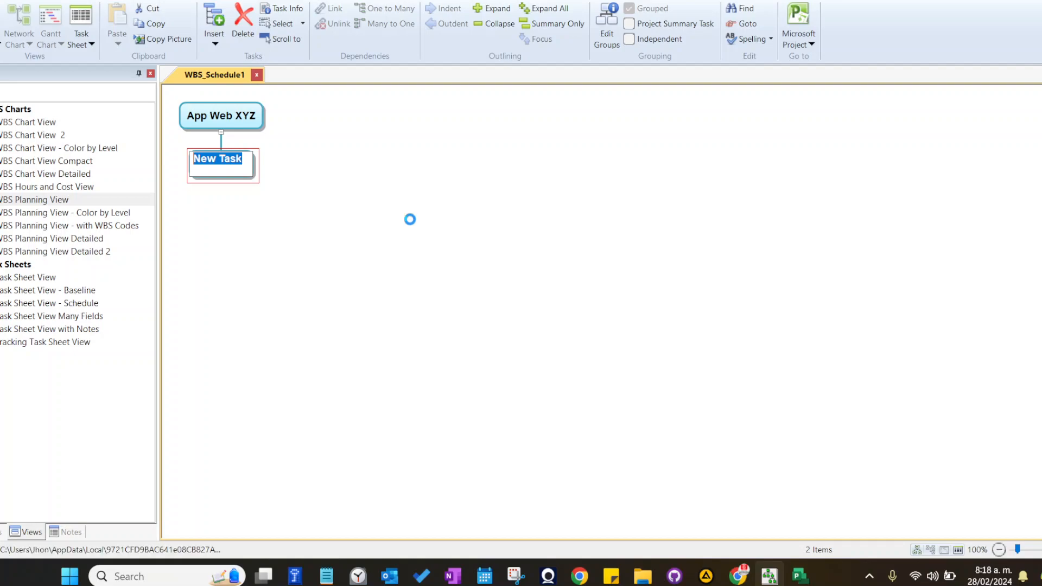
pyautogui.press('F2')
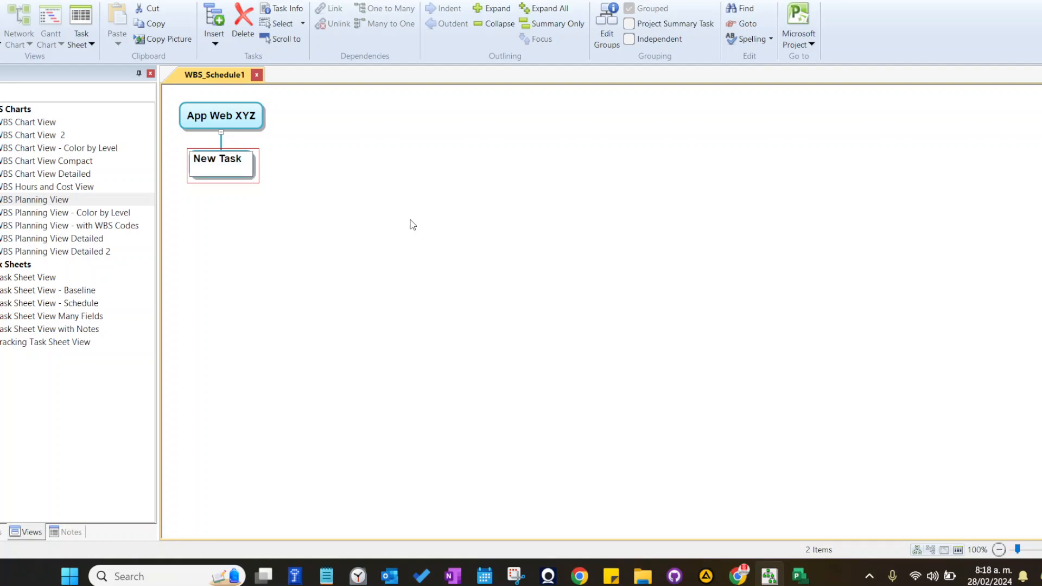
pyautogui.hotkey('ctrl', 'a')
pyautogui.write('PMV')
pyautogui.press('Return')
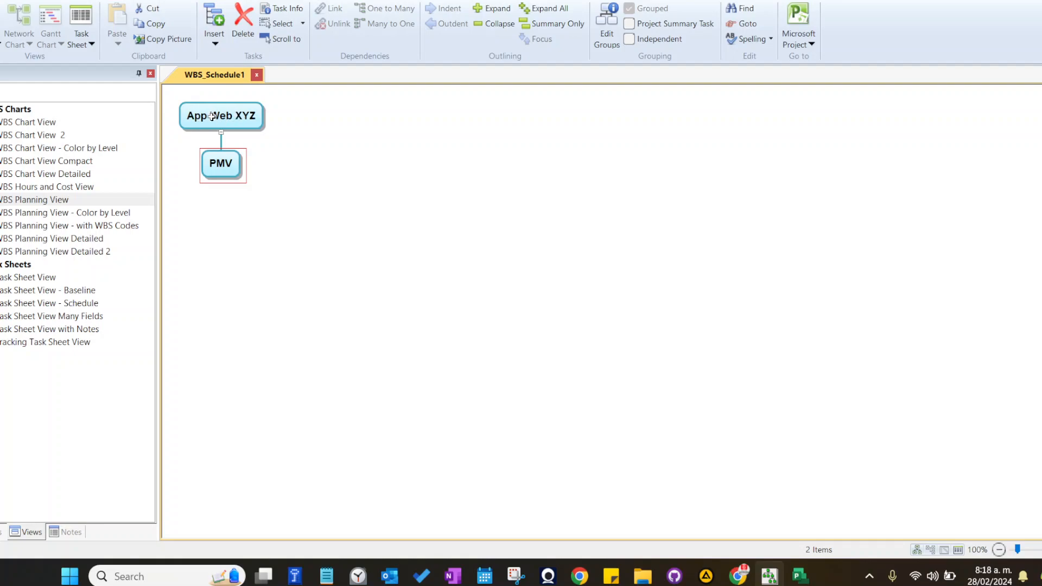
# Insert a task after "PMV" at the same level and name it "Versión 2".
pyautogui.moveTo(214, 113)
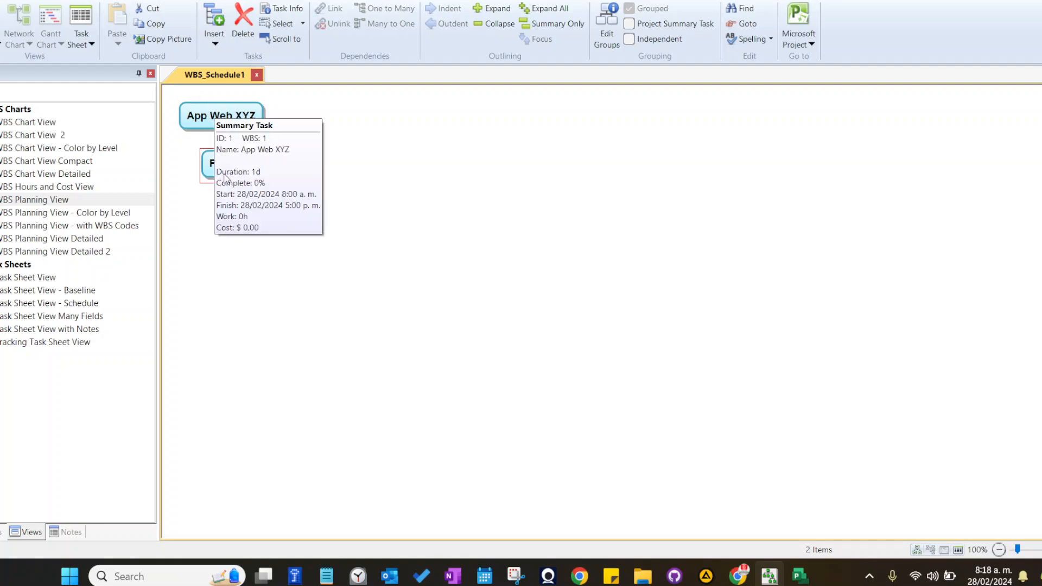
pyautogui.click(214, 39)
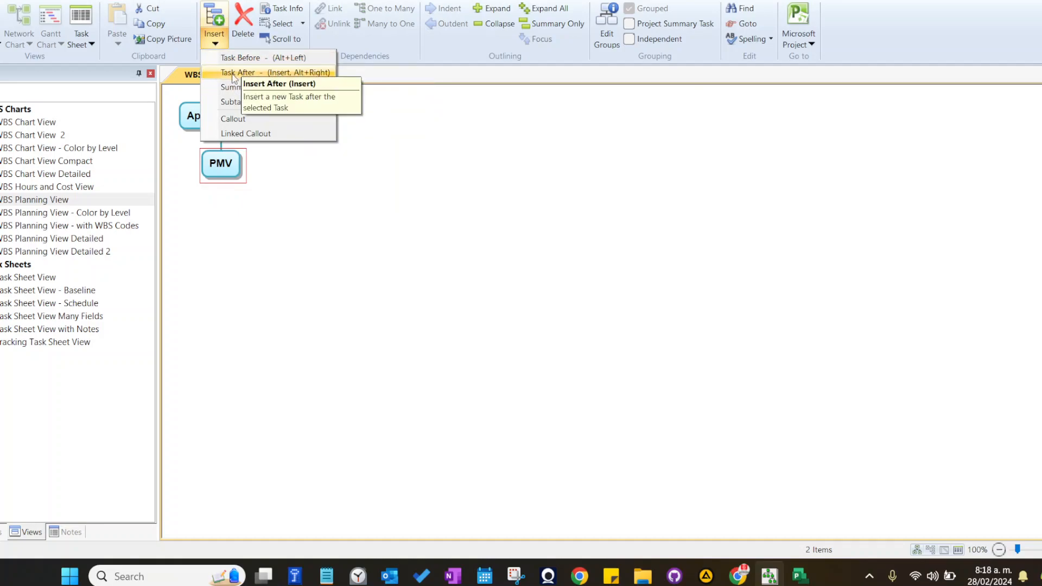
pyautogui.click(256, 72)
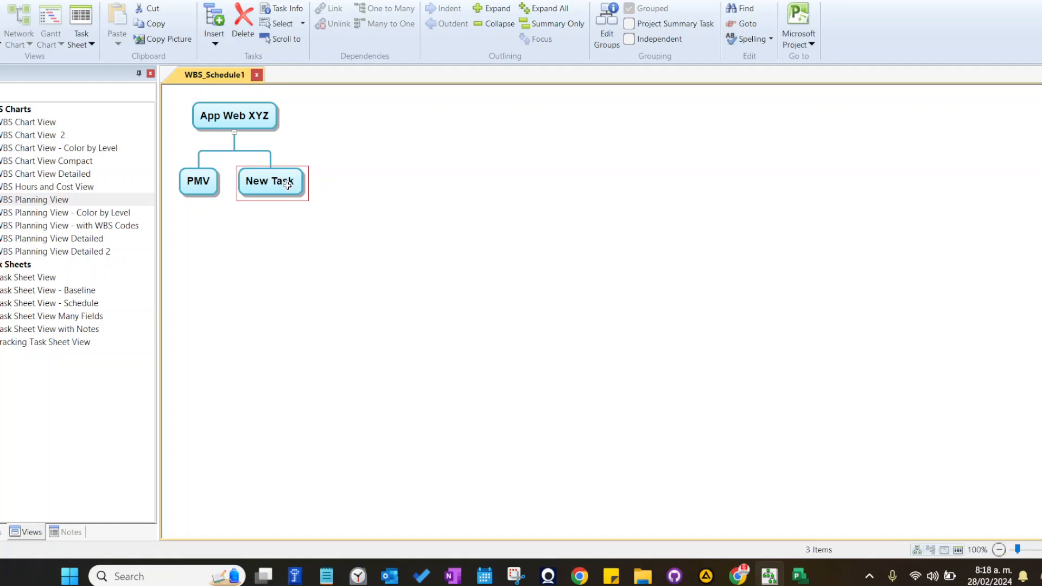
pyautogui.moveTo(195, 180)
pyautogui.press('F2')
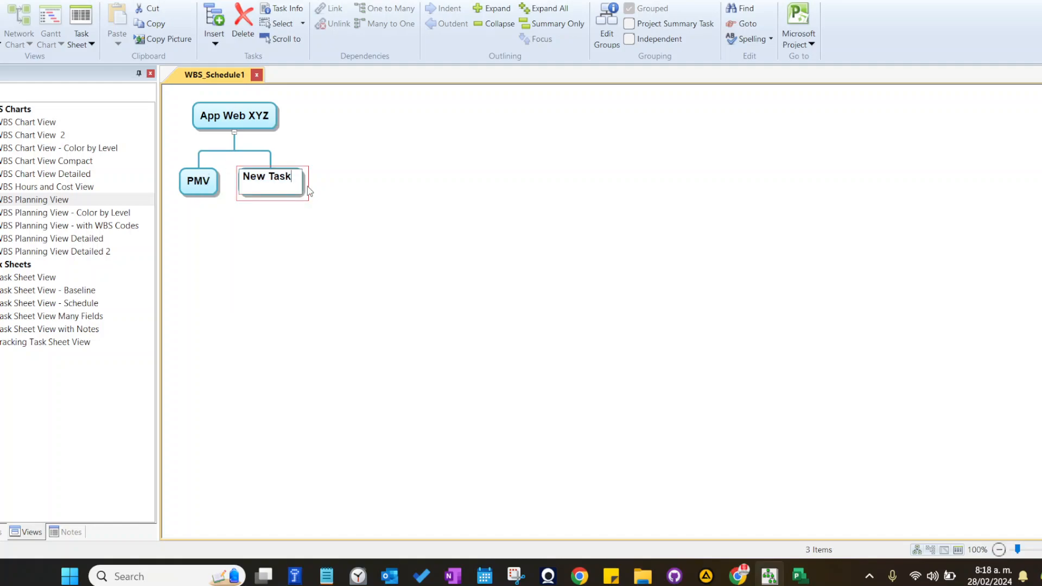
pyautogui.write('Versión 2')
pyautogui.press('Return')
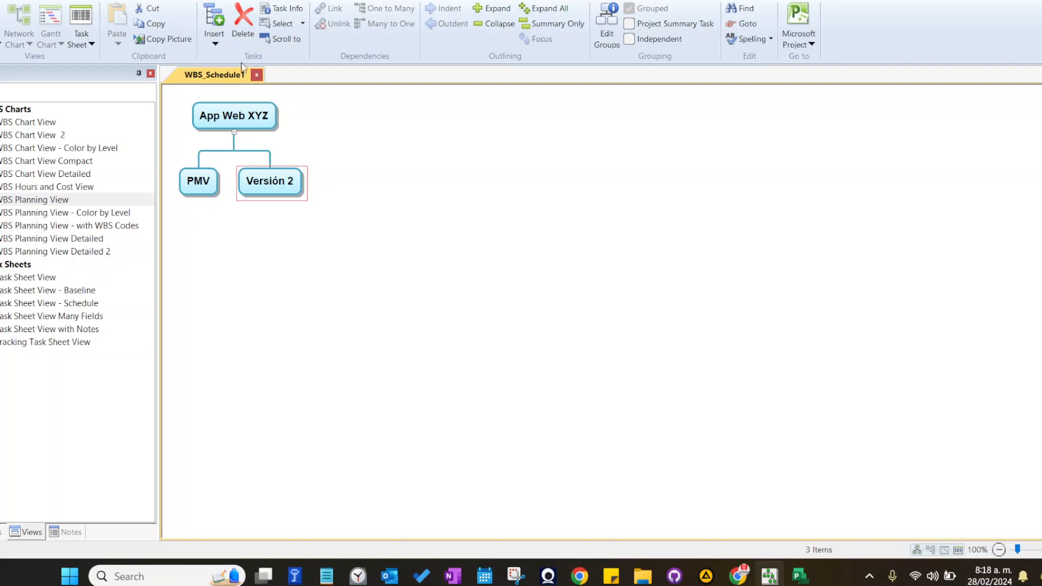
pyautogui.click(225, 47)
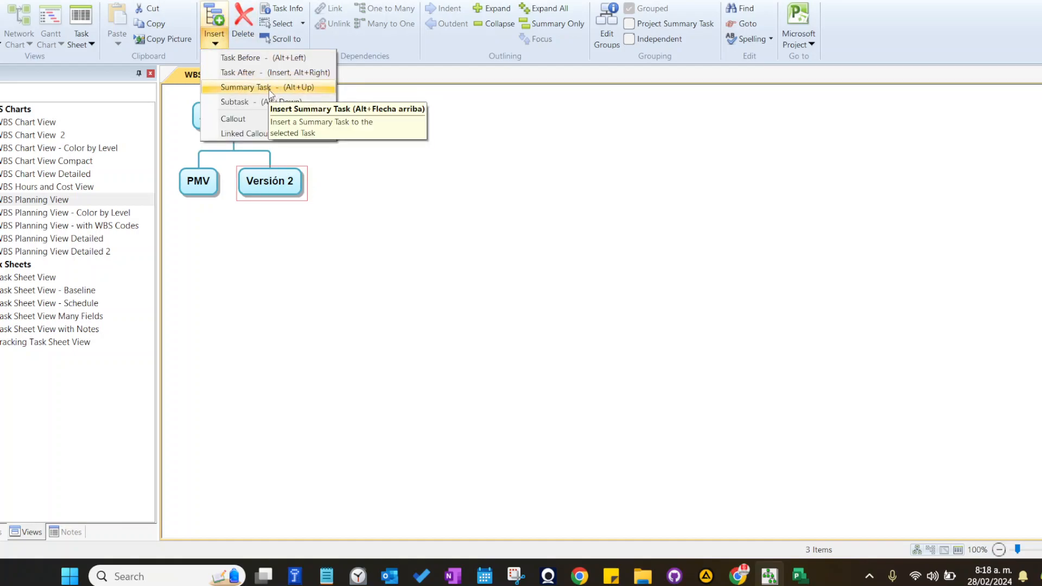
pyautogui.click(270, 110)
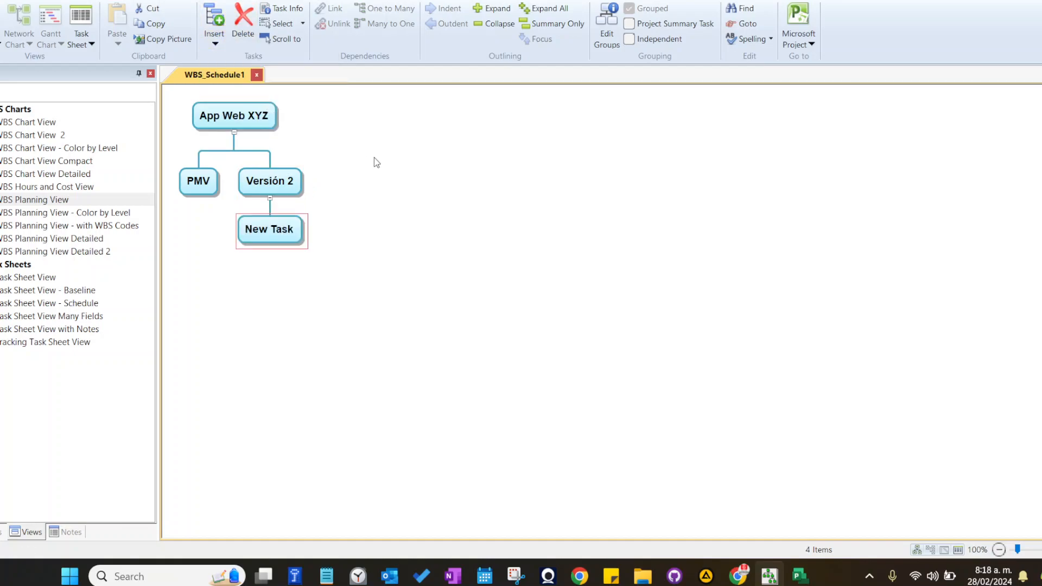
pyautogui.press('Delete')
# Insert a task after "Versión 2" at the same level and name it "Versión3".
pyautogui.click(215, 43)
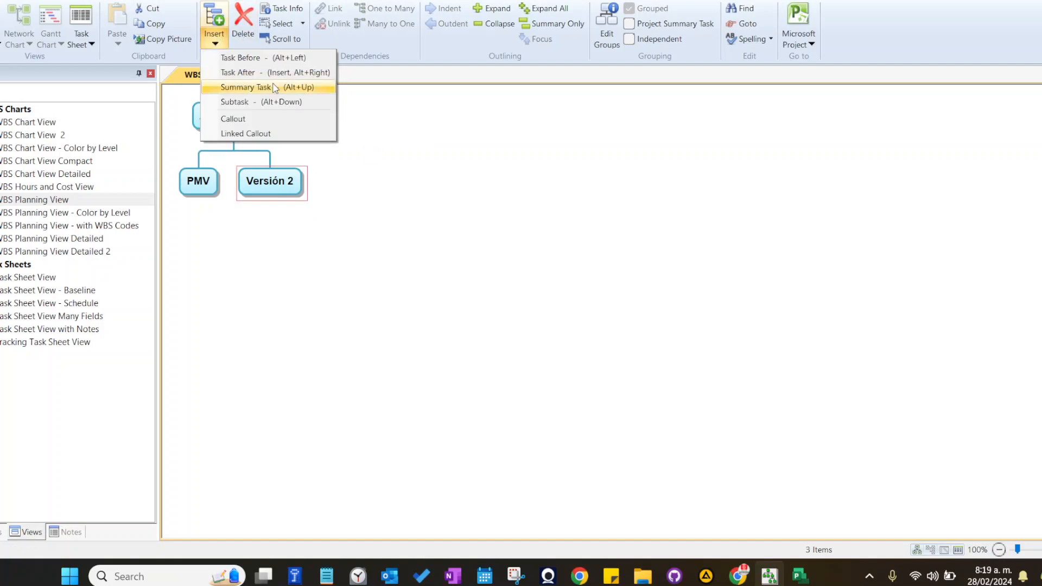
pyautogui.click(274, 73)
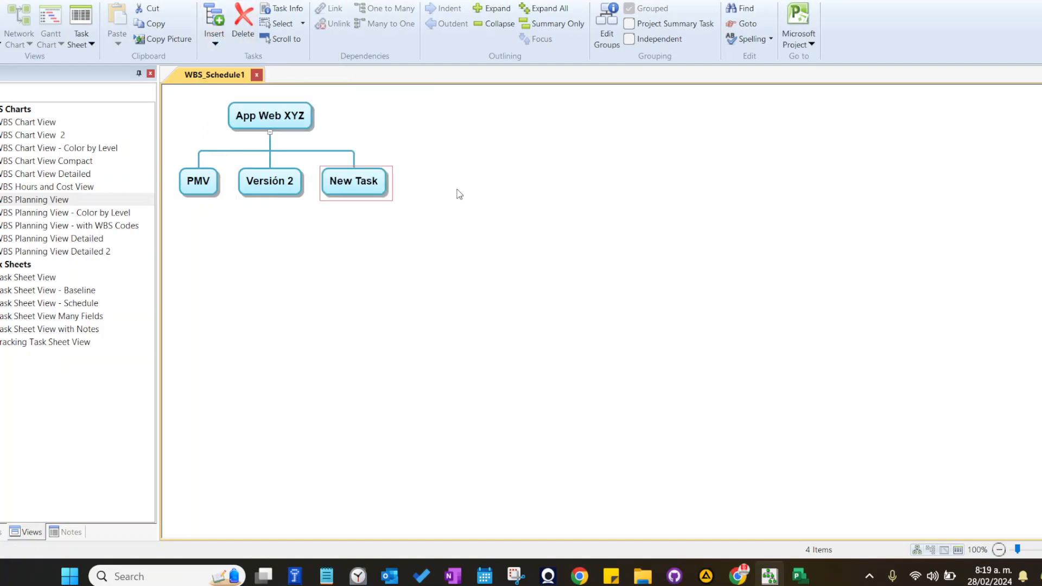
pyautogui.press('F2')
pyautogui.write('Versión3')
pyautogui.press('Return')
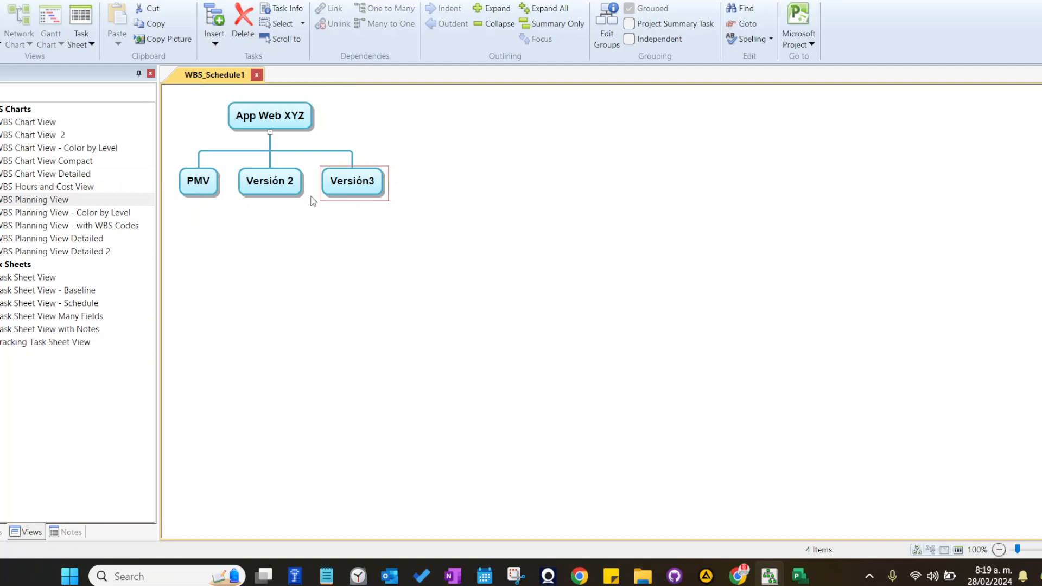
# Add a subtask under "PMV" and name it "Prototipo".
pyautogui.click(190, 187)
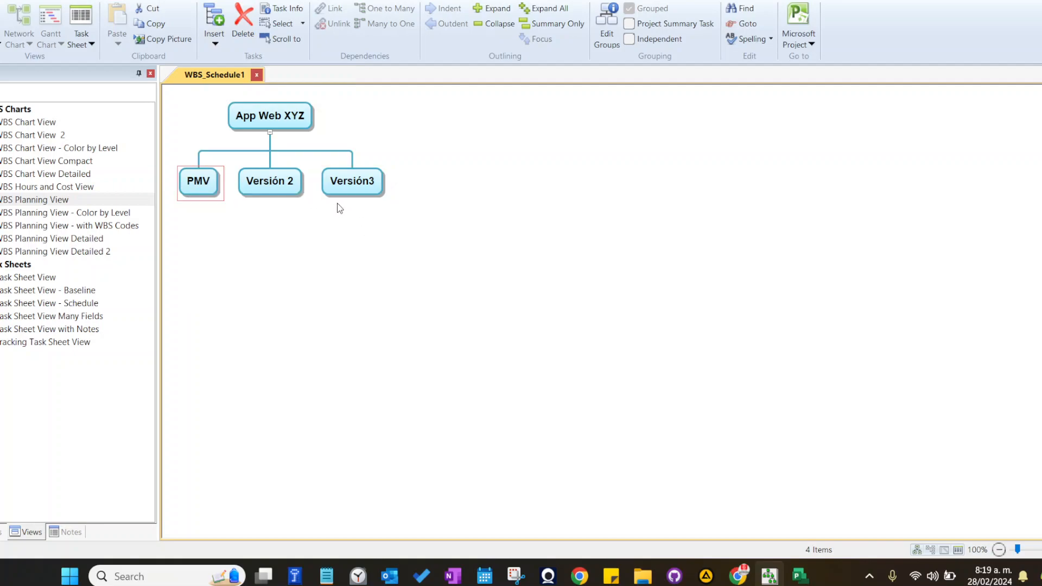
pyautogui.click(214, 35)
pyautogui.click(255, 101)
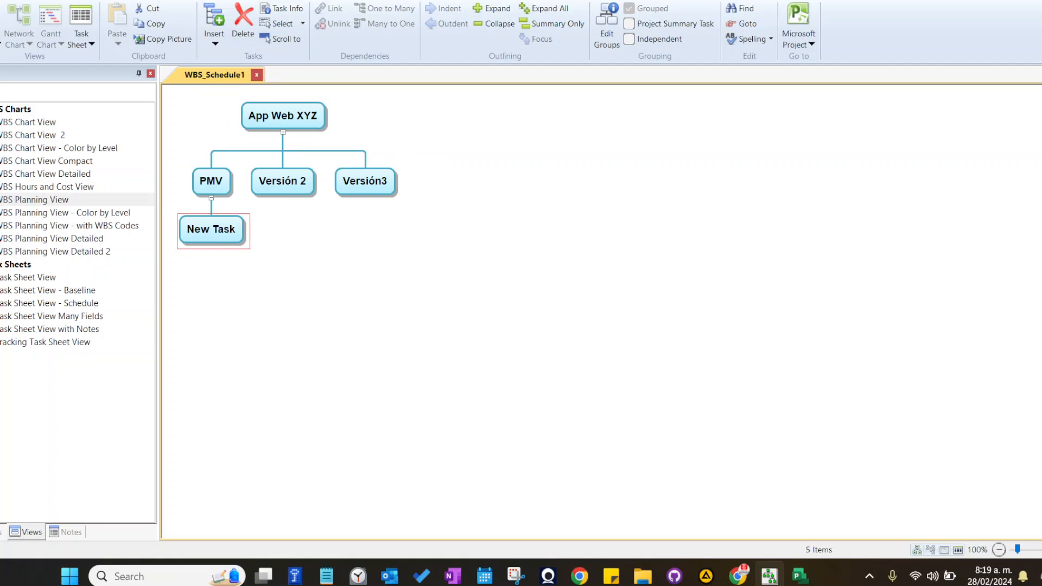
pyautogui.press('F2')
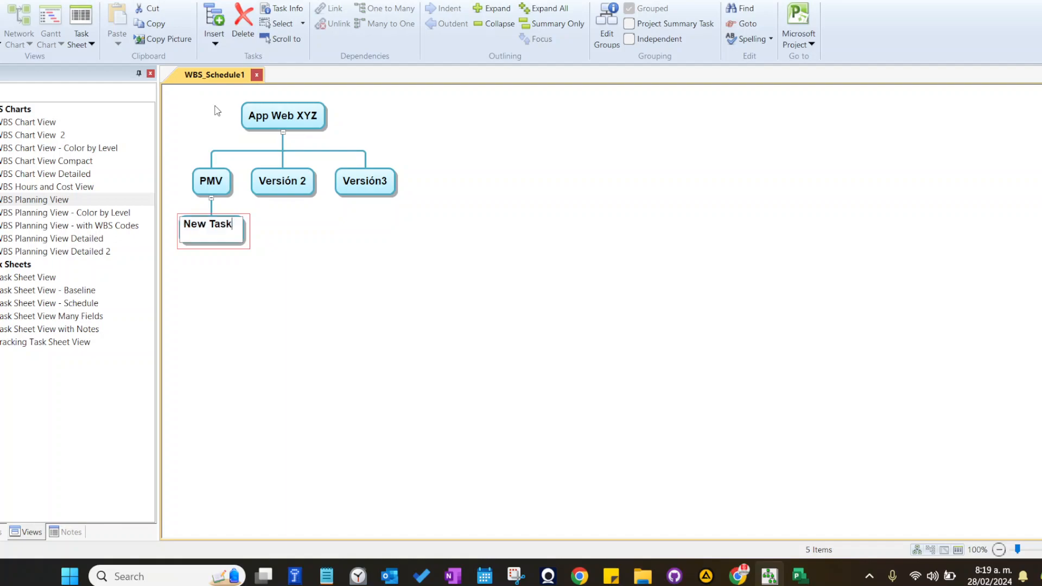
pyautogui.press('BackSpace')
pyautogui.write('Prototipo')
pyautogui.press('Return')
# Insert two tasks after "Prototipo" under "PMV", naming them "Desarrollo" and "Validación" in that order.
pyautogui.click(214, 27)
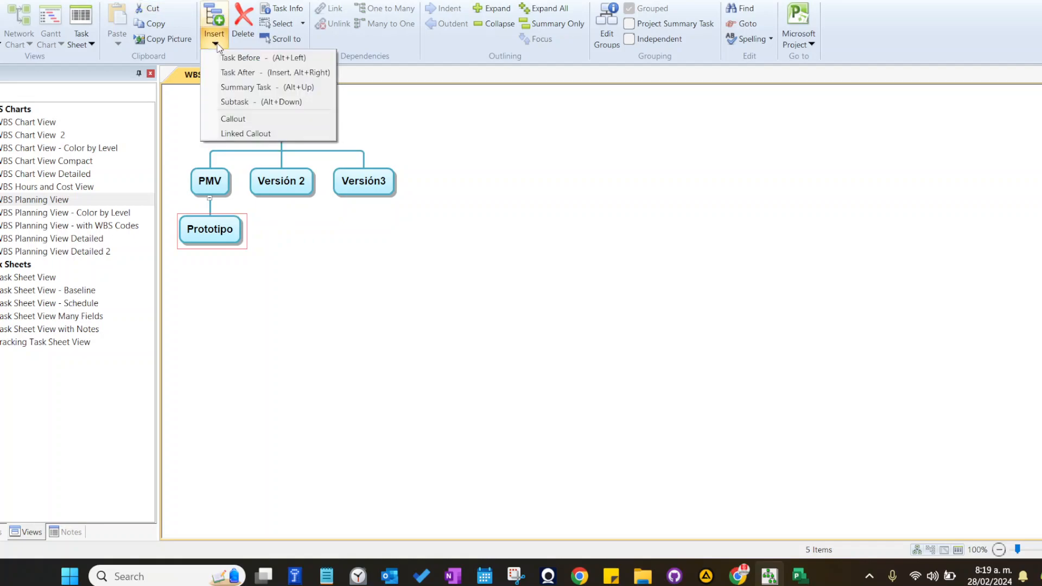
pyautogui.click(262, 73)
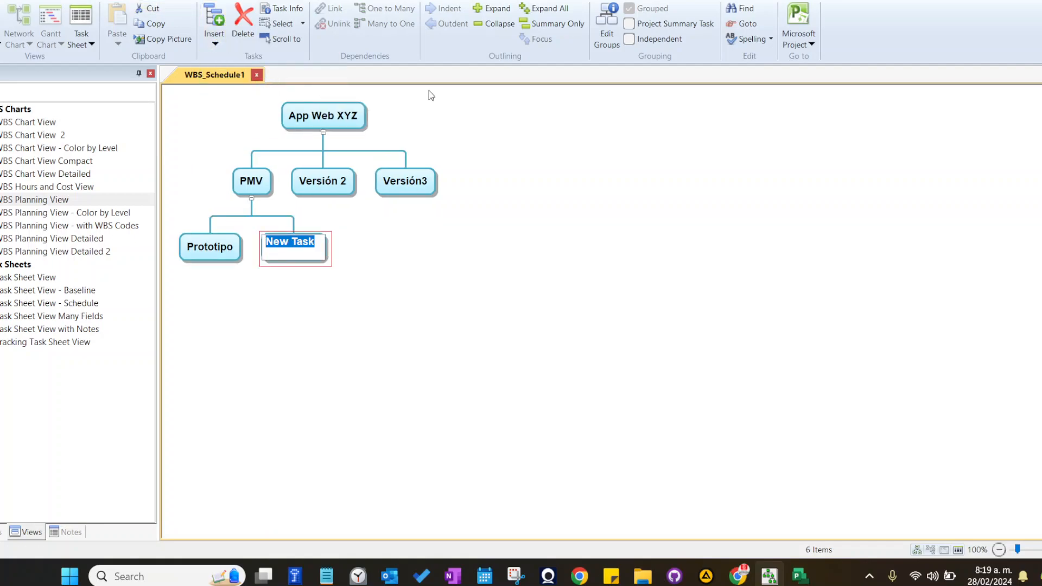
pyautogui.write('Desarrollo')
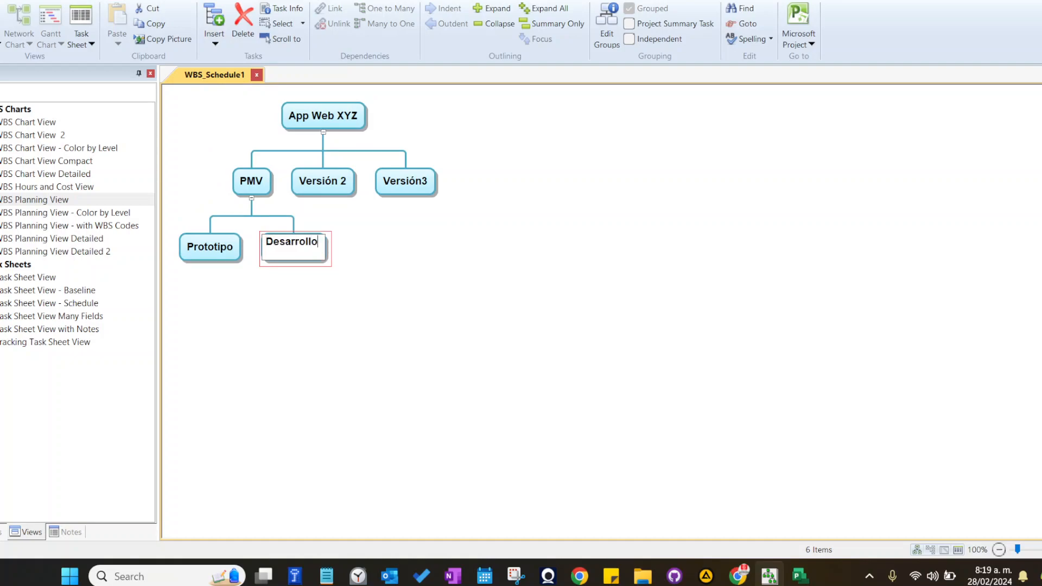
pyautogui.press('Return')
pyautogui.click(216, 44)
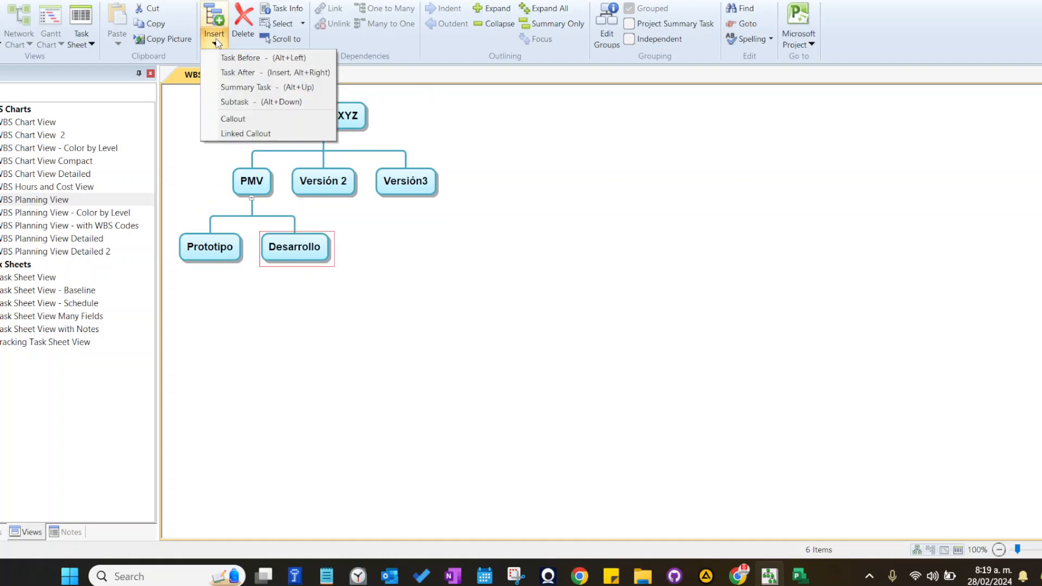
pyautogui.click(255, 72)
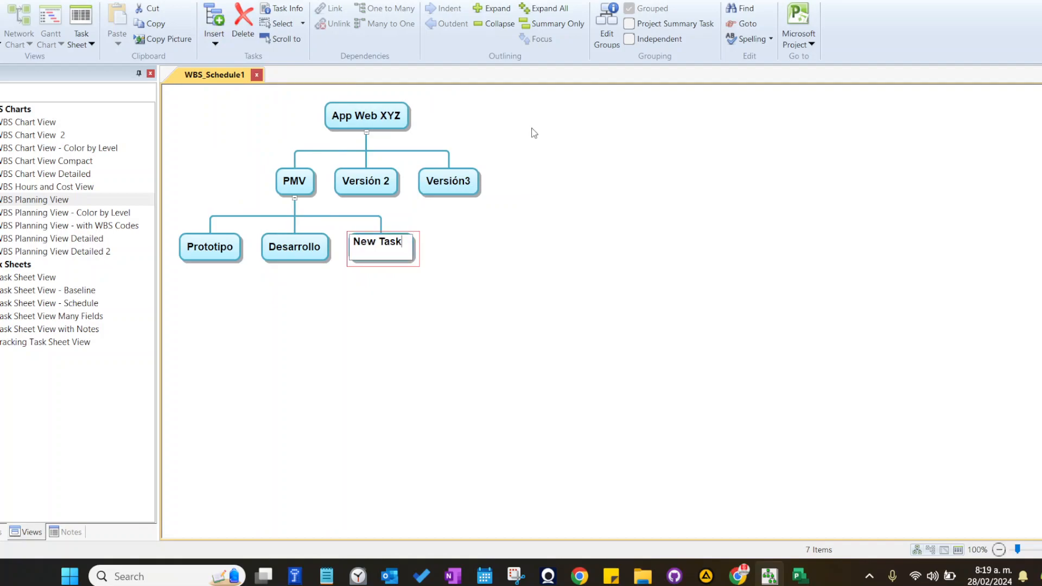
pyautogui.hotkey('ctrl', 'a')
pyautogui.write('Validación')
pyautogui.press('Return')
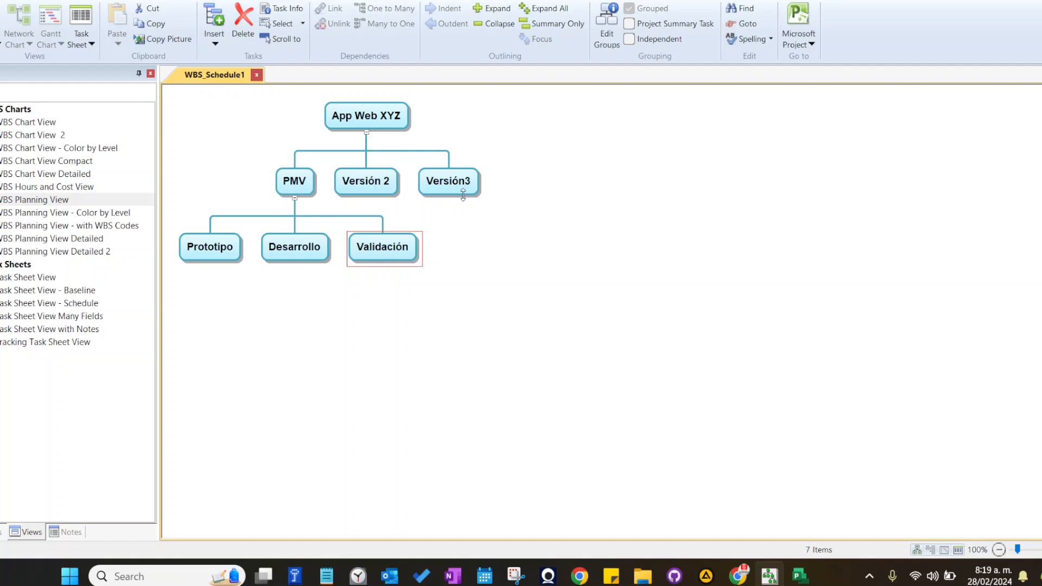
# Add a subtask under "Versión 2" and name it "Prototipo".
pyautogui.click(391, 186)
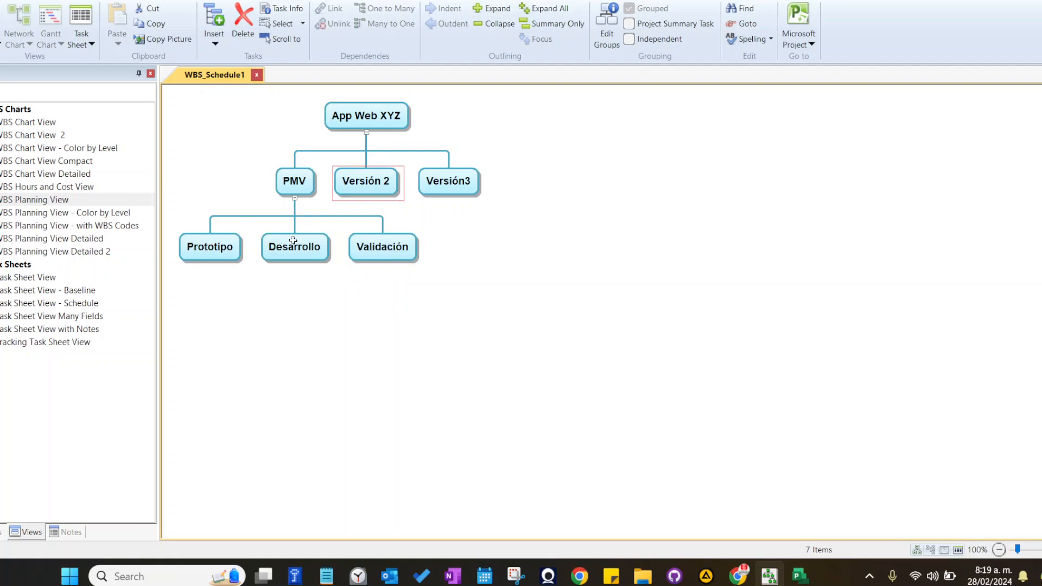
pyautogui.click(212, 44)
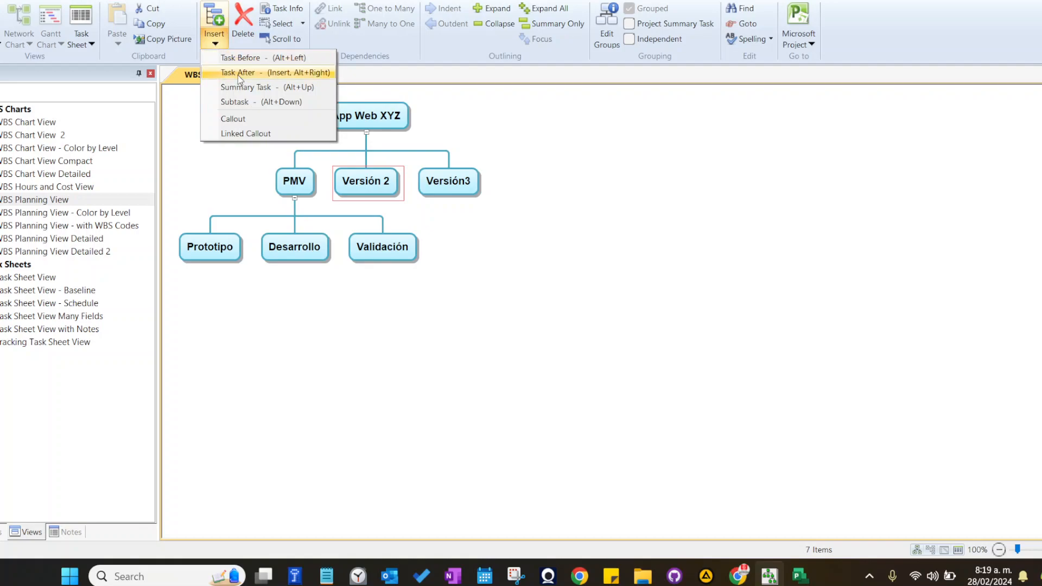
pyautogui.click(259, 103)
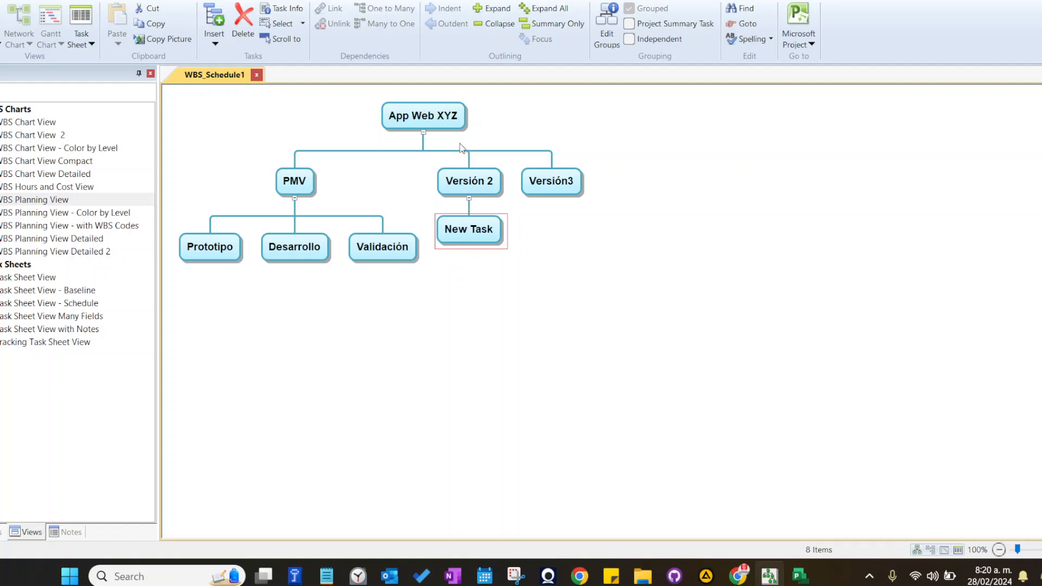
pyautogui.press('F2')
pyautogui.hotkey('ctrl', 'a')
pyautogui.press('BackSpace')
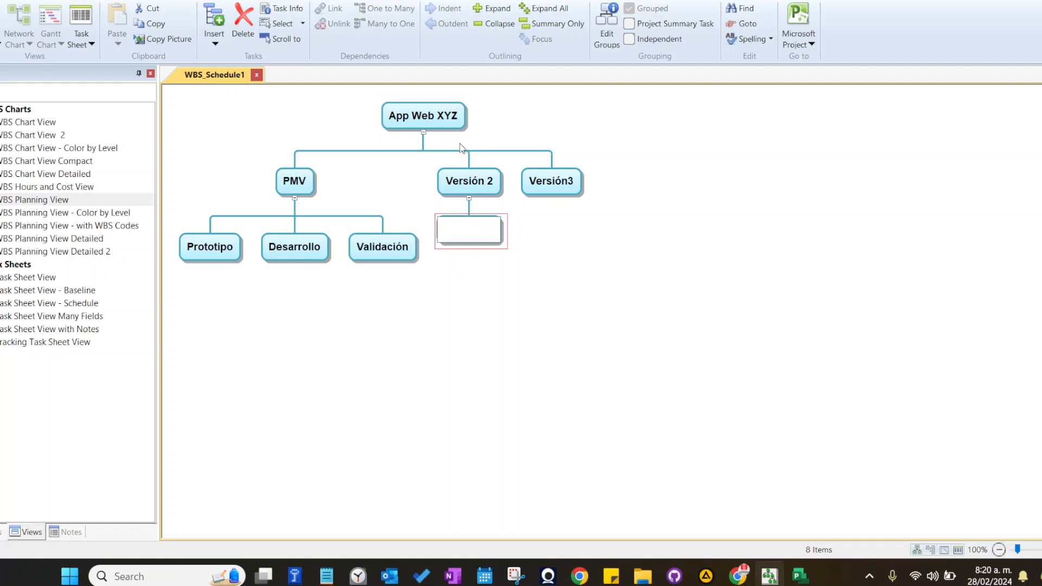
pyautogui.write('Prototipo')
pyautogui.press('Return')
# Insert two tasks after "Prototipo" under "Versión 2", naming them "Desarrollo" and "Validación" in that order.
pyautogui.click(215, 42)
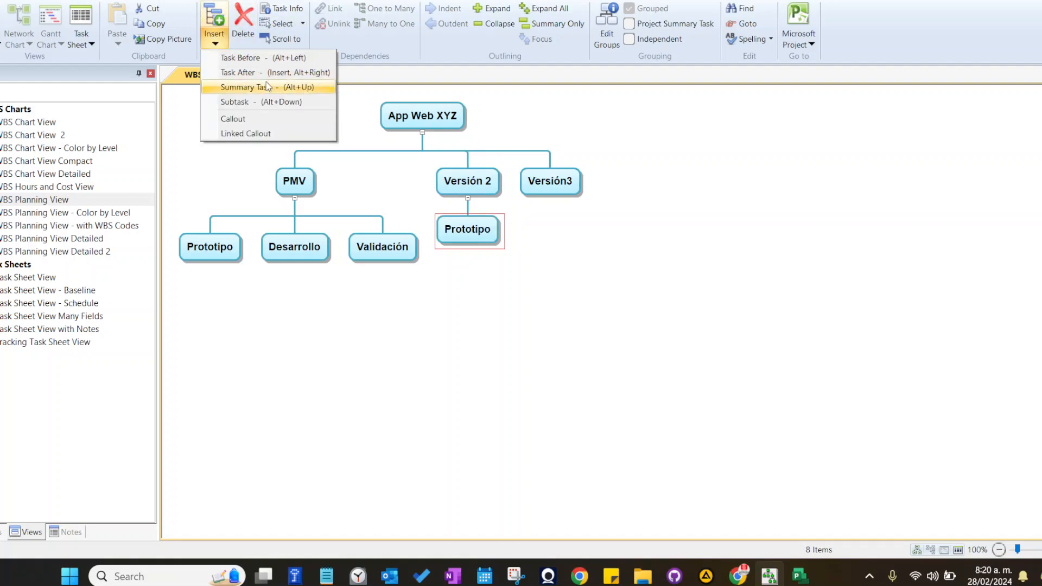
pyautogui.click(239, 72)
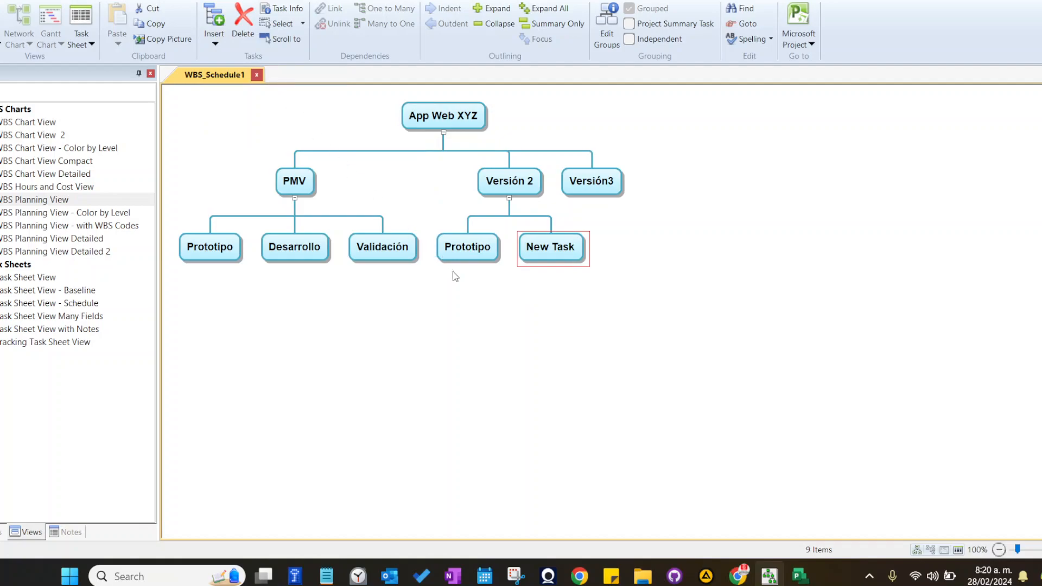
pyautogui.write('Desarrollo+')
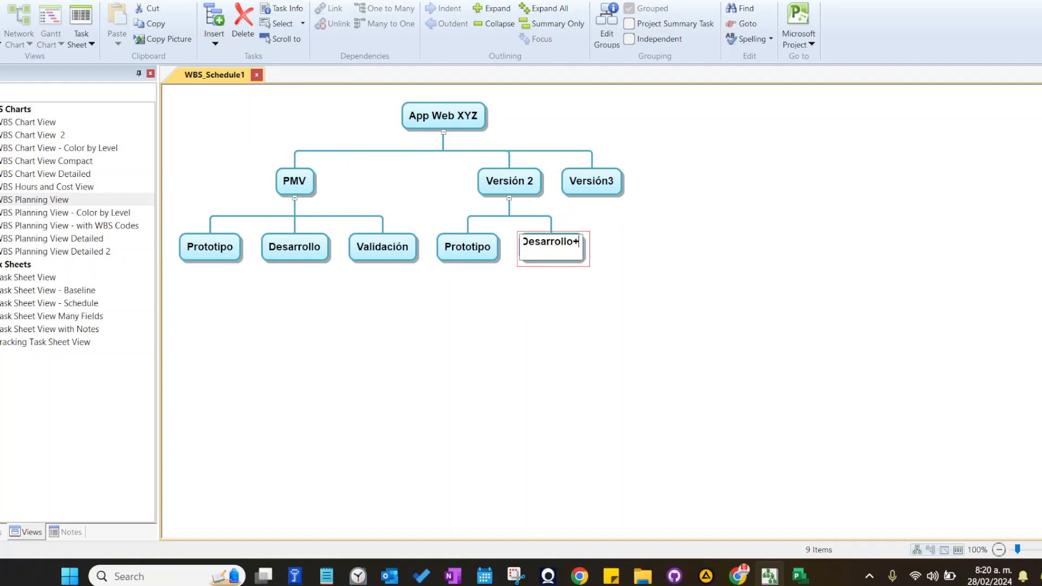
pyautogui.press('Return')
pyautogui.click(215, 39)
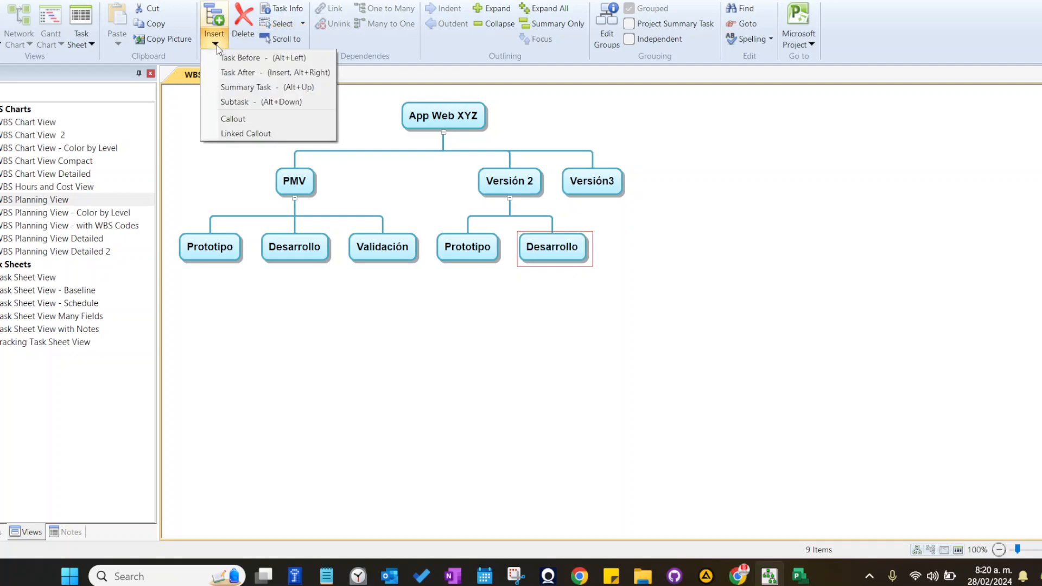
pyautogui.click(248, 76)
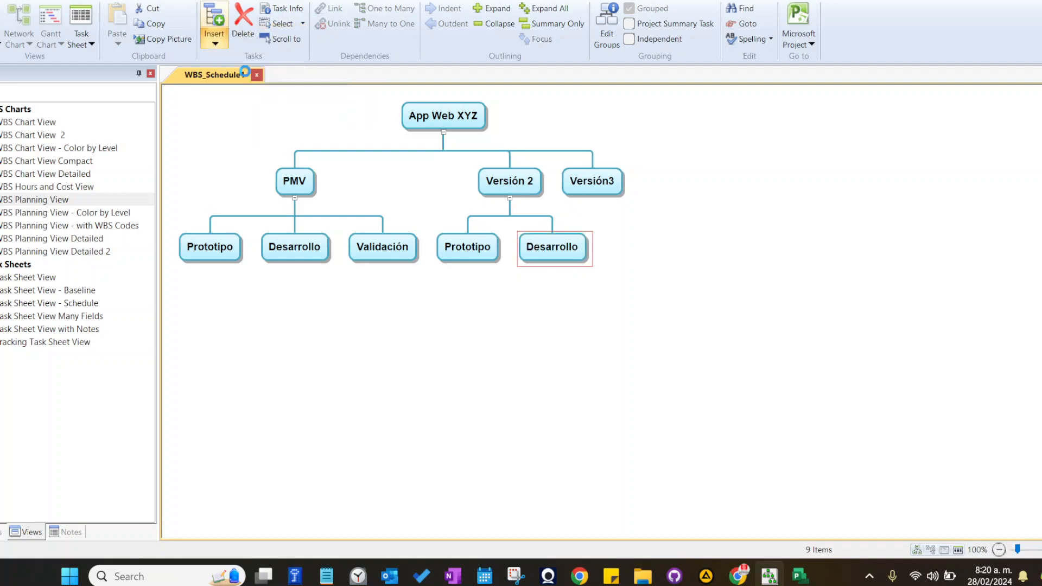
pyautogui.write('Validación')
pyautogui.press('Return')
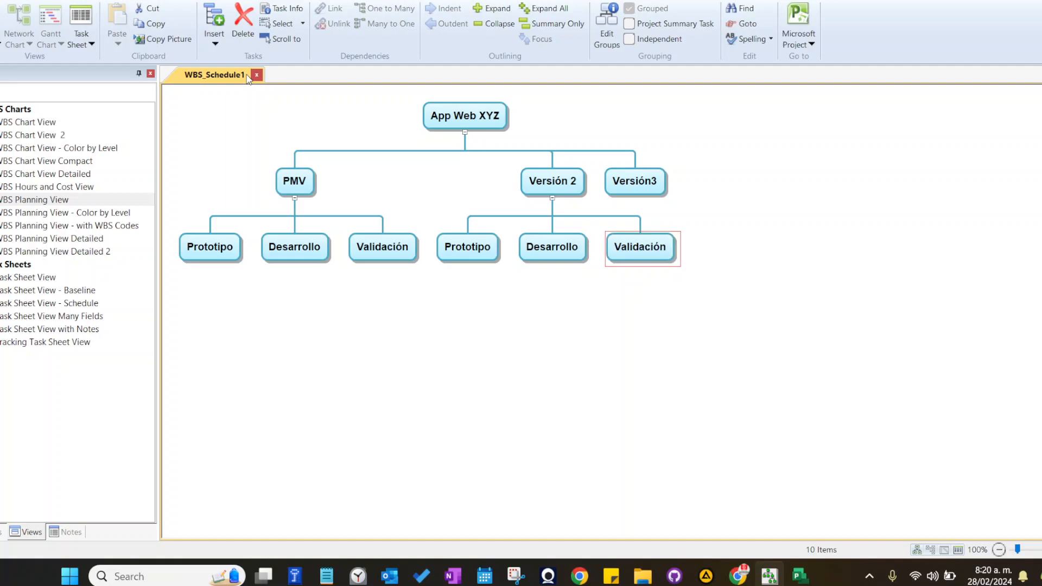
# Add a subtask under "Versión3" and name it "Prototipo".
pyautogui.click(660, 186)
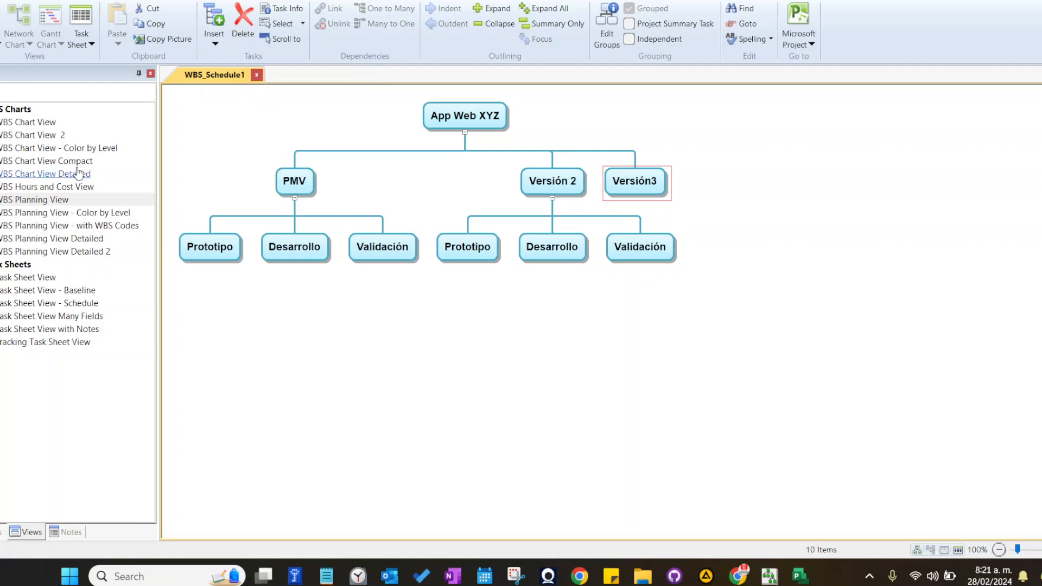
pyautogui.click(625, 184)
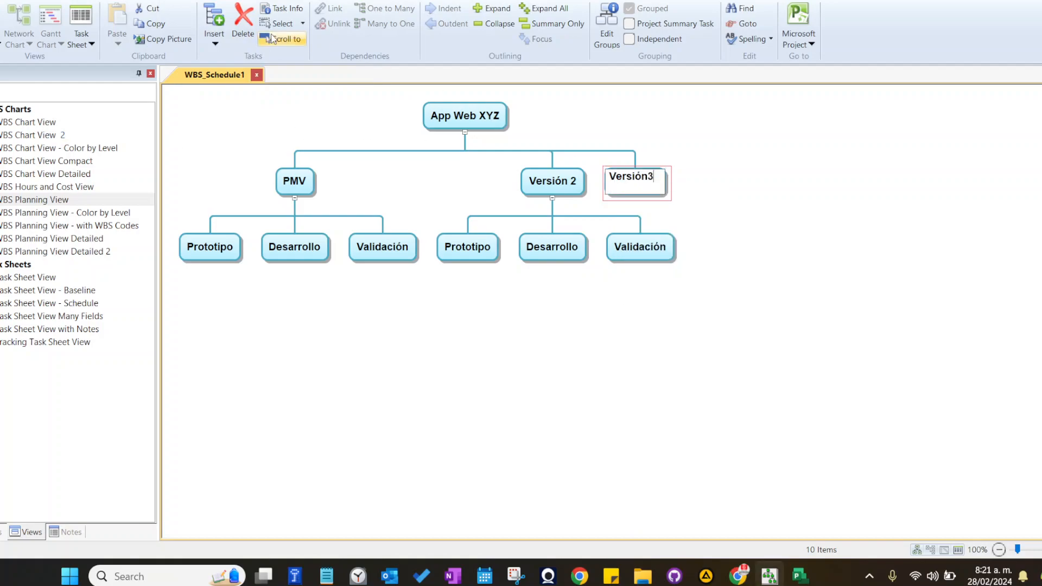
pyautogui.click(227, 37)
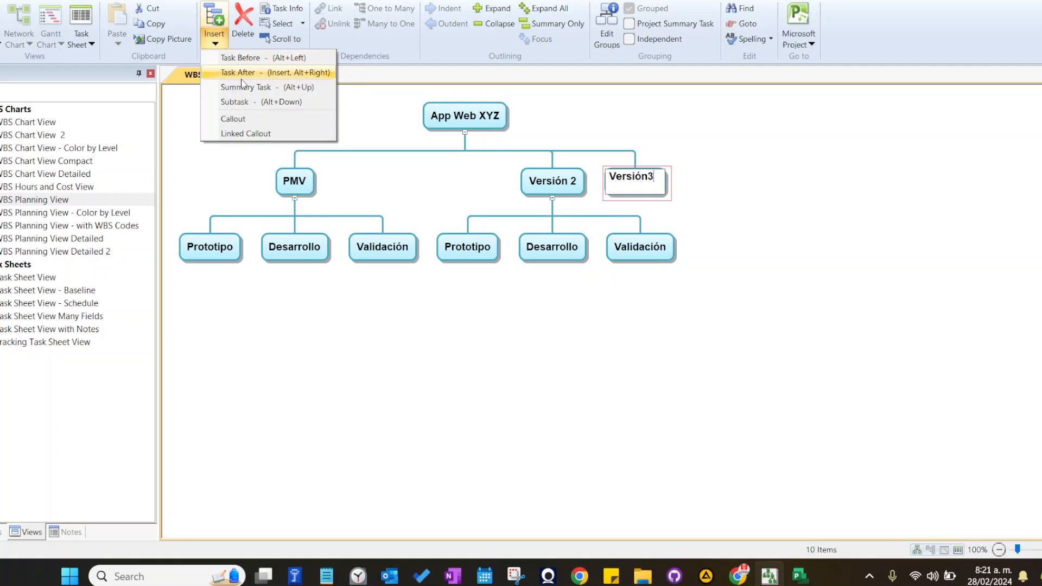
pyautogui.click(250, 104)
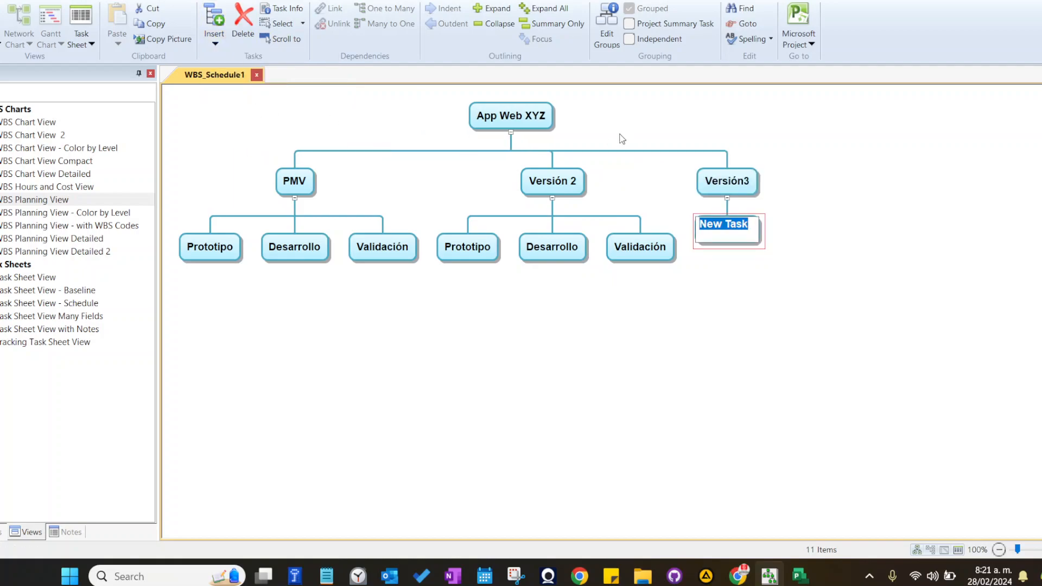
pyautogui.write('Prototipo')
pyautogui.press('Return')
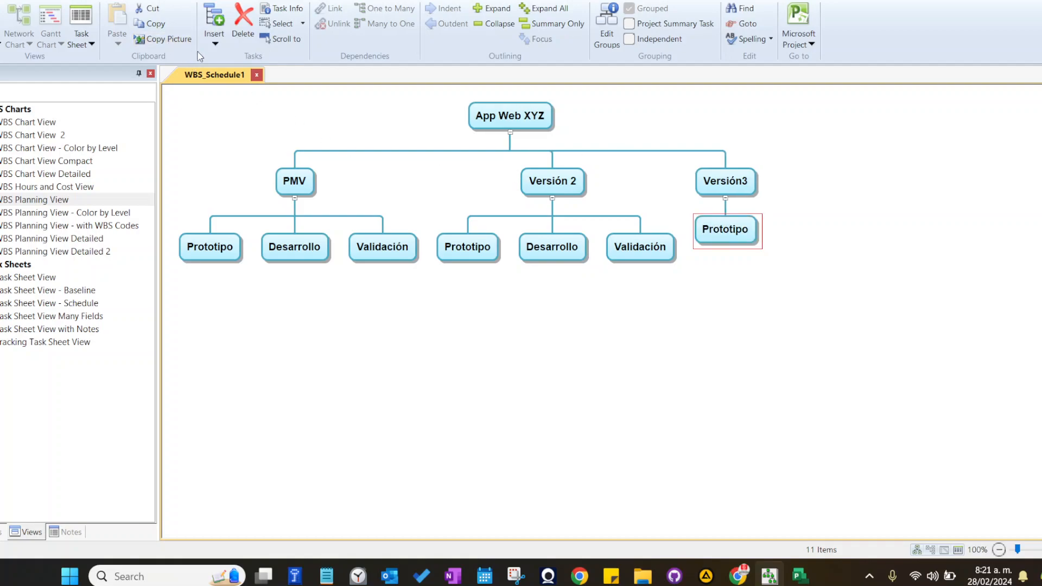
# Insert a task after "Prototipo" under "Versión3" and name it "Desarrollo".
pyautogui.click(215, 44)
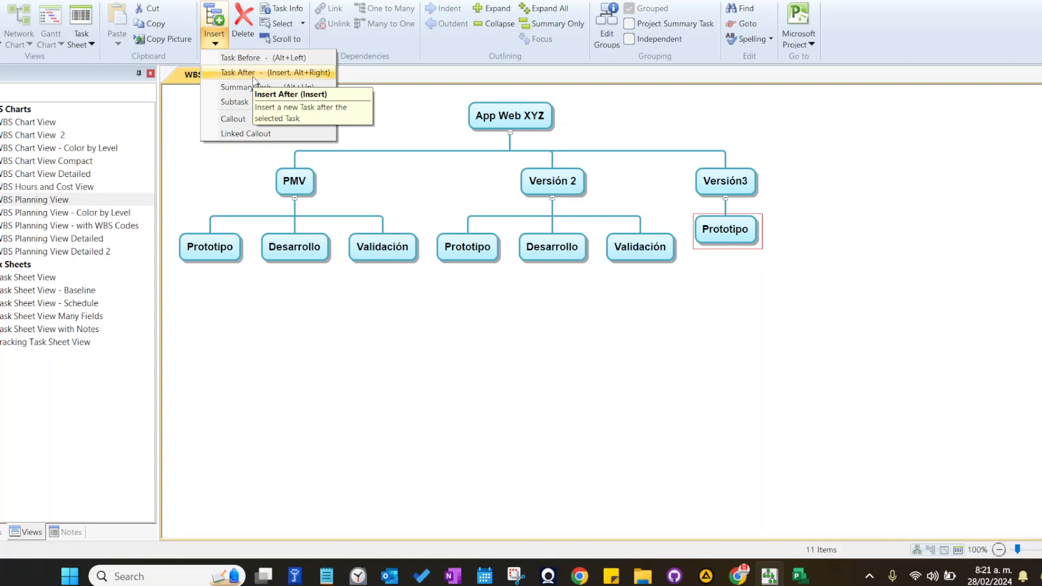
pyautogui.click(286, 73)
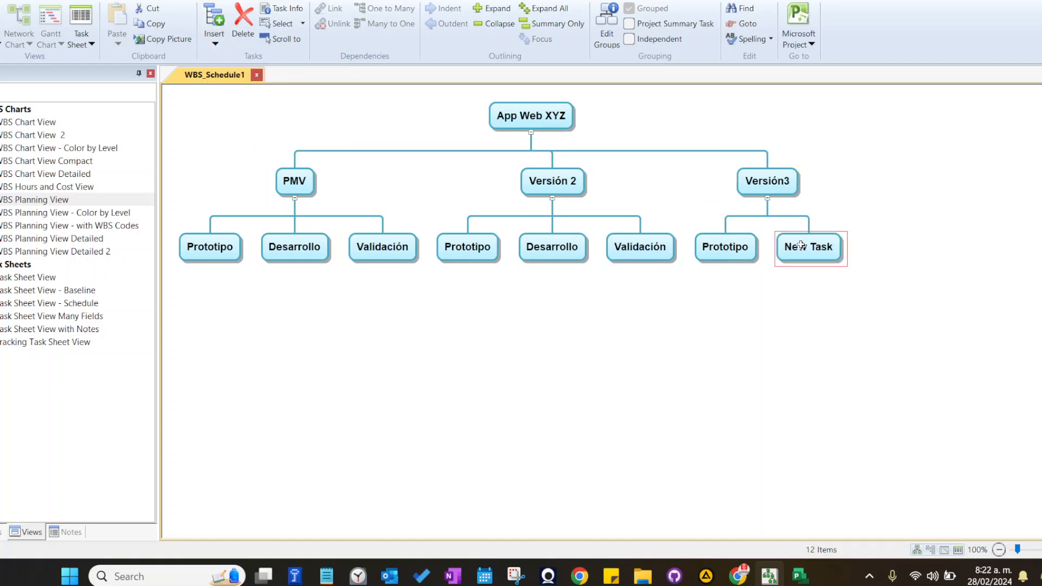
pyautogui.doubleClick(813, 244)
pyautogui.press('Return')
pyautogui.click(812, 244)
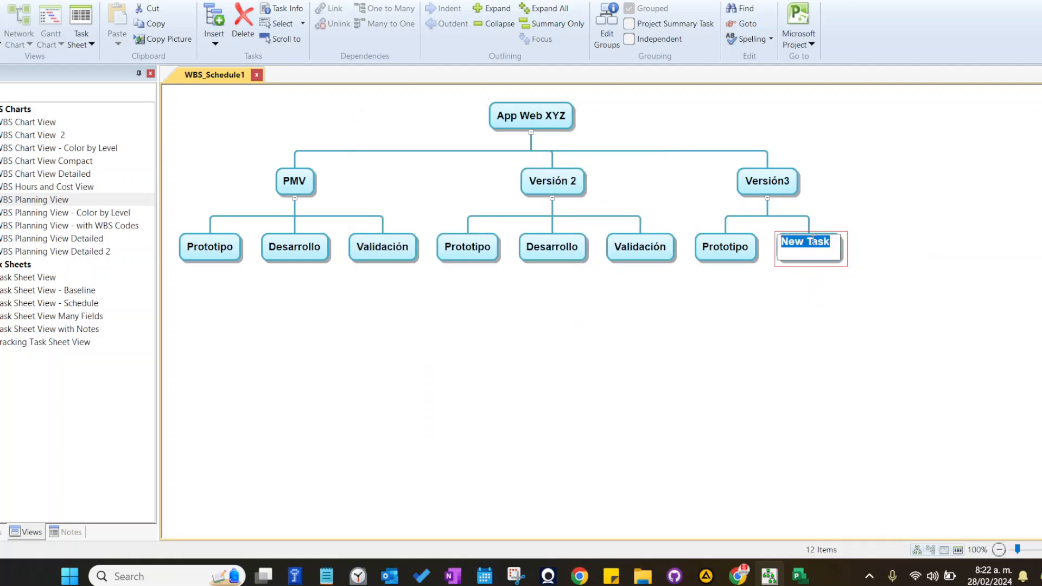
pyautogui.write('Desarrollo')
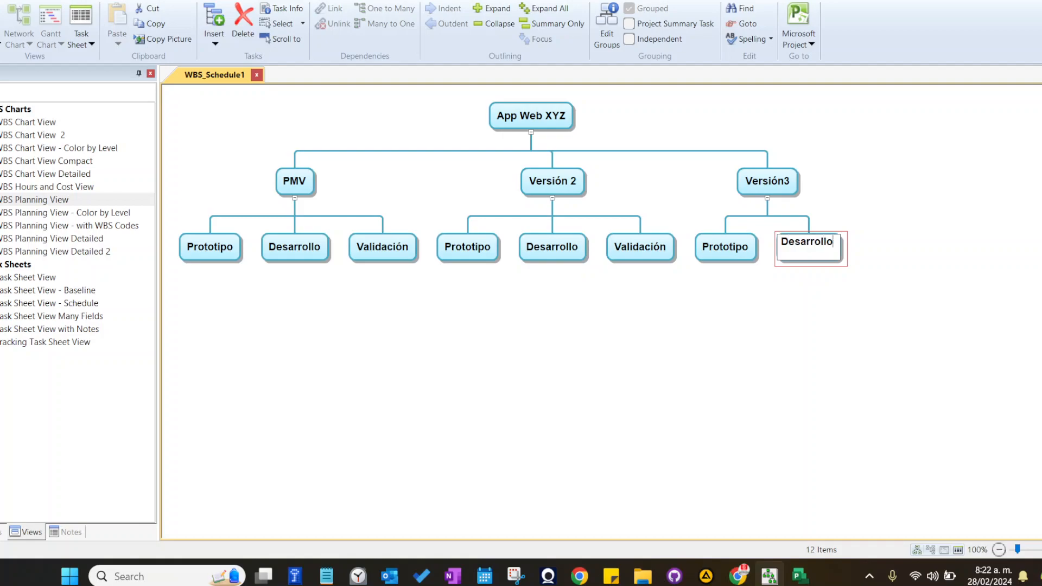
pyautogui.press('Return')
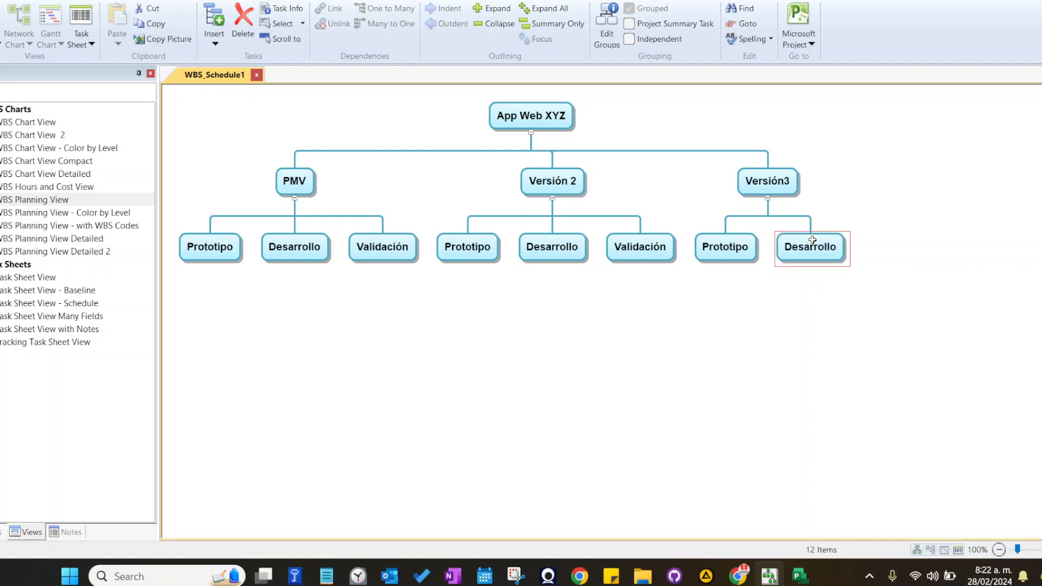
# Insert a task after "Desarrollo" under "Versión3" and name it "Validación".
pyautogui.click(214, 37)
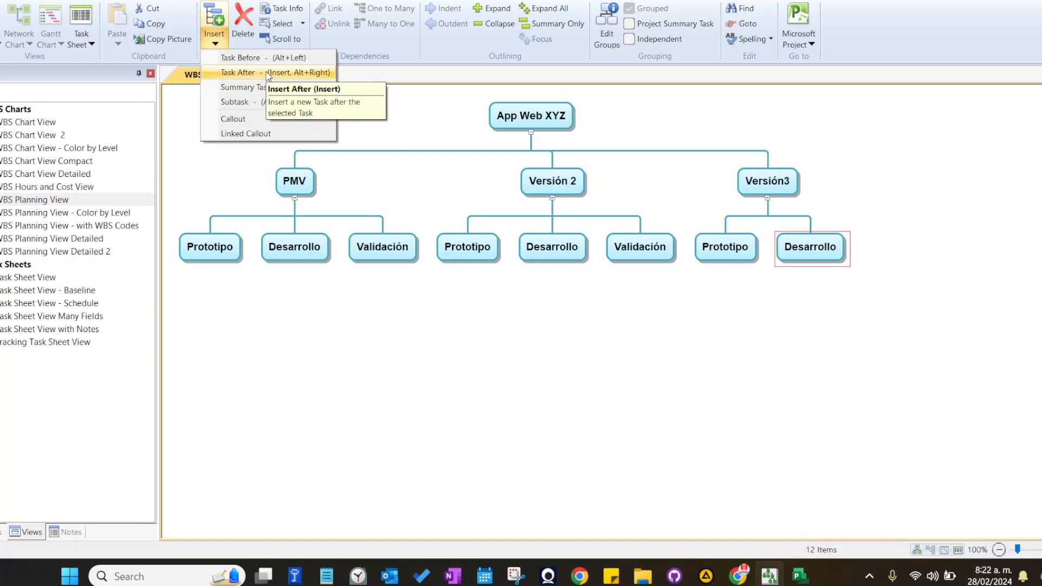
pyautogui.click(242, 73)
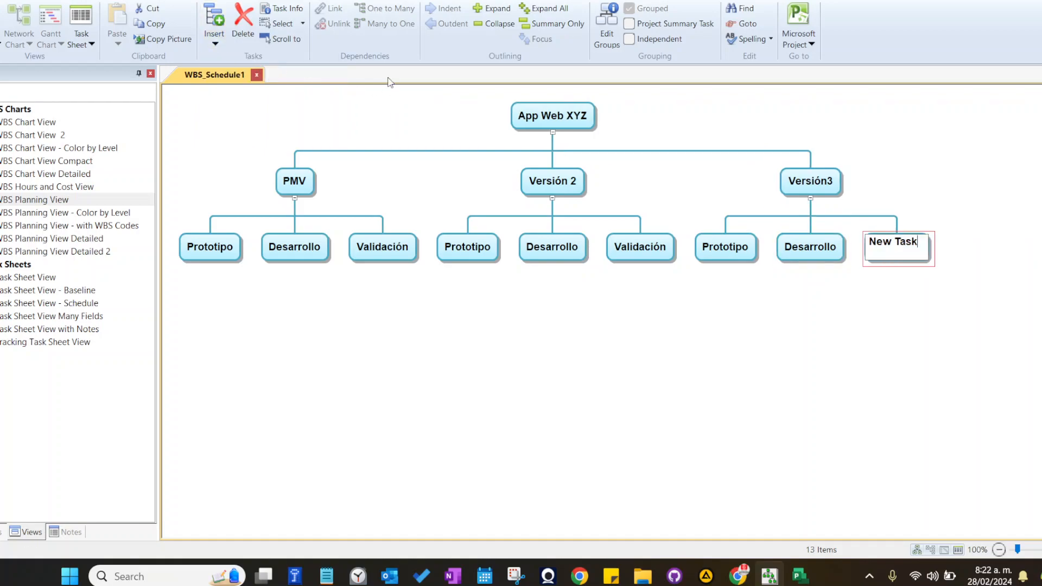
pyautogui.write('Validación')
pyautogui.press('Return')
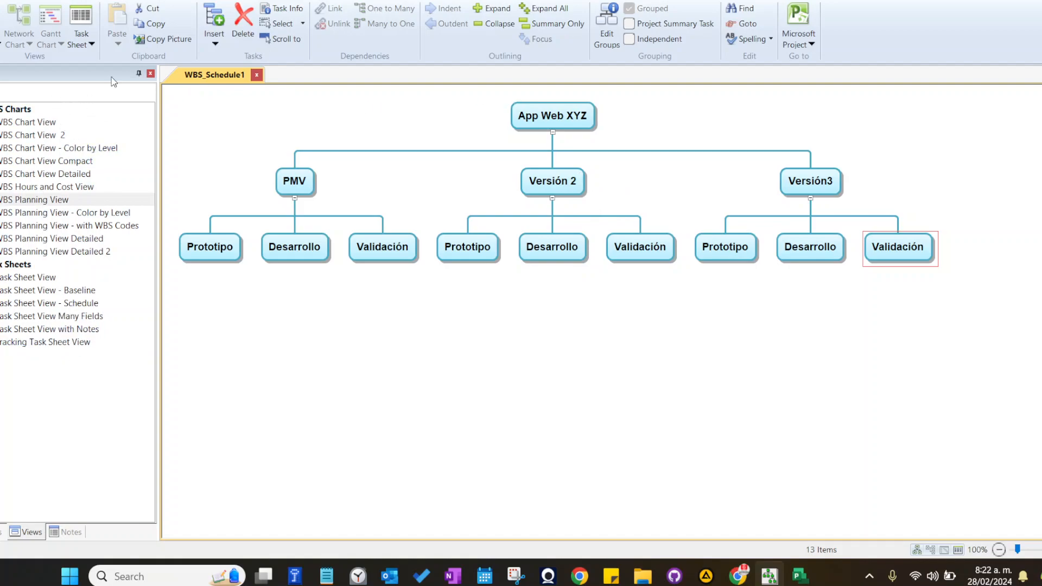
# Compare the chart in WBS Chart View, WBS Chart View 2, Color by Level and Compact, ending on WBS Chart View 2.
pyautogui.click(300, 188)
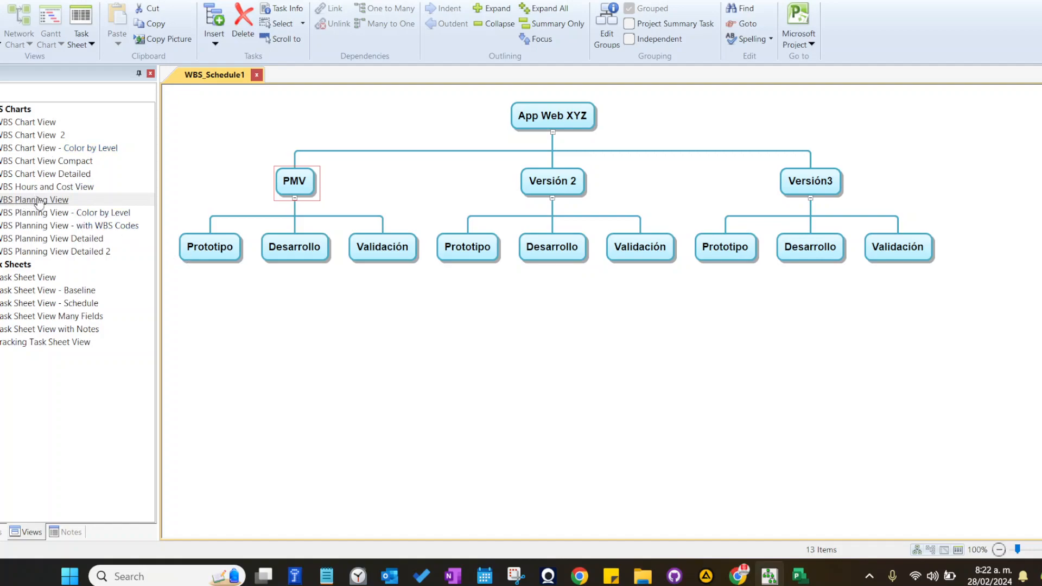
pyautogui.click(17, 124)
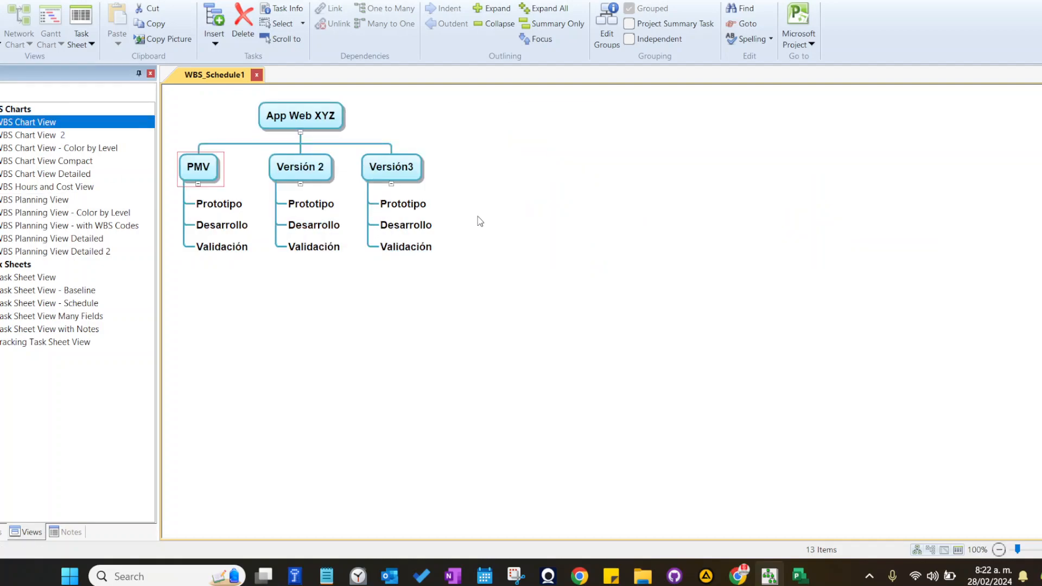
pyautogui.click(478, 218)
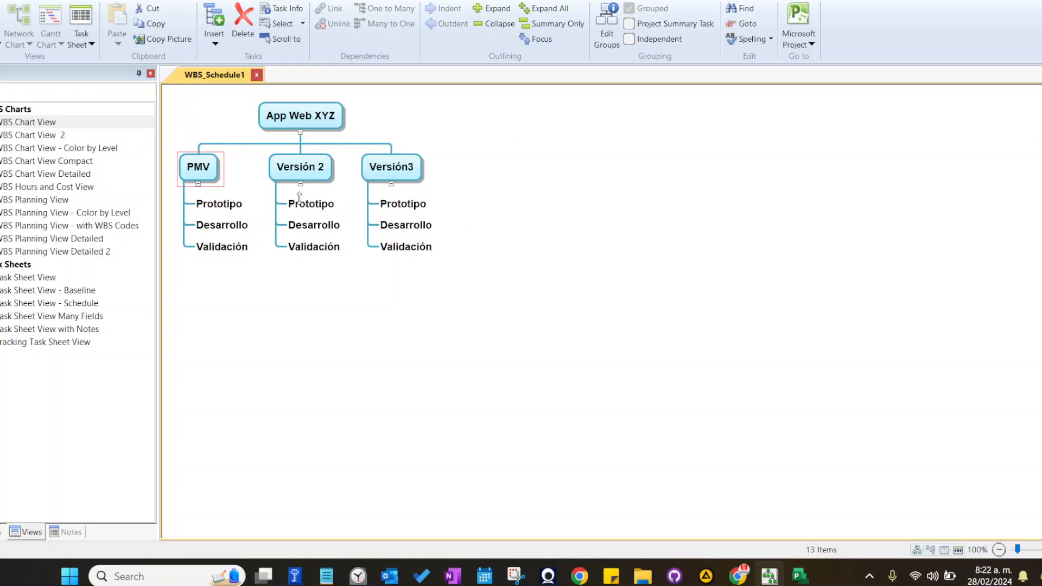
pyautogui.click(24, 135)
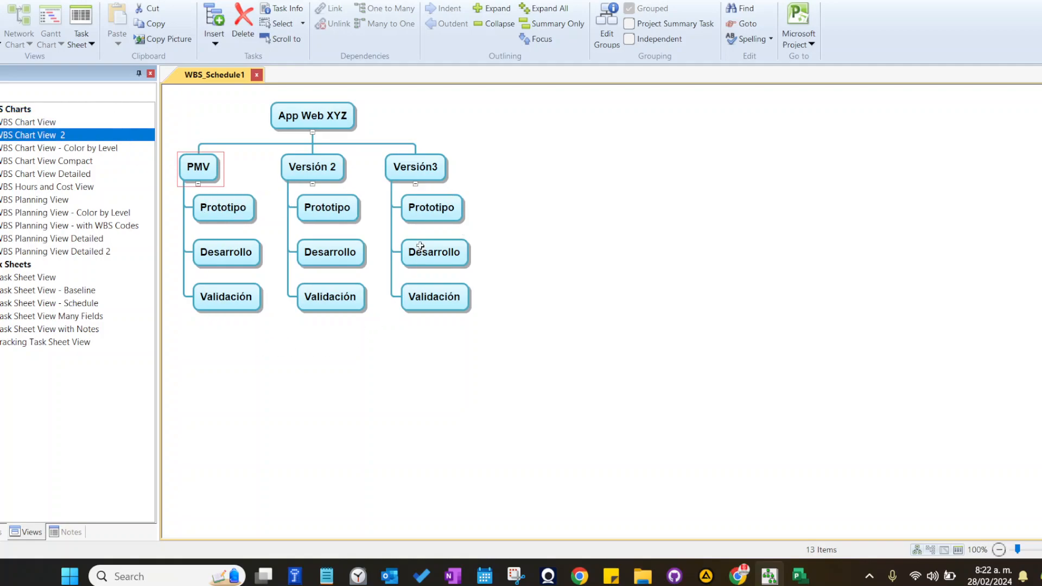
pyautogui.click(281, 400)
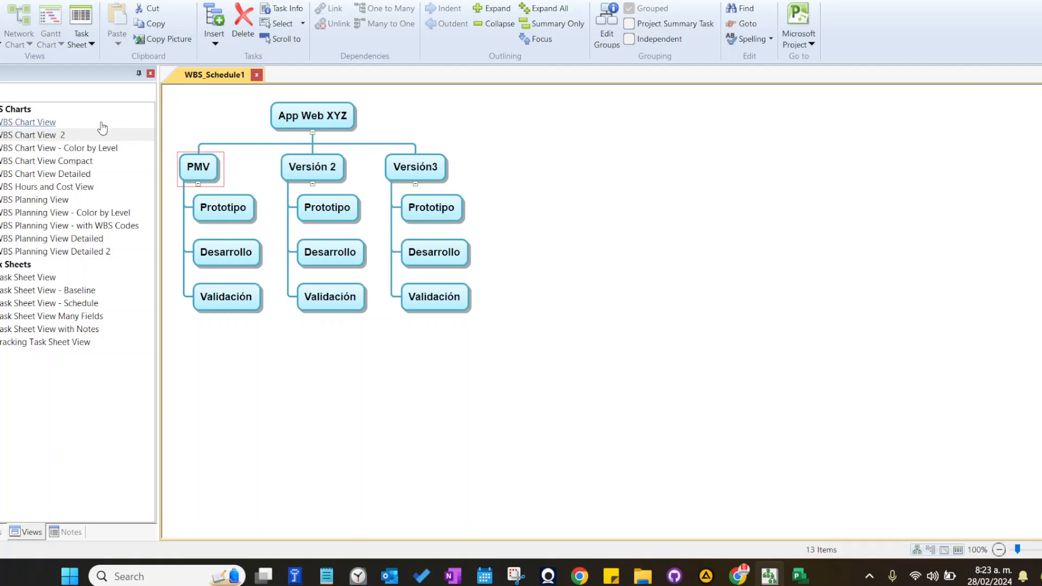
pyautogui.click(69, 147)
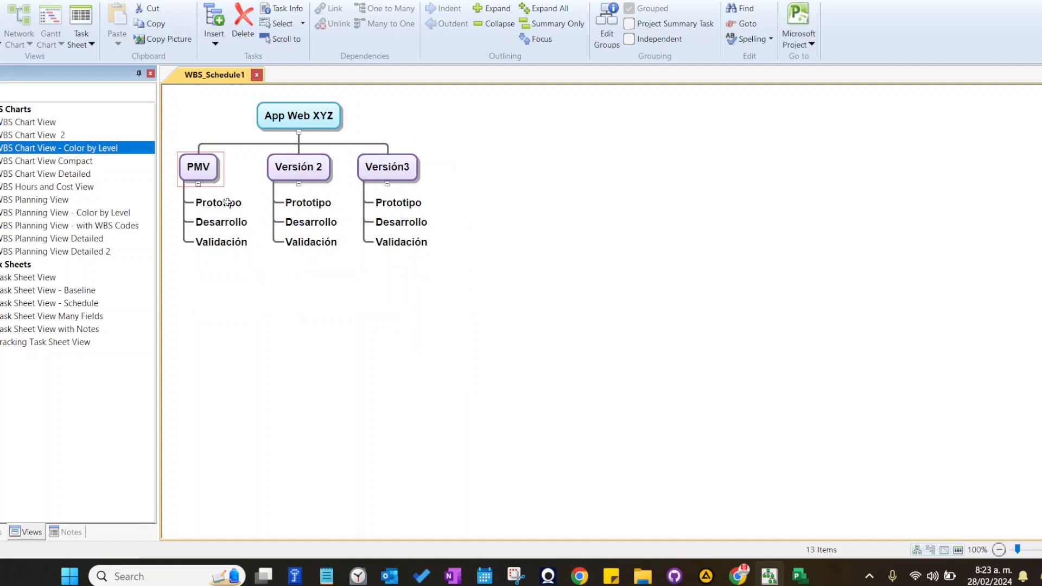
pyautogui.click(66, 161)
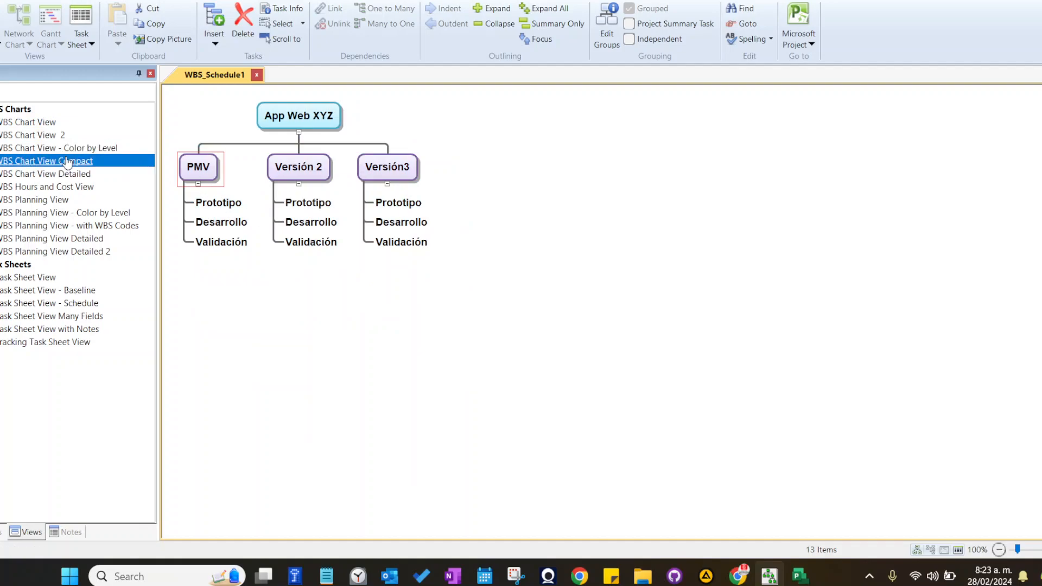
pyautogui.click(42, 136)
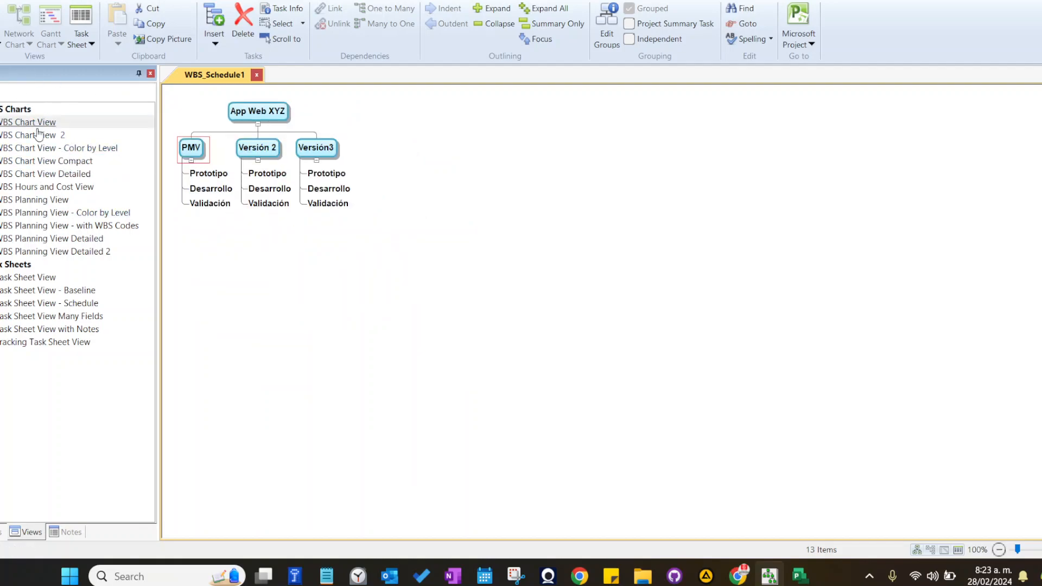
pyautogui.click(588, 286)
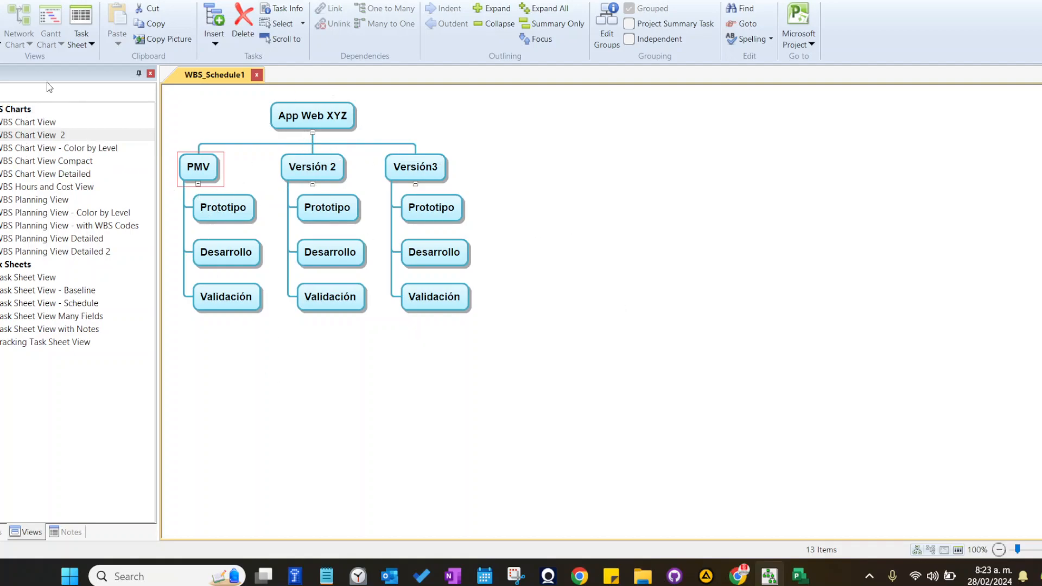
# Compare the WBS Planning View with WBS Chart View and WBS Chart View 2, ending on WBS Chart View 2.
pyautogui.click(30, 189)
pyautogui.click(30, 199)
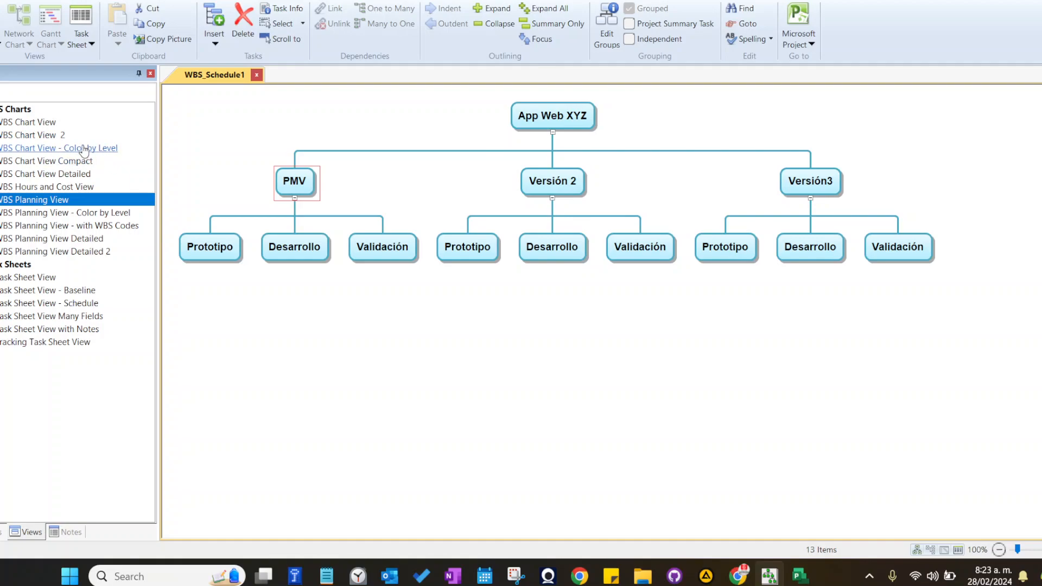
pyautogui.click(57, 137)
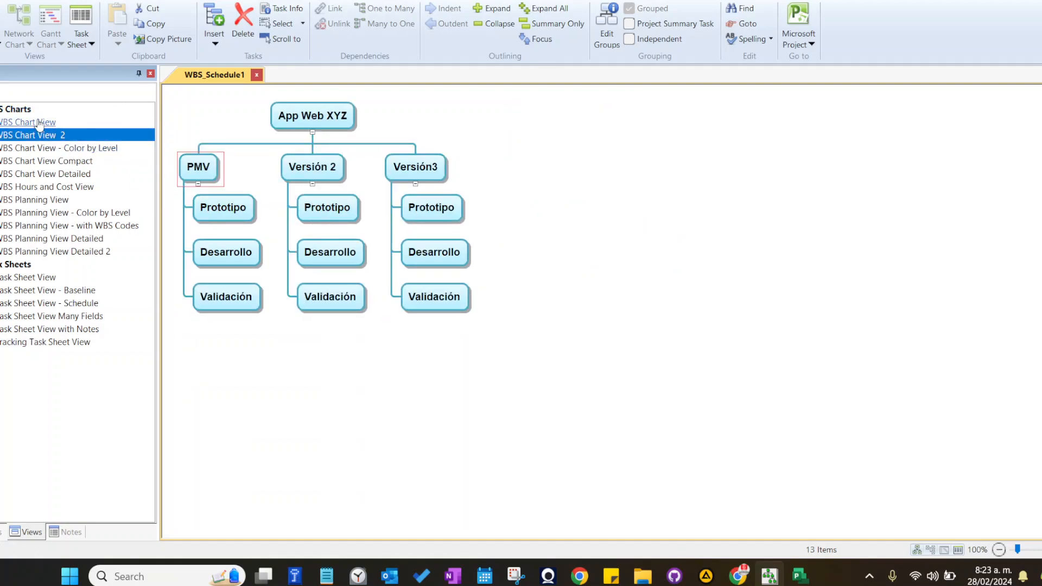
pyautogui.click(36, 124)
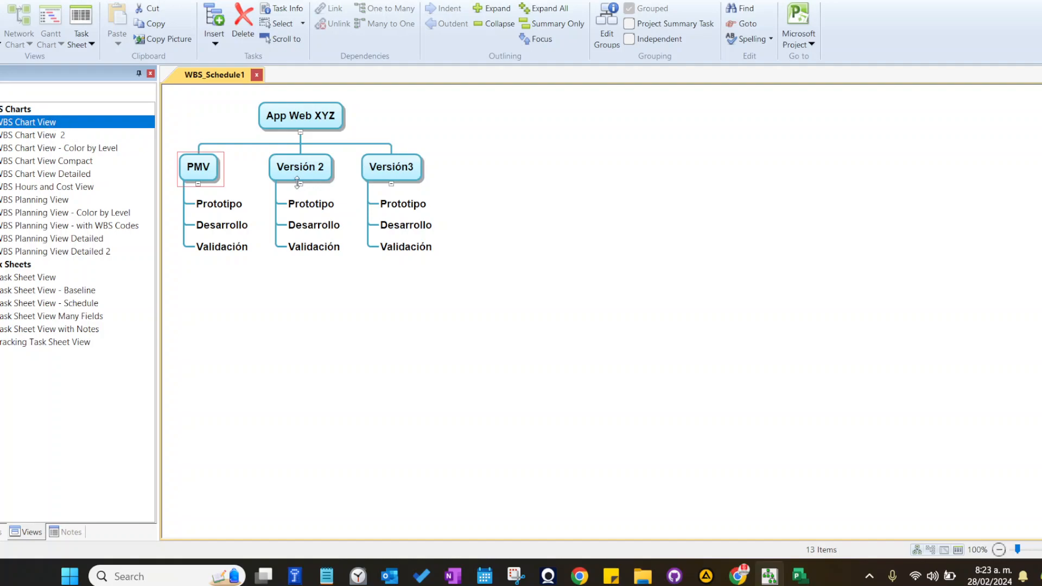
pyautogui.click(79, 135)
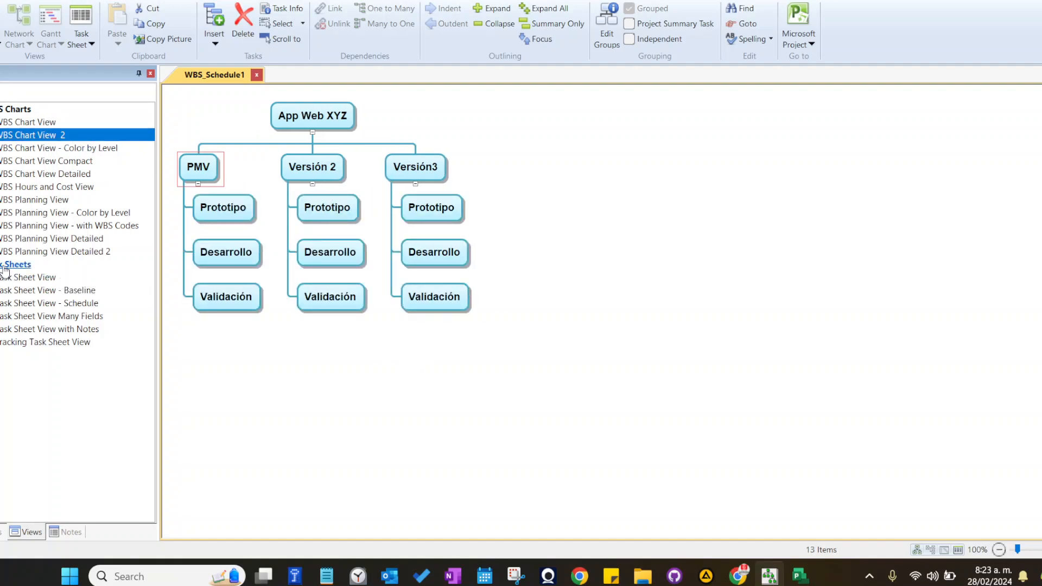
# Show the project in the Task Sheet View and widen the Duration column to fit its heading.
pyautogui.click(40, 279)
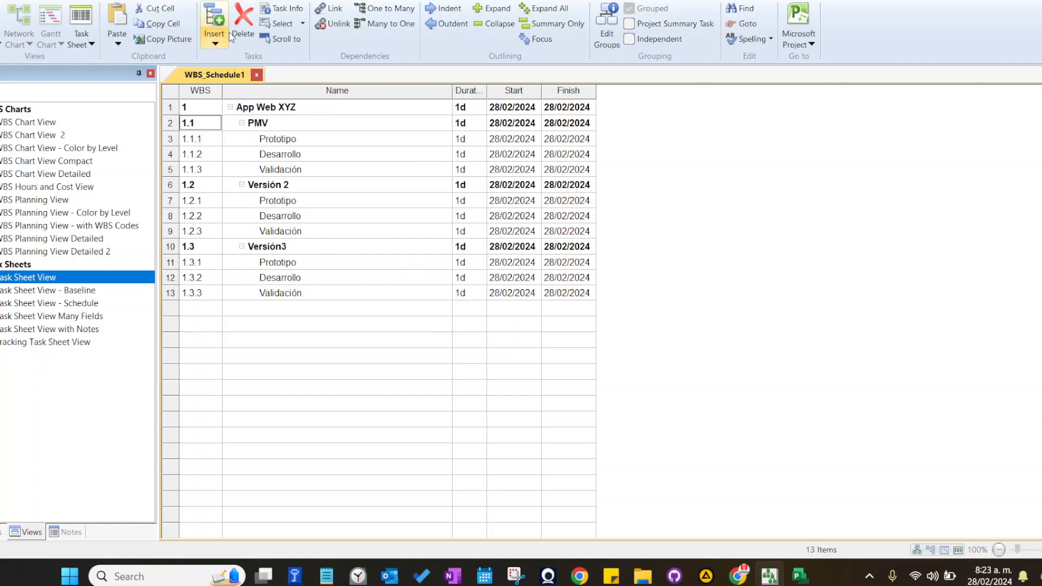
pyautogui.moveTo(487, 88); pyautogui.dragTo(573, 100)
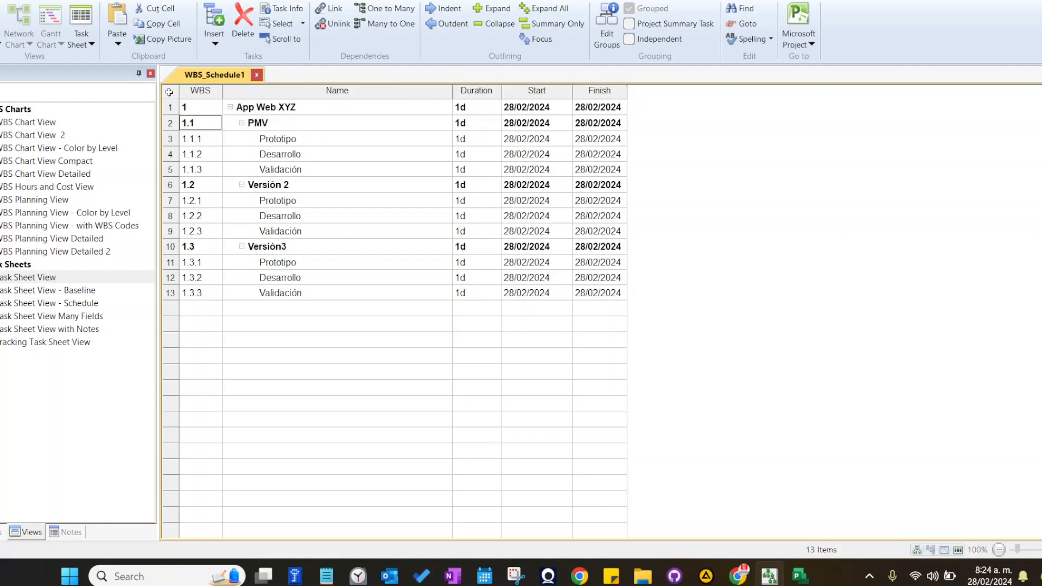
pyautogui.click(331, 151)
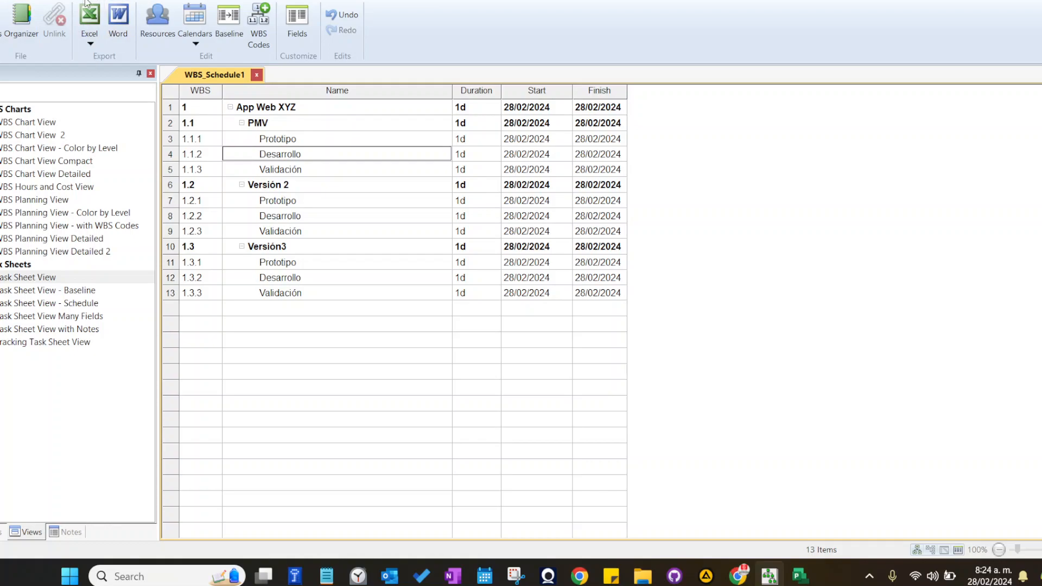
# Examine the sequence types available for the WBS code mask and leave the WBS options without changes.
pyautogui.click(262, 21)
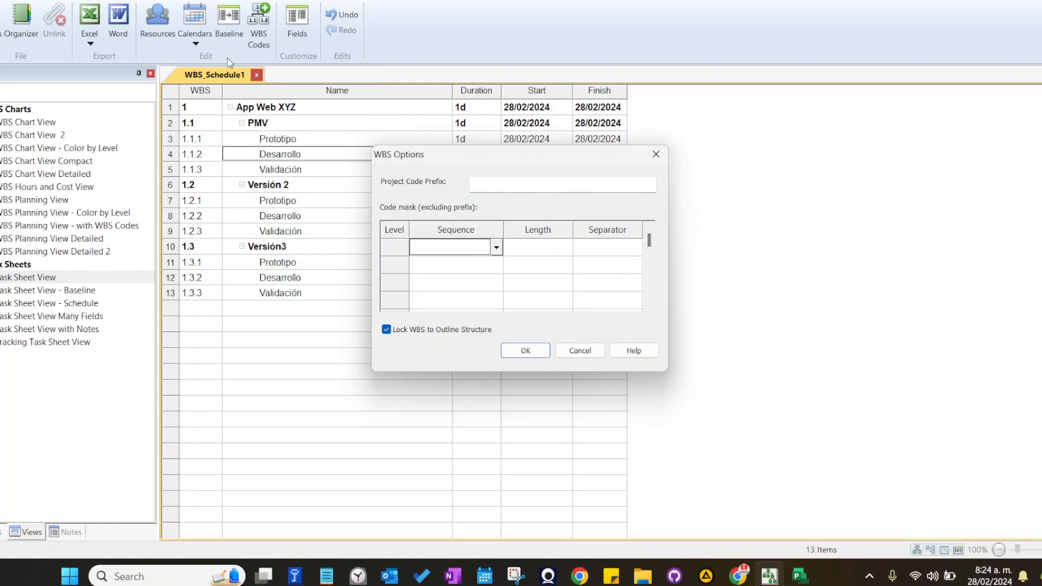
pyautogui.click(497, 247)
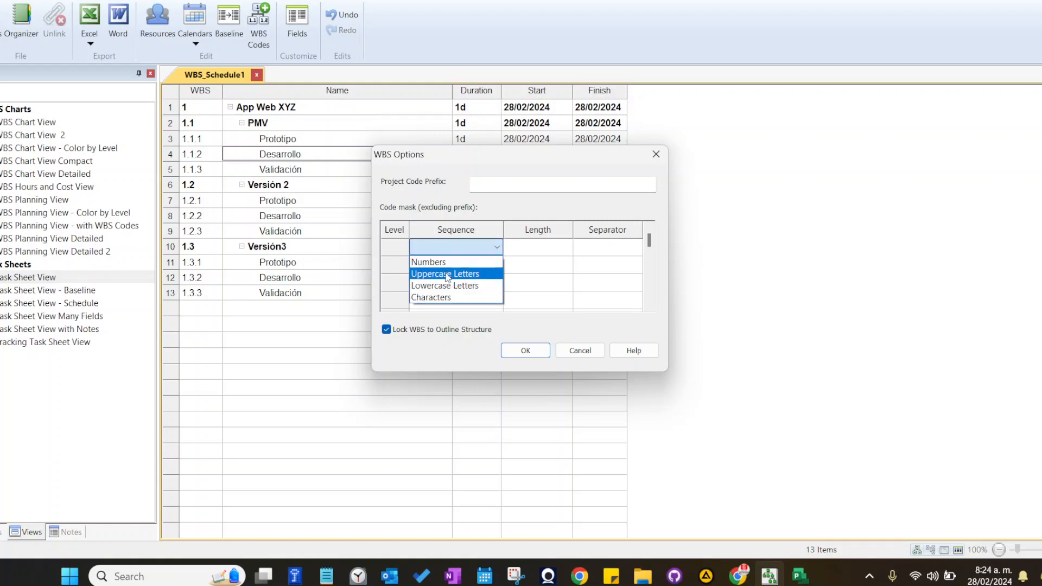
pyautogui.click(452, 199)
pyautogui.click(578, 352)
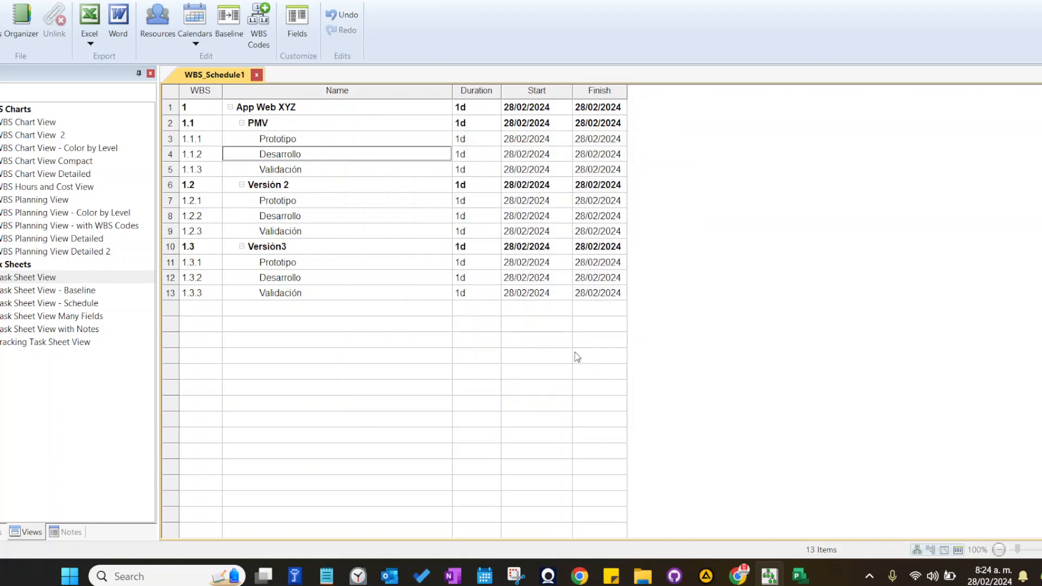
# Turn on WBS codes in front of the task names in the task sheet.
pyautogui.click(109, 1)
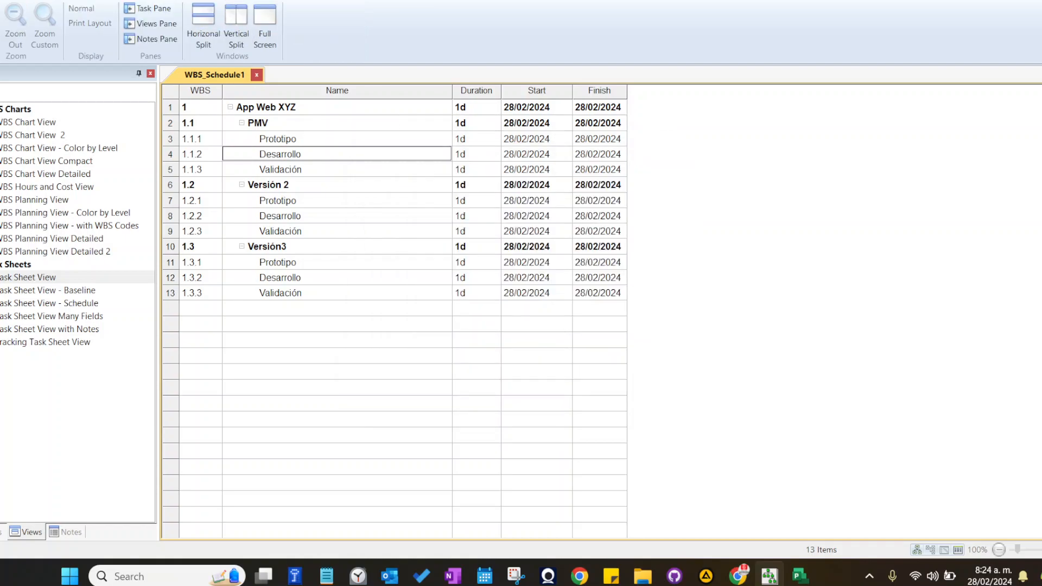
pyautogui.click(41, 1)
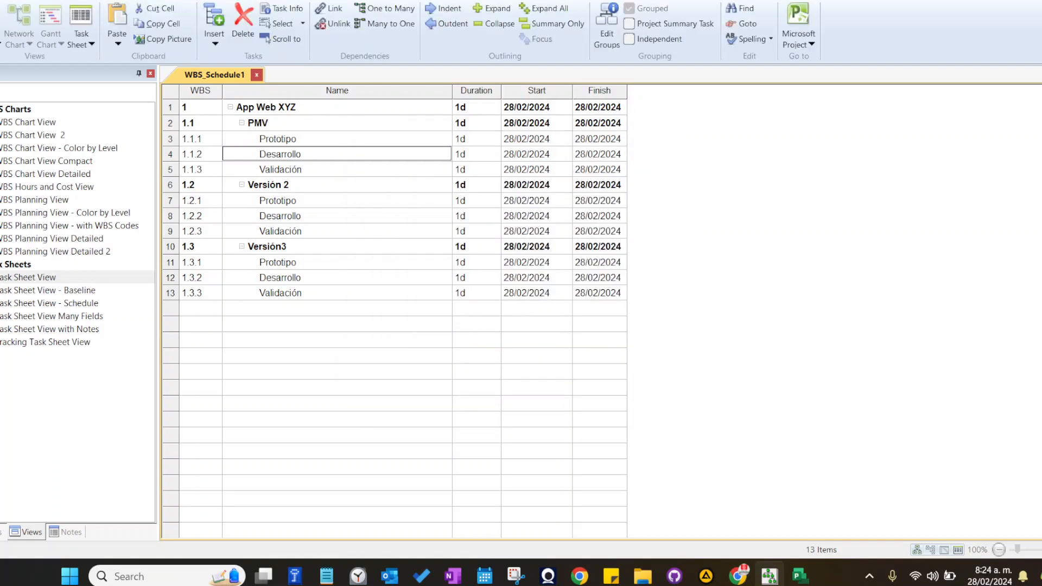
pyautogui.click(150, 1)
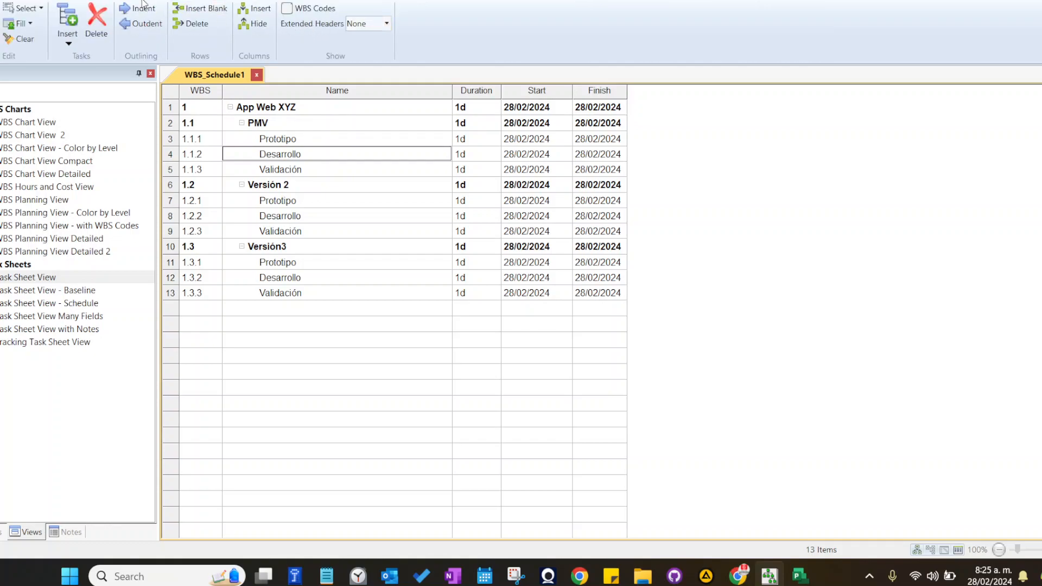
pyautogui.click(303, 11)
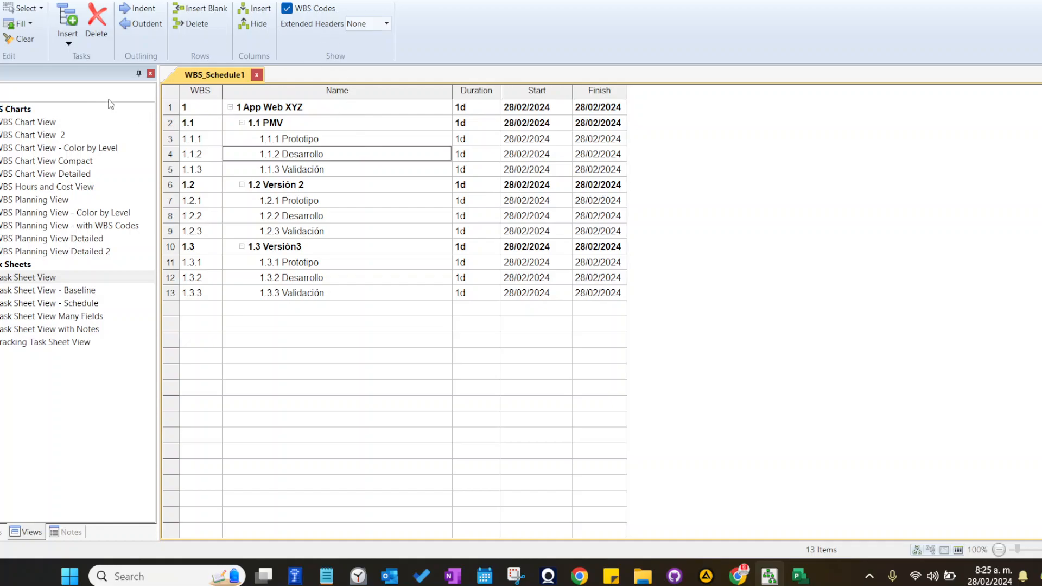
# Return to the WBS Chart View and turn on WBS codes for the chart's boxes.
pyautogui.click(60, 136)
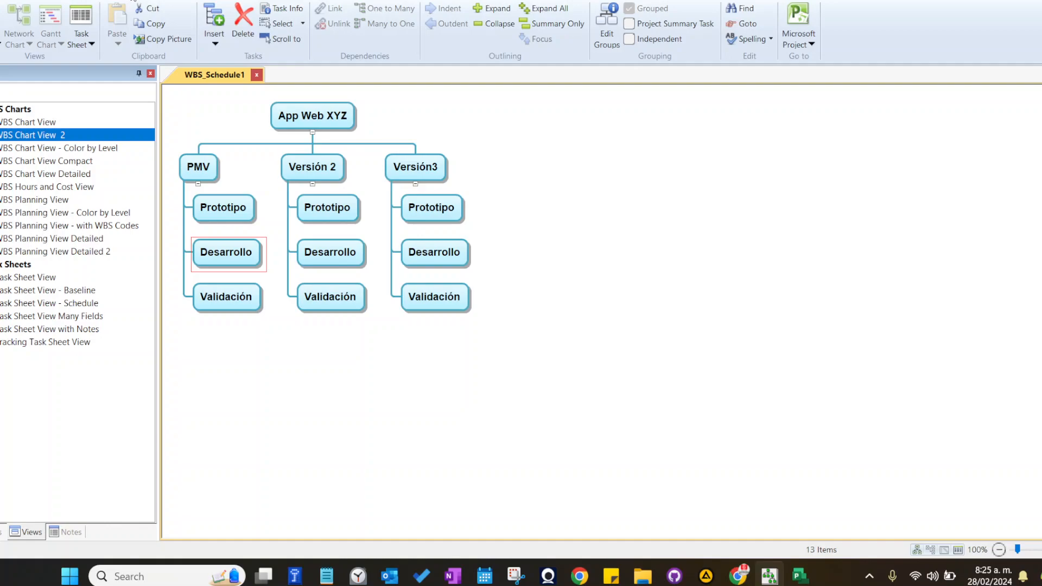
pyautogui.click(60, 200)
pyautogui.click(54, 122)
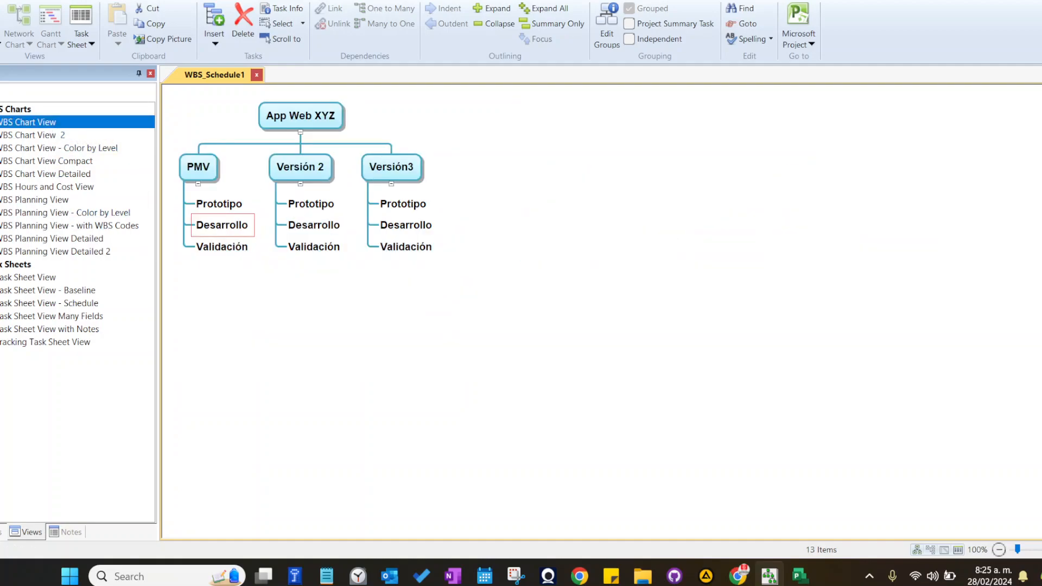
pyautogui.click(54, 1)
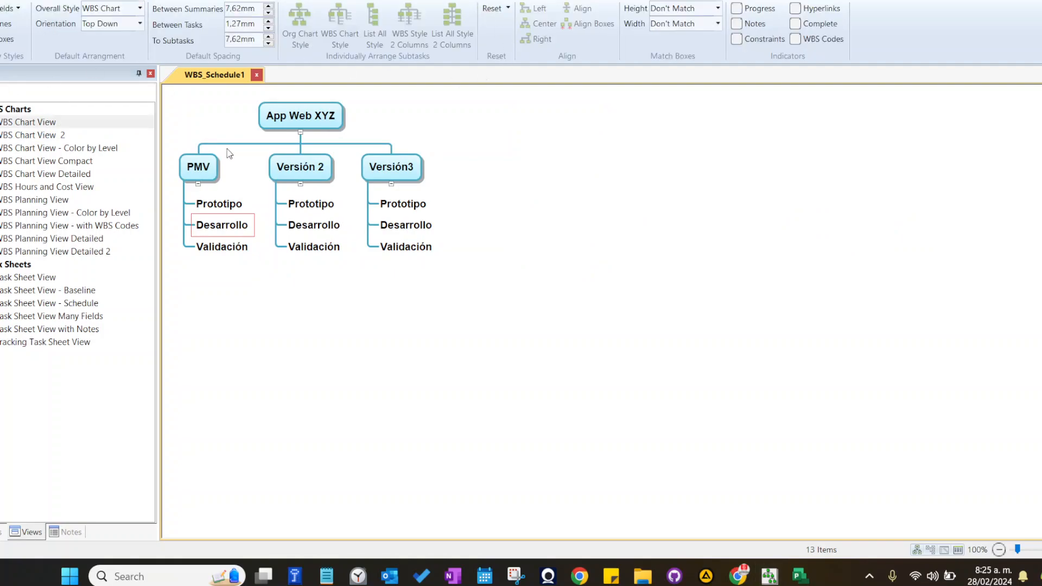
pyautogui.click(795, 41)
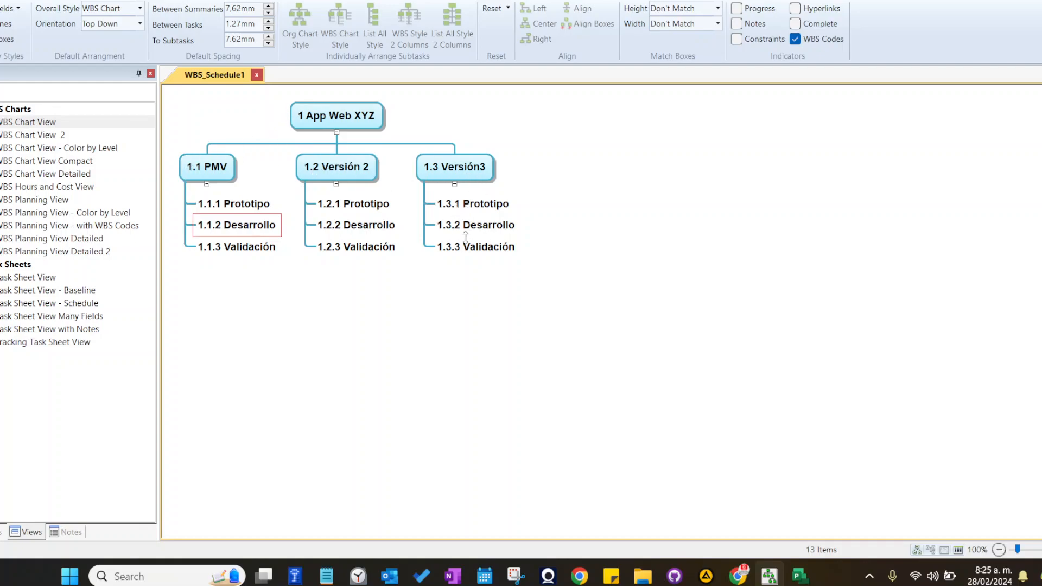
# Try out inserting a new task after Validación under PMV, and delete it.
pyautogui.click(245, 244)
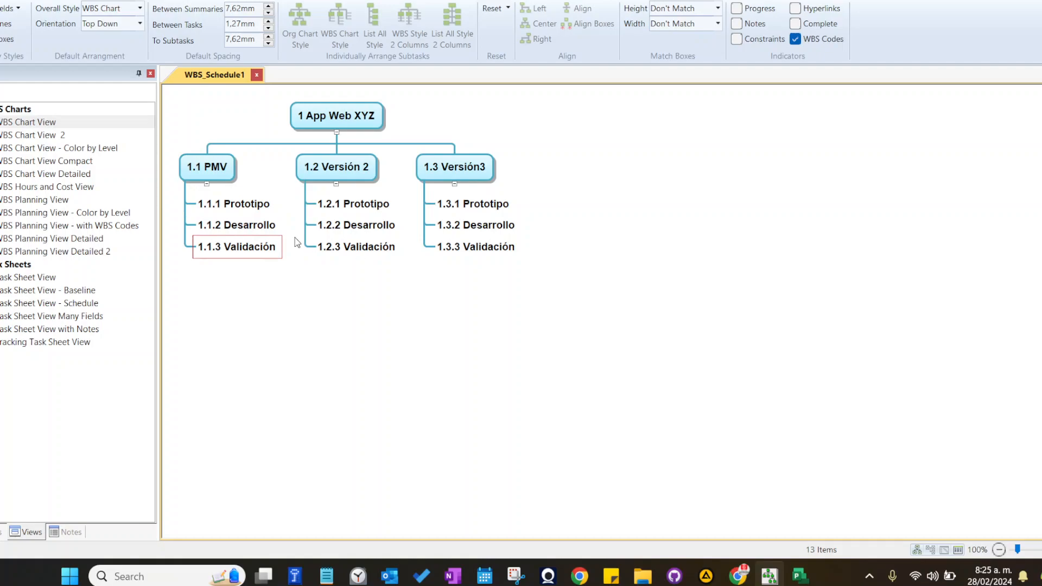
pyautogui.press('Insert')
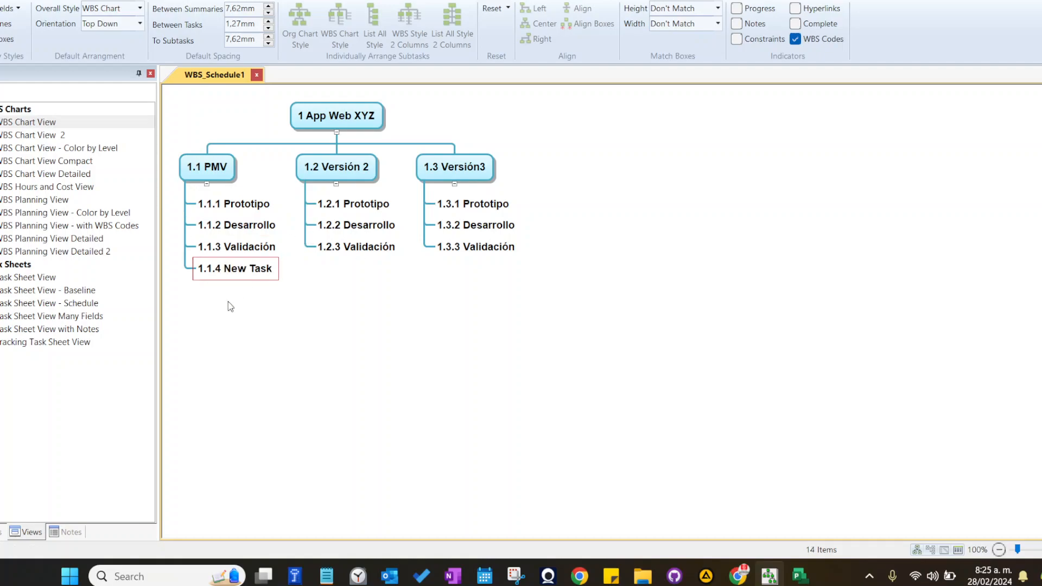
pyautogui.press('Delete')
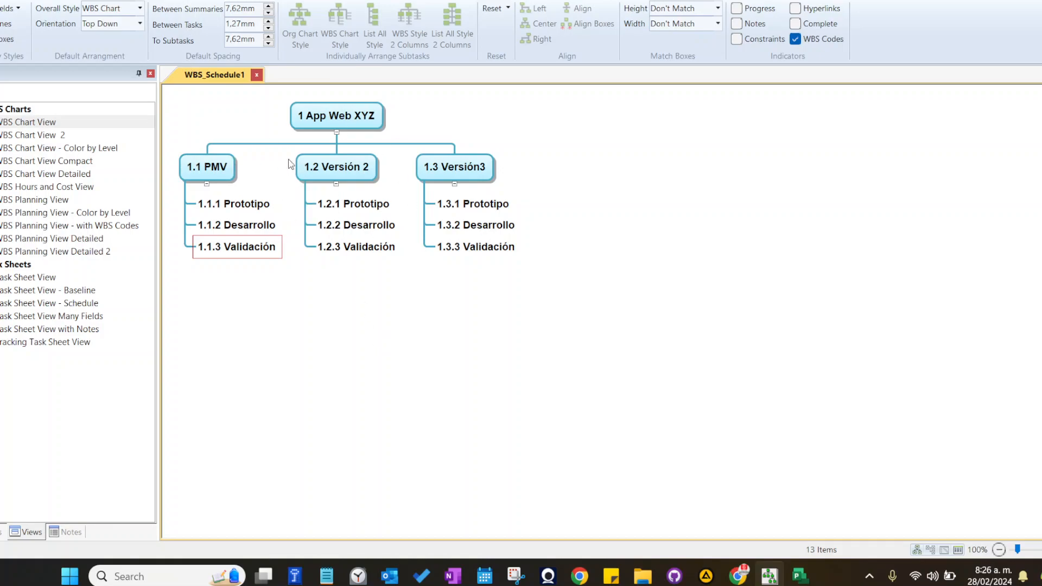
# Transfer the WBS schedule to Microsoft Project, saving the new linked plan as App Web XYZ in Microsoft Project 2016 format.
pyautogui.click(36, 1)
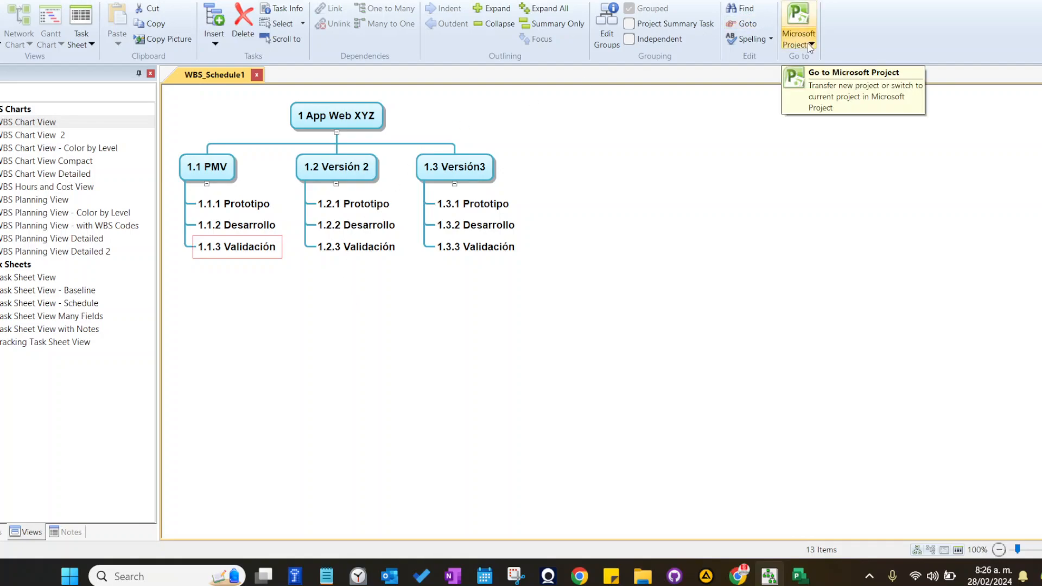
pyautogui.click(814, 579)
pyautogui.click(809, 584)
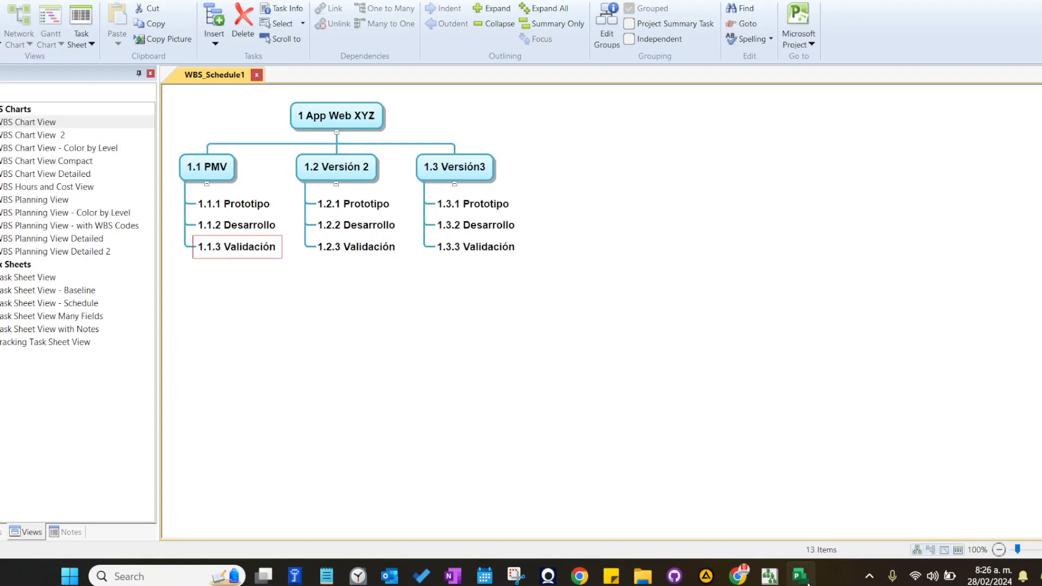
pyautogui.click(799, 15)
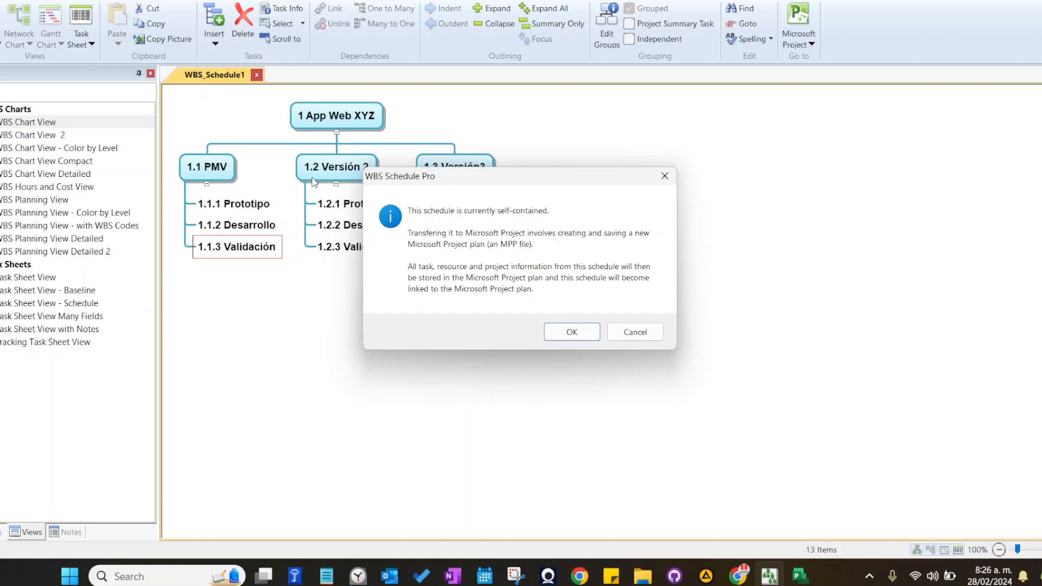
pyautogui.click(572, 333)
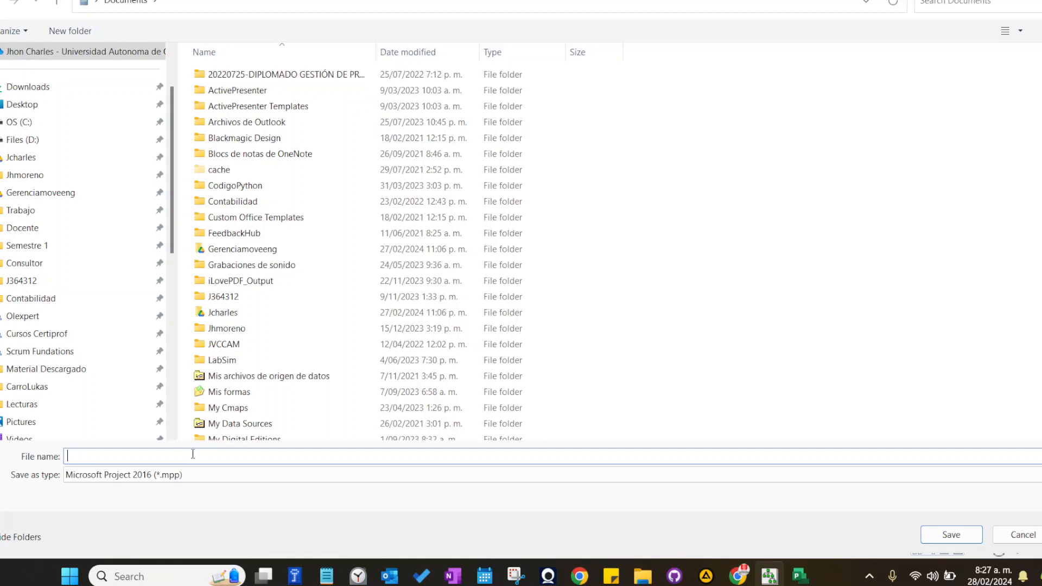
pyautogui.write('App Web XYZ')
pyautogui.click(970, 535)
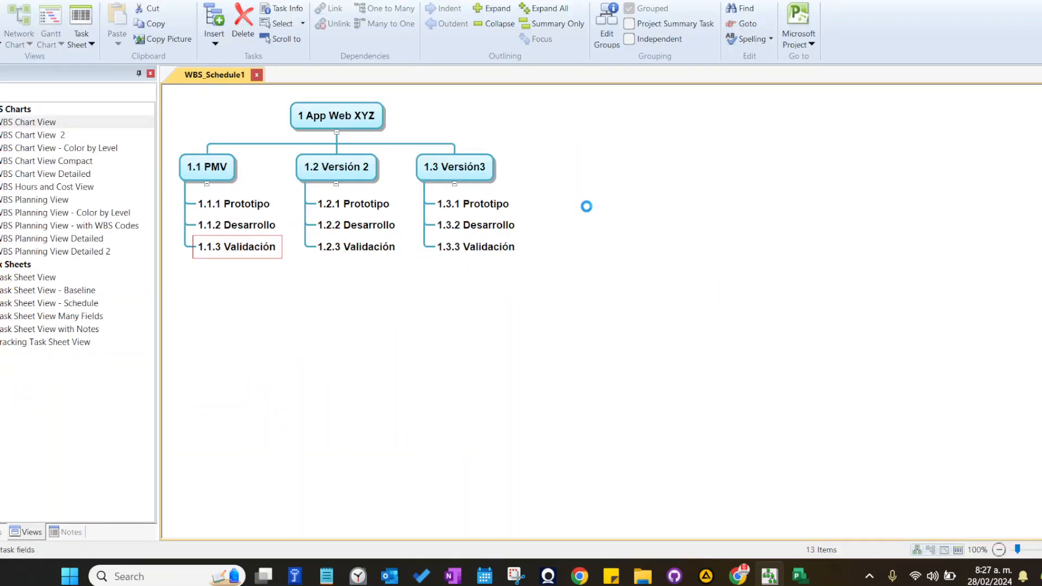
pyautogui.click(356, 225)
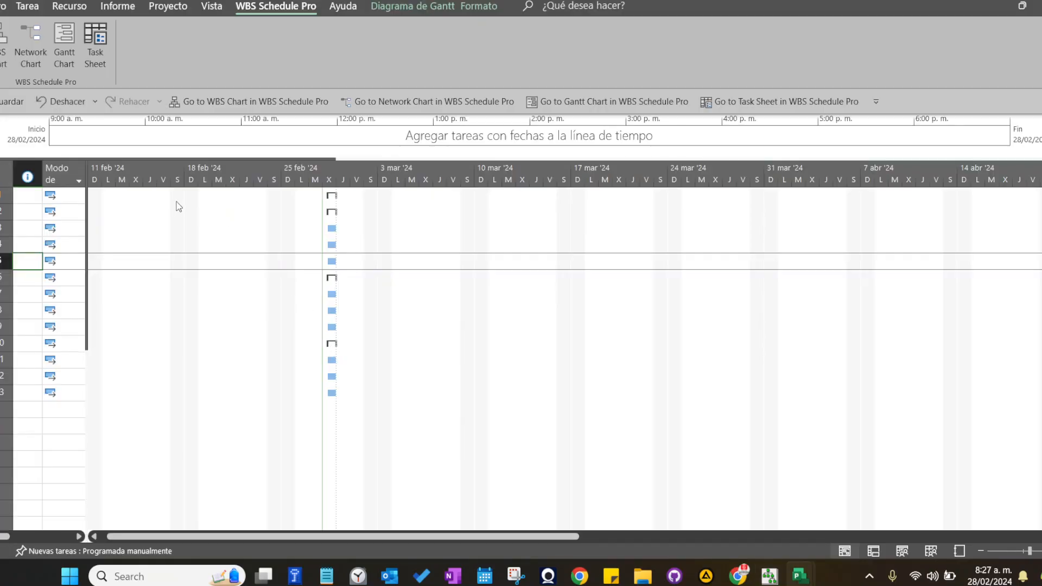
# Widen the task table beside the Gantt chart so the columns through Predecesoras show.
pyautogui.moveTo(86, 194); pyautogui.dragTo(297, 244)
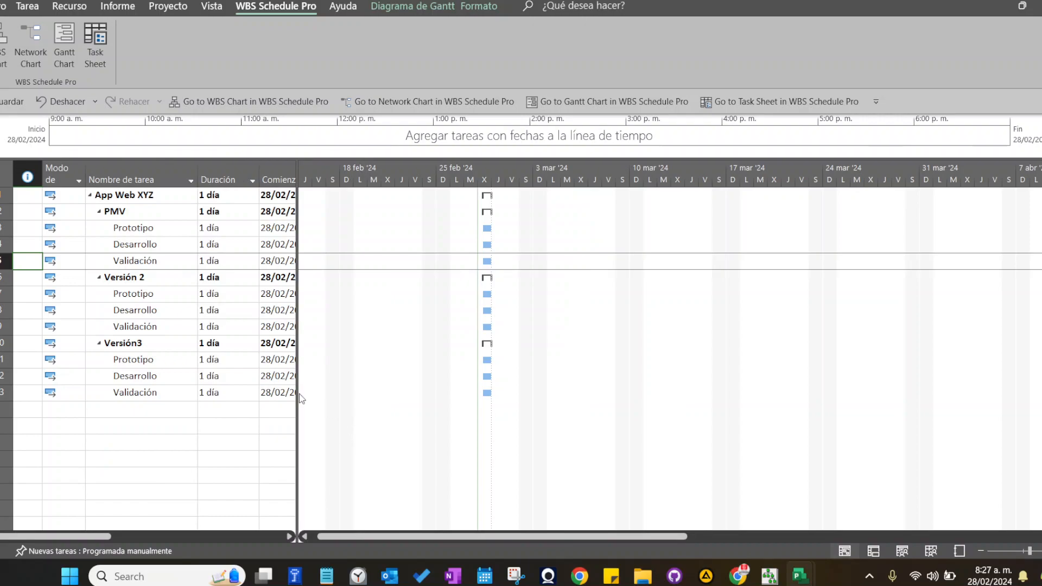
pyautogui.moveTo(298, 399); pyautogui.dragTo(480, 425)
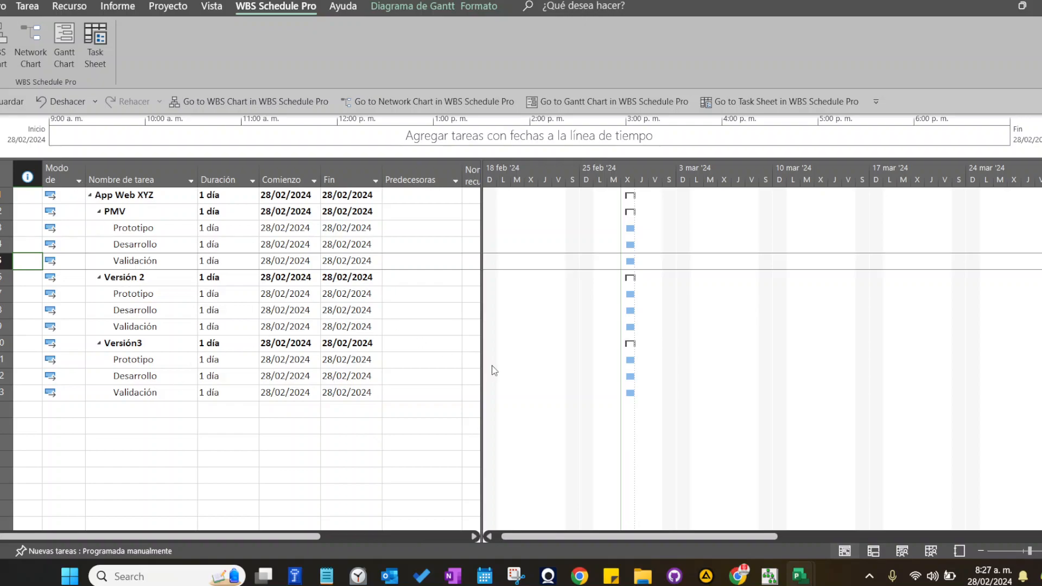
pyautogui.moveTo(480, 358)
pyautogui.mouseDown()
pyautogui.moveTo(401, 361)
pyautogui.moveTo(471, 373)
pyautogui.mouseUp()
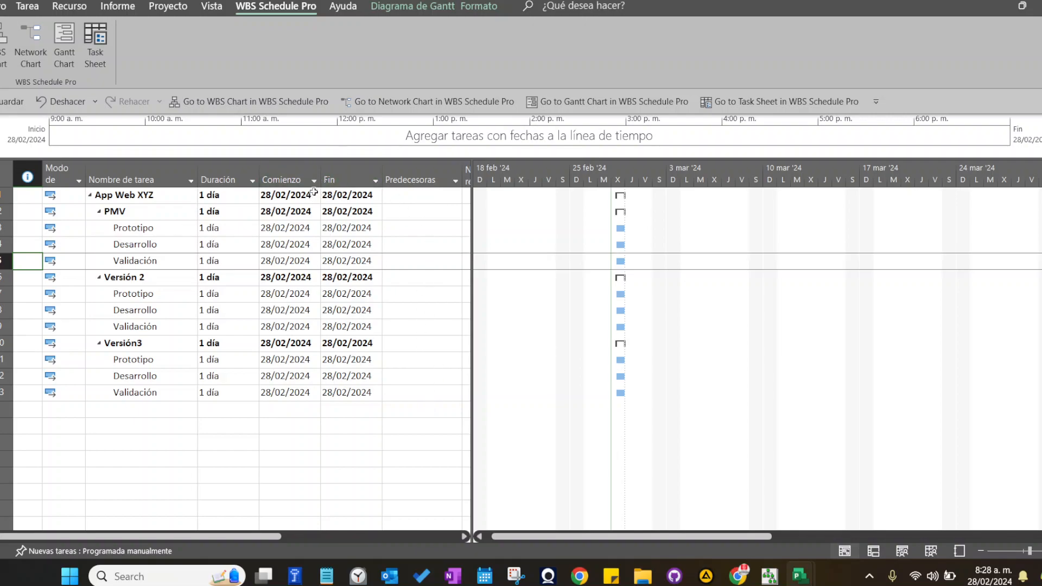
# Set the project's start date to 1/03/2024 in the project information.
pyautogui.click(166, 7)
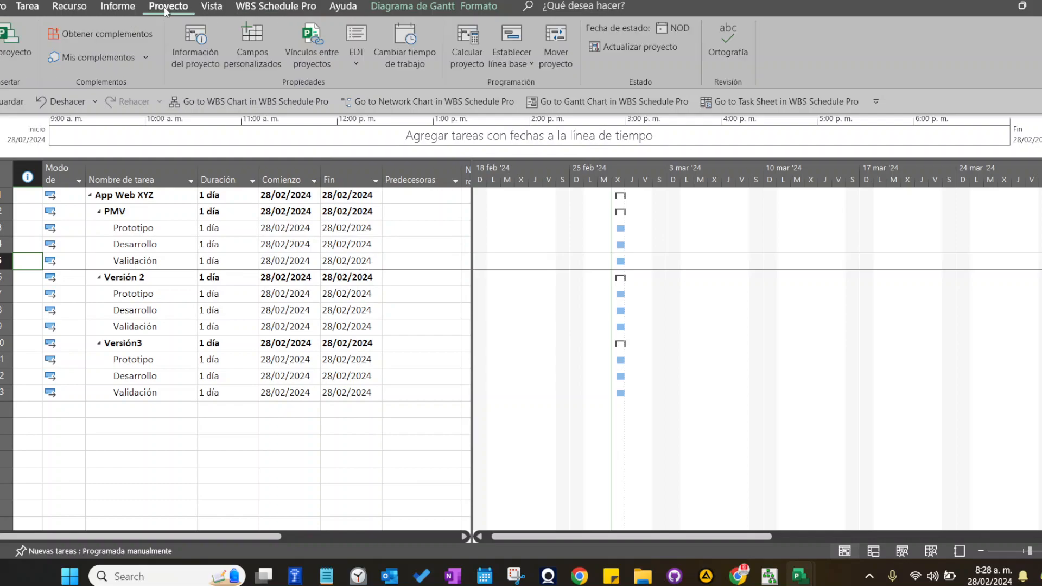
pyautogui.click(195, 43)
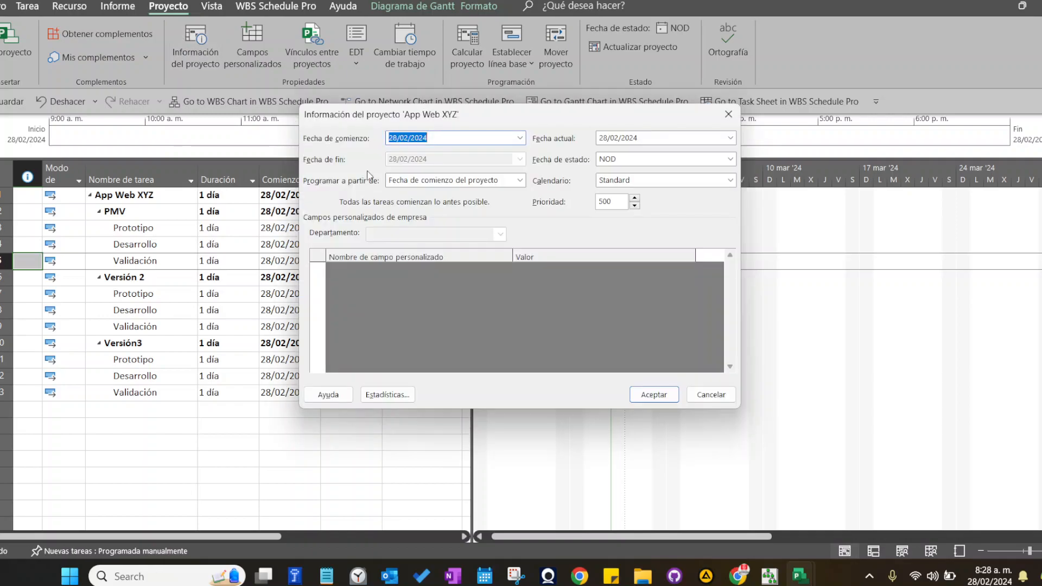
pyautogui.click(520, 139)
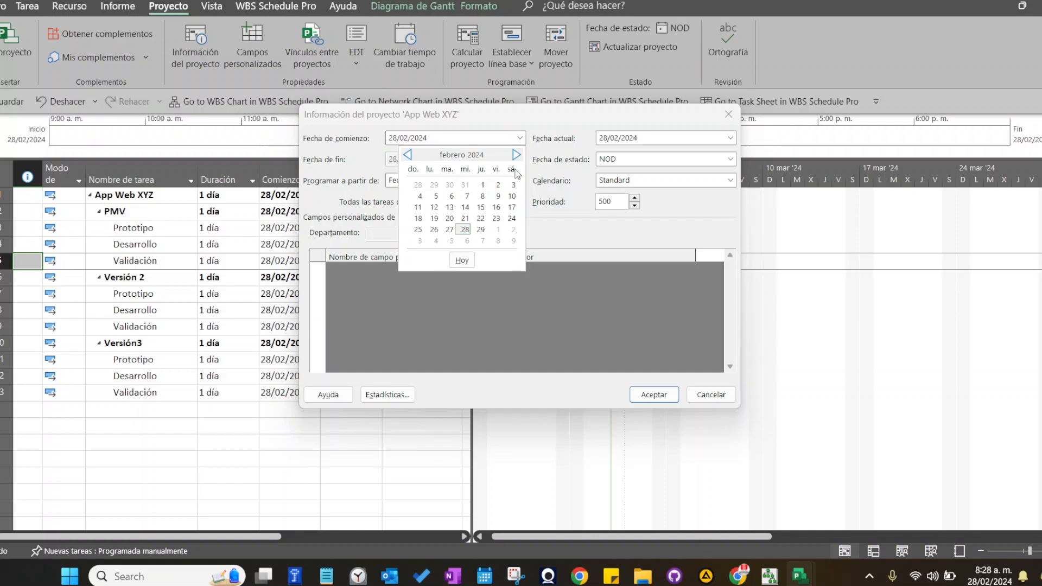
pyautogui.click(517, 155)
pyautogui.click(499, 185)
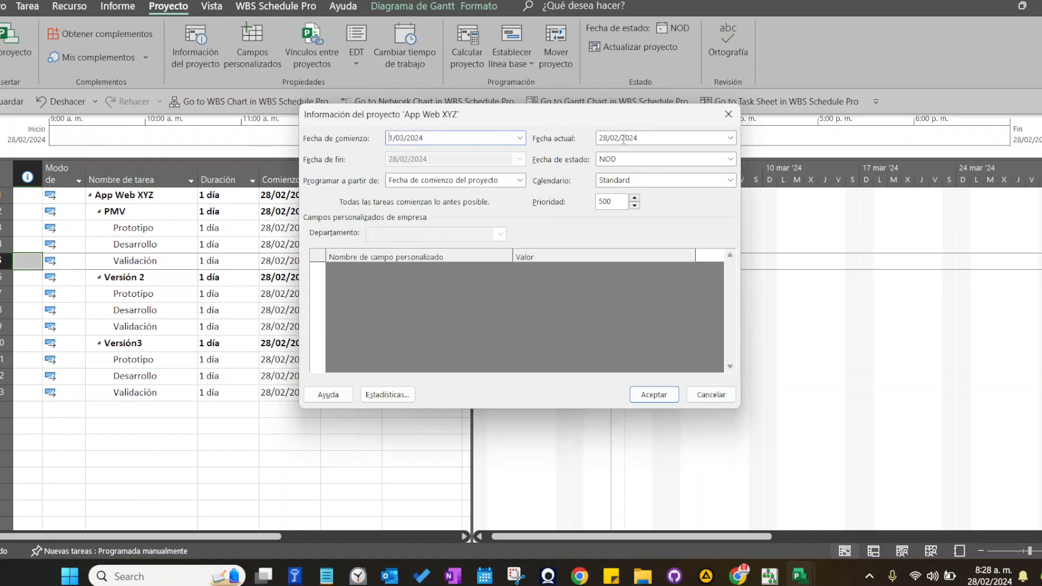
pyautogui.click(657, 396)
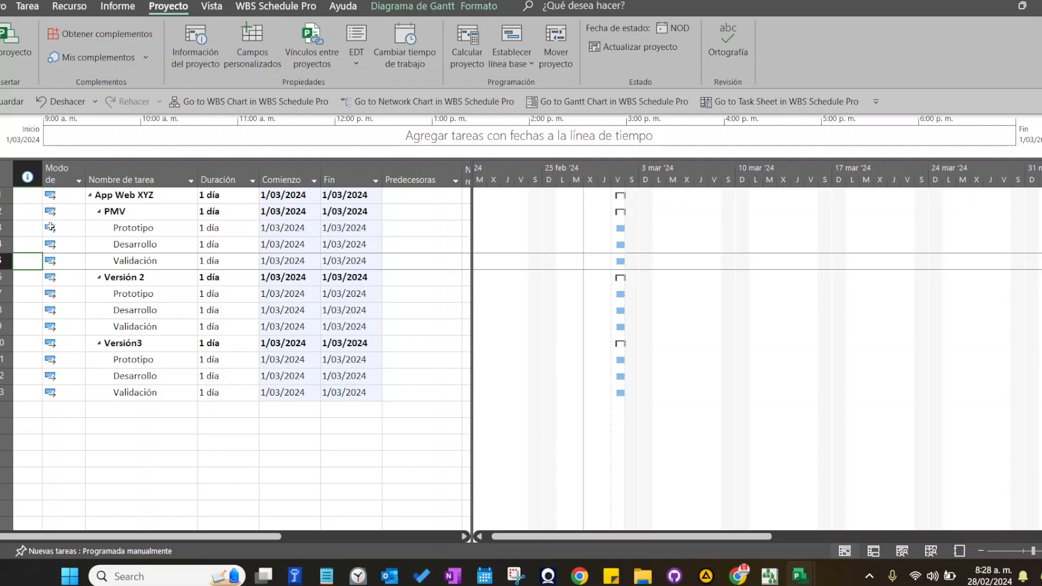
# Set the durations of PMV's subtasks to 10 days for Prototipo, 30 for Desarrollo and 8 for Validación.
pyautogui.click(245, 229)
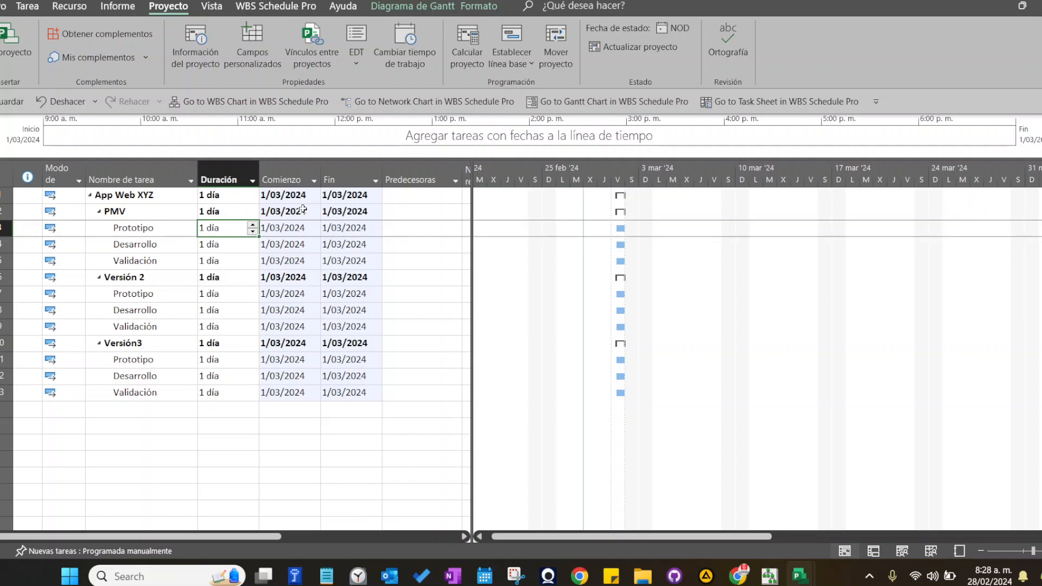
pyautogui.write('1')
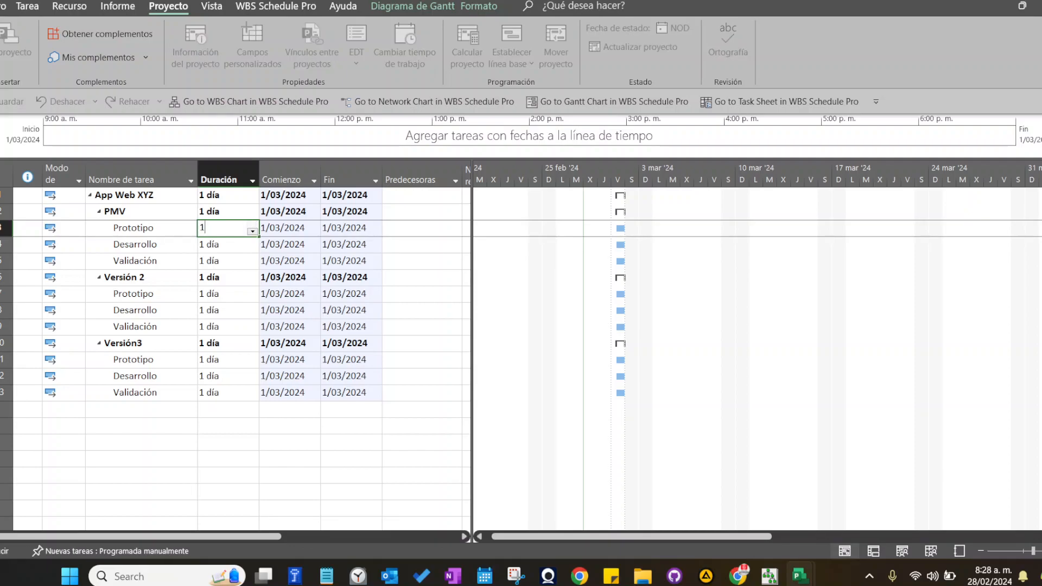
pyautogui.write('0')
pyautogui.press('Return')
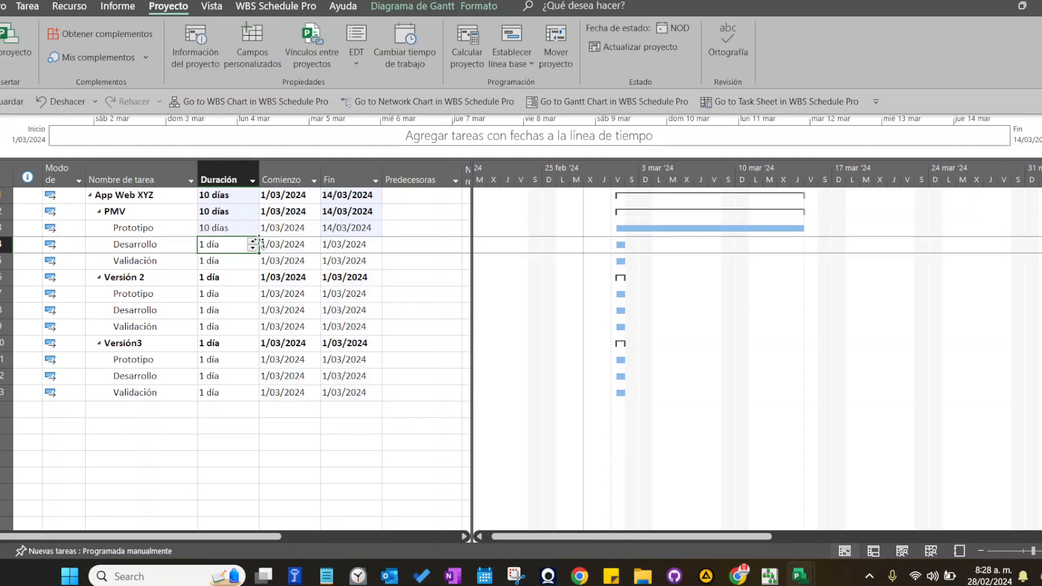
pyautogui.write('30')
pyautogui.press('Return')
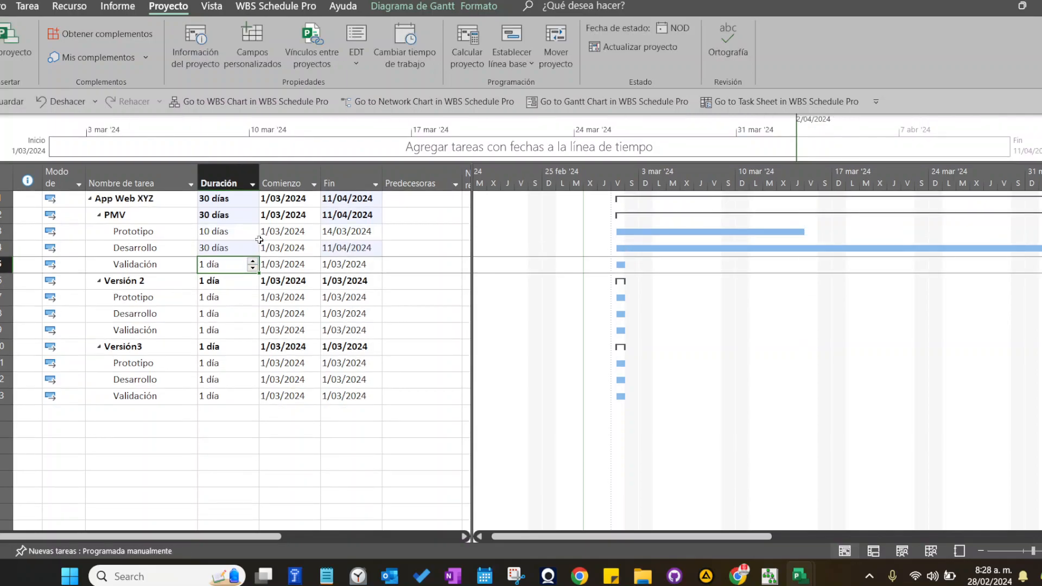
pyautogui.write('8')
pyautogui.press('Return')
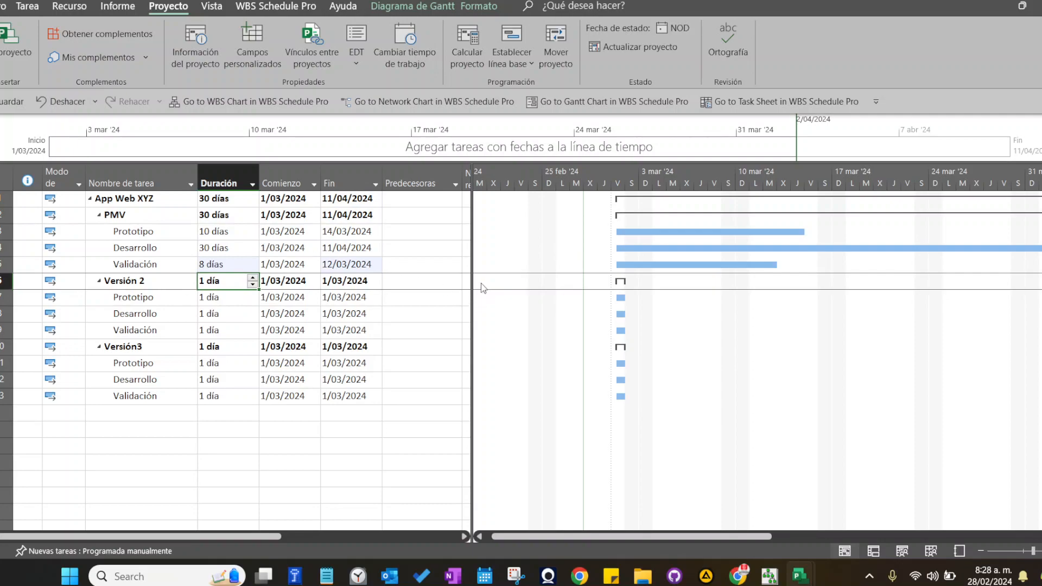
# Make task 3, PMV's Prototipo, the predecessor of both Desarrollo and Validación under PMV.
pyautogui.click(416, 252)
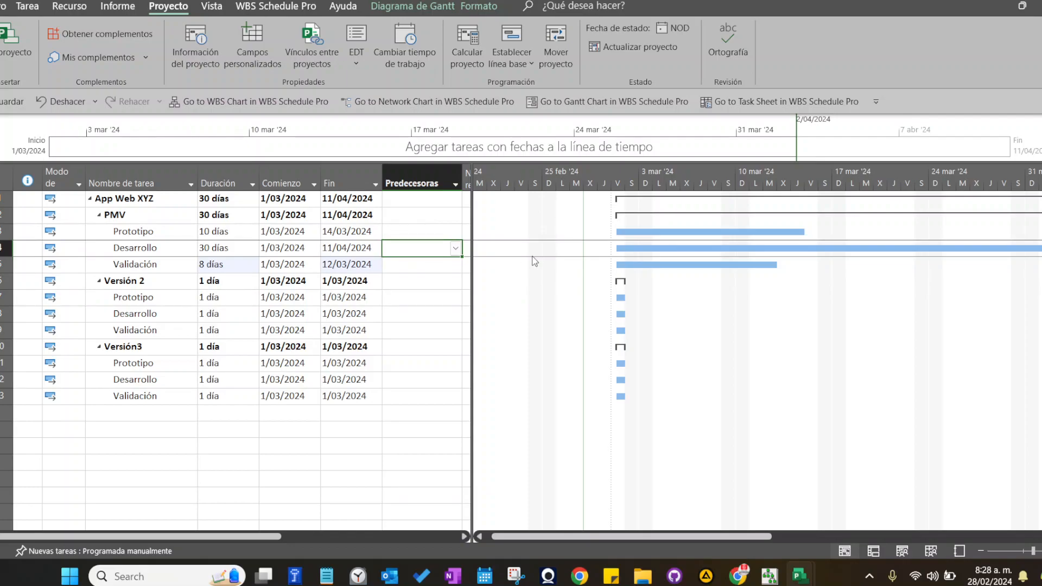
pyautogui.write('3')
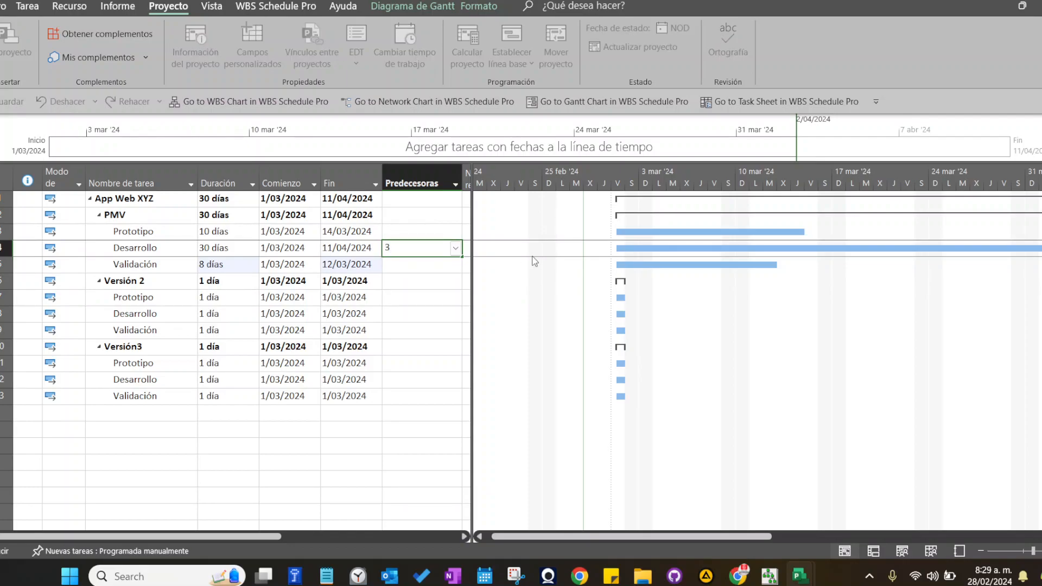
pyautogui.press('Return')
pyautogui.write('3')
pyautogui.press('Return')
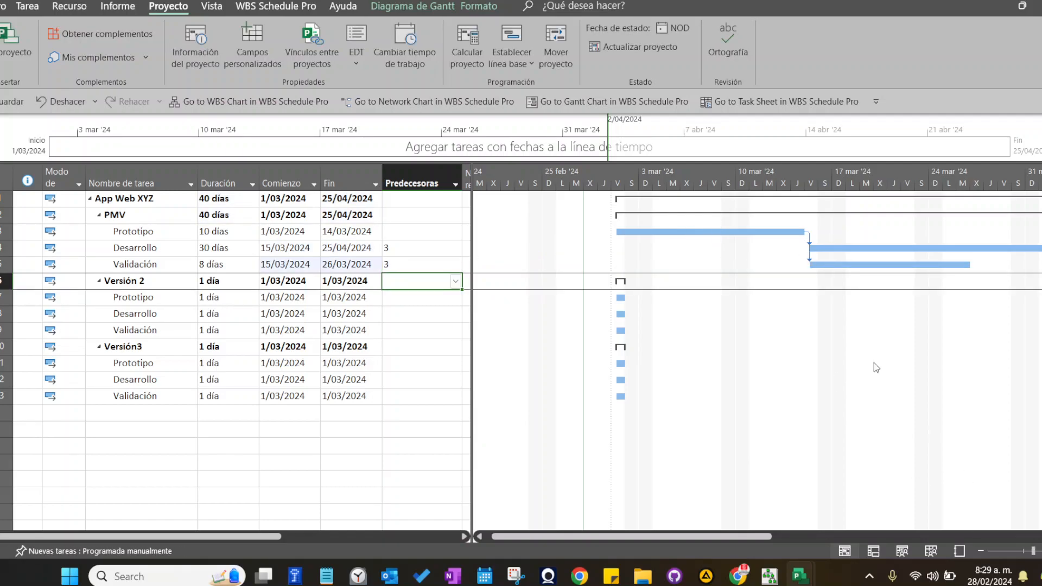
# Make task 4, PMV's Desarrollo, the predecessor of Prototipo under Versión 2.
pyautogui.moveTo(696, 539); pyautogui.dragTo(722, 543)
pyautogui.click(979, 552)
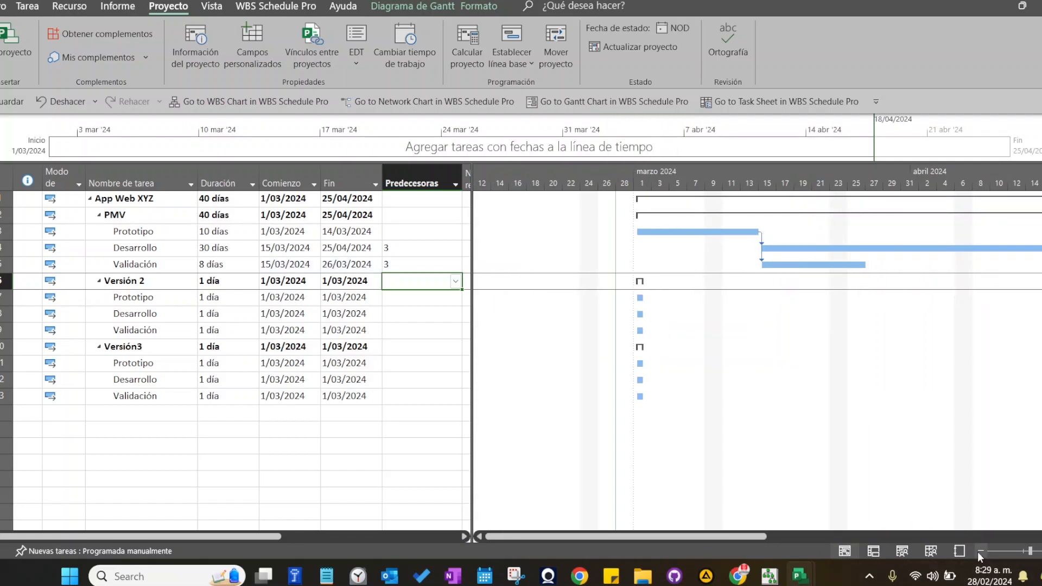
pyautogui.click(979, 552)
pyautogui.moveTo(669, 537); pyautogui.dragTo(696, 545)
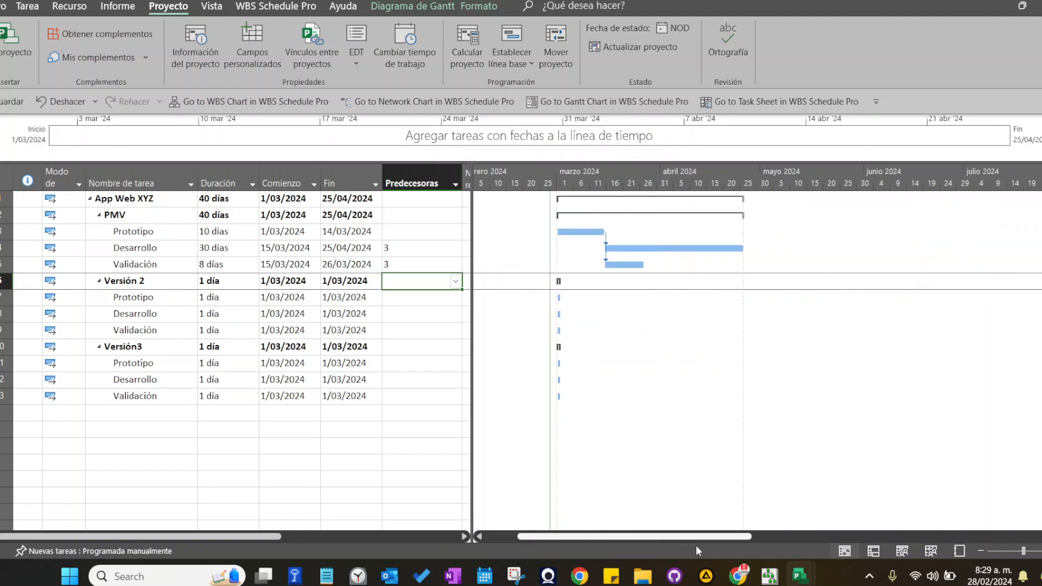
pyautogui.click(1041, 551)
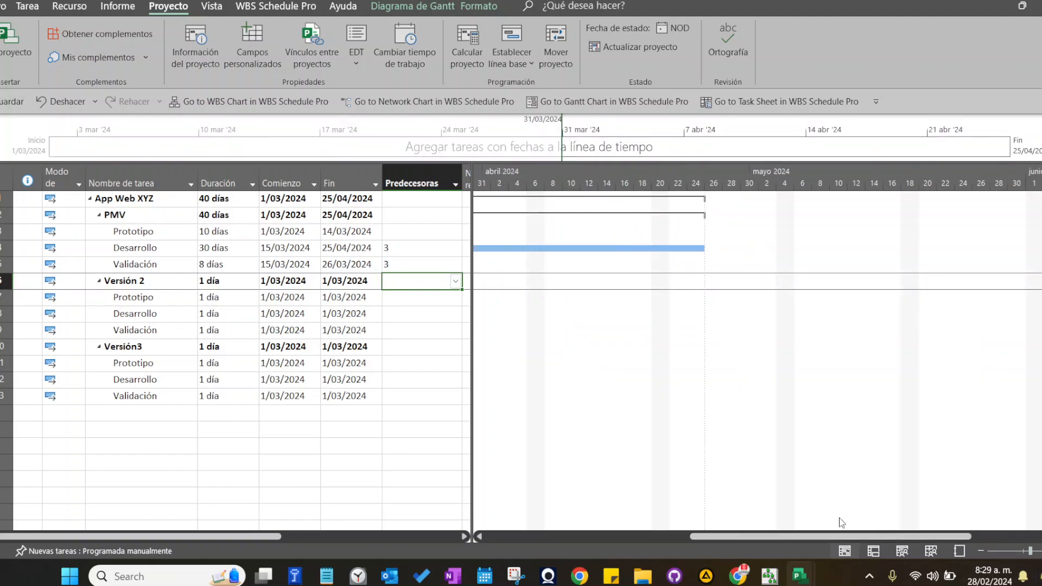
pyautogui.moveTo(845, 536)
pyautogui.mouseDown()
pyautogui.moveTo(756, 529)
pyautogui.moveTo(693, 509)
pyautogui.moveTo(677, 482)
pyautogui.mouseUp()
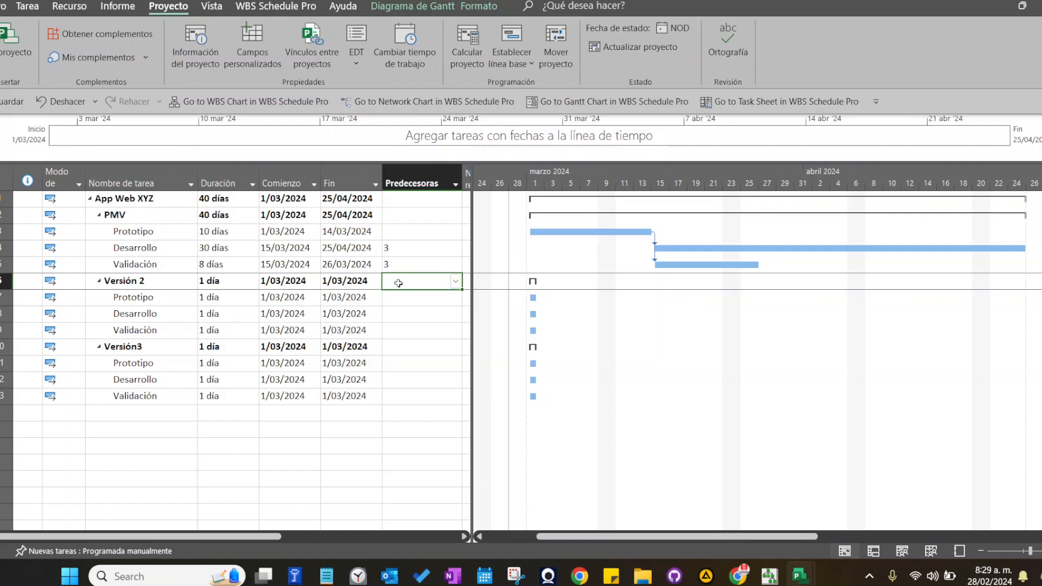
pyautogui.write('4')
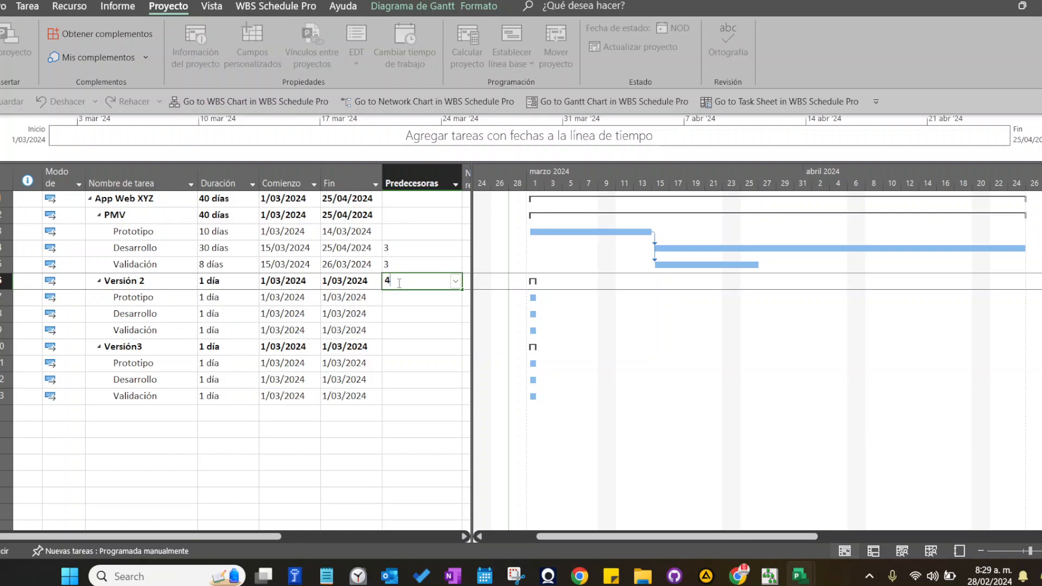
pyautogui.press('Return')
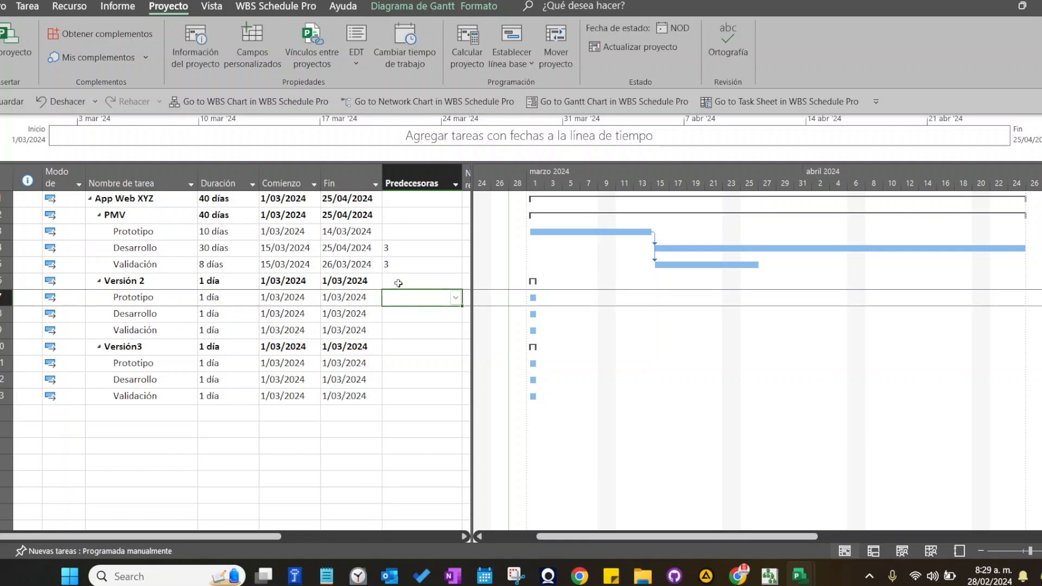
pyautogui.write('4')
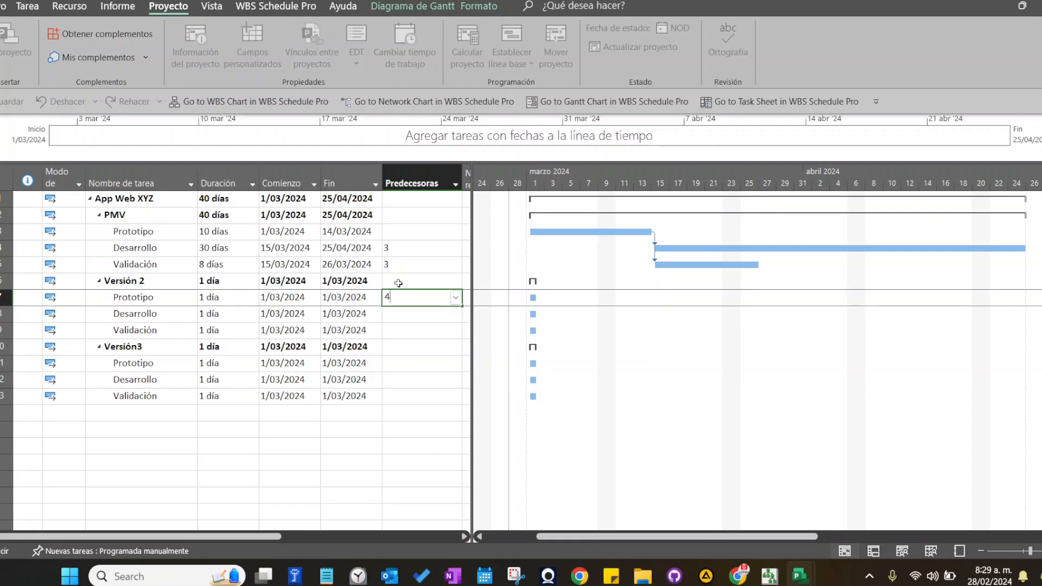
pyautogui.press('Return')
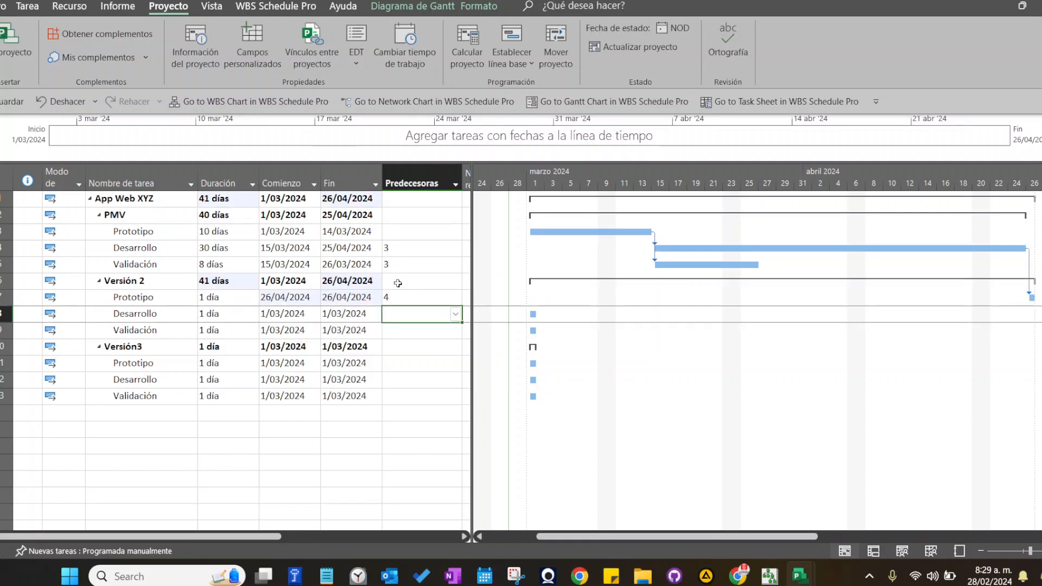
# Set the duration of Prototipo under Versión 2 to 15 days.
pyautogui.click(216, 298)
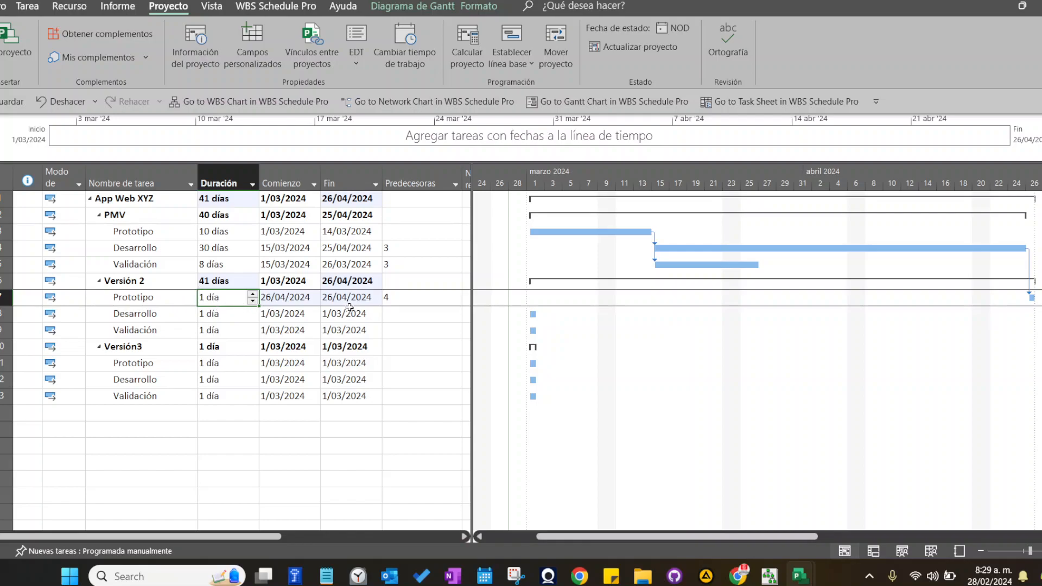
pyautogui.write('15')
pyautogui.press('Return')
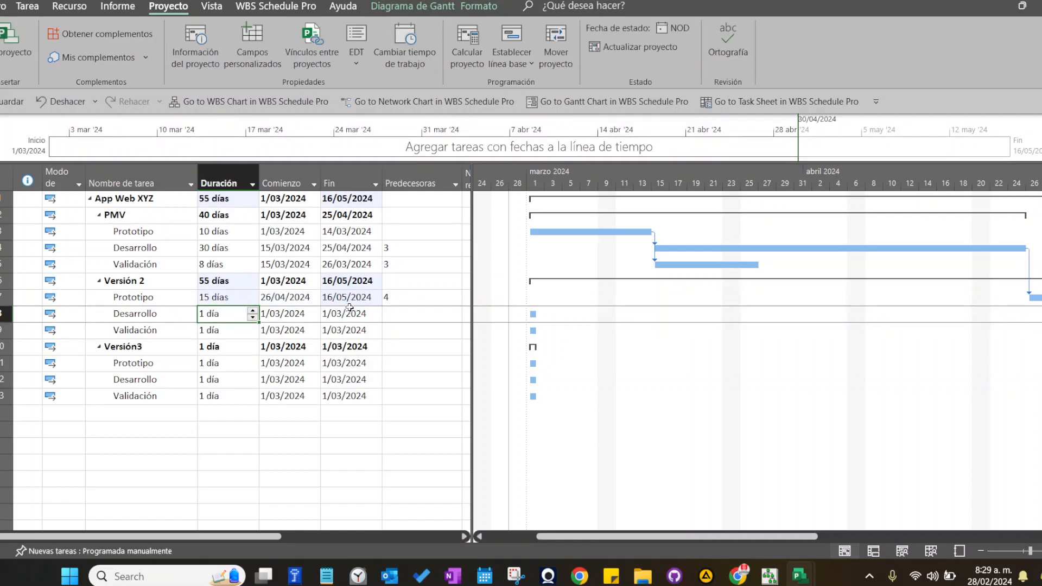
# Set the durations of Versión 2's remaining subtasks to 40 days for Desarrollo and 15 days for Validación.
pyautogui.write('40')
pyautogui.press('Return')
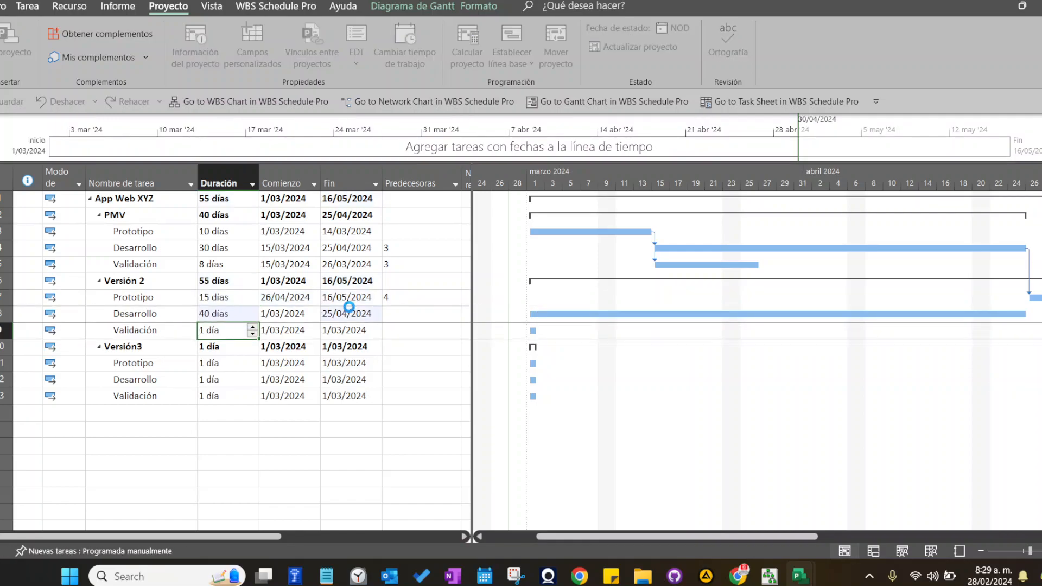
pyautogui.write('15')
pyautogui.press('Return')
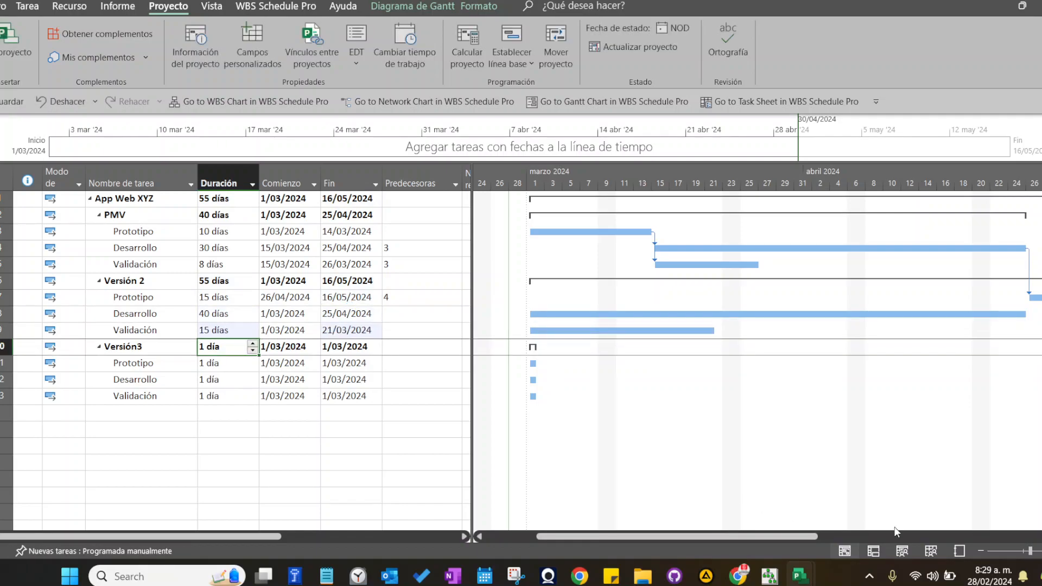
# Set the durations of Versión3's subtasks to 12 days for Prototipo, 35 for Desarrollo and 12 for Validación.
pyautogui.click(980, 551)
pyautogui.moveTo(714, 538); pyautogui.dragTo(743, 546)
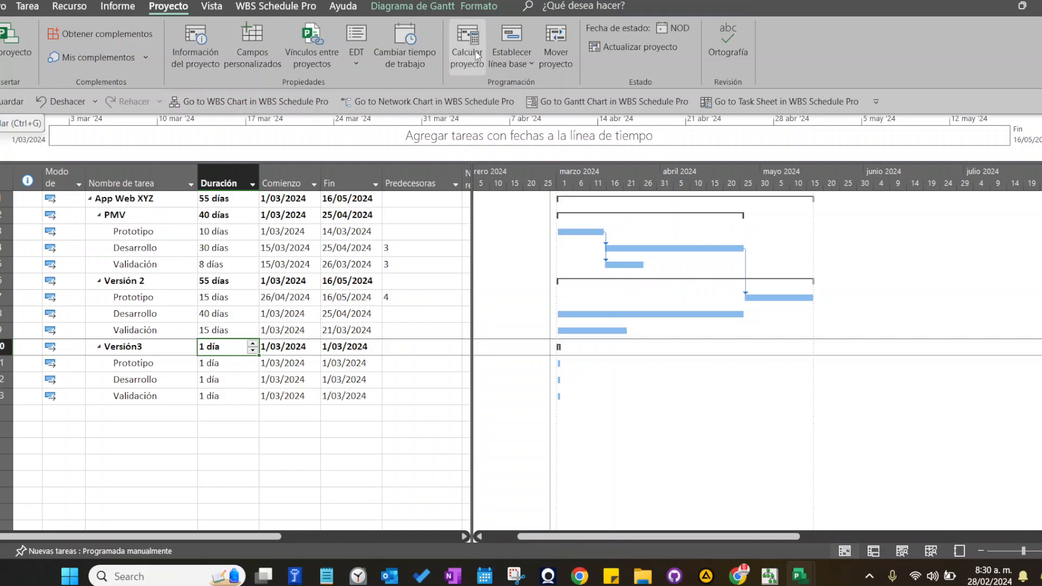
pyautogui.moveTo(471, 317); pyautogui.dragTo(465, 317)
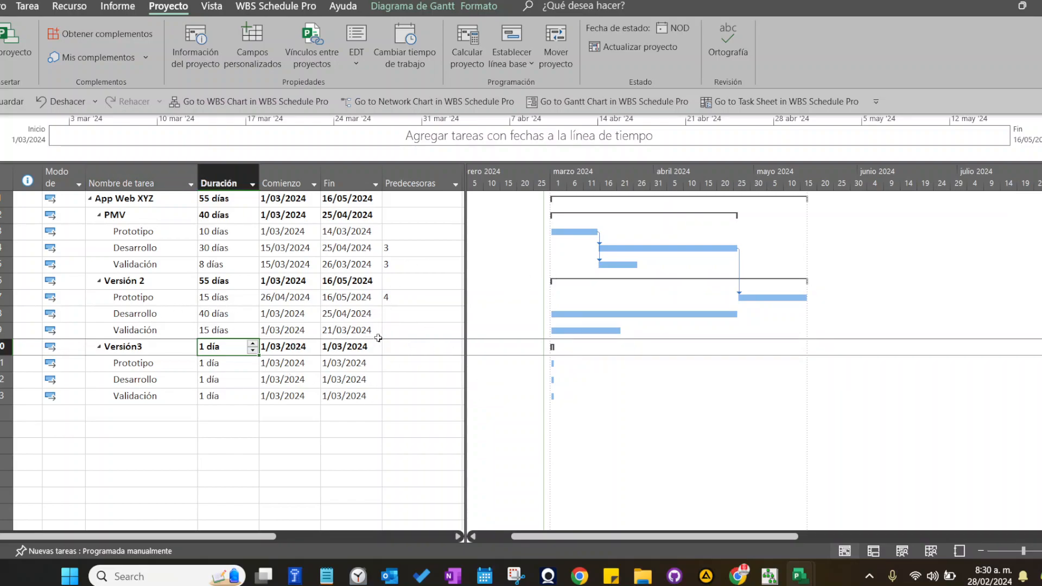
pyautogui.click(407, 363)
pyautogui.moveTo(463, 320); pyautogui.dragTo(477, 320)
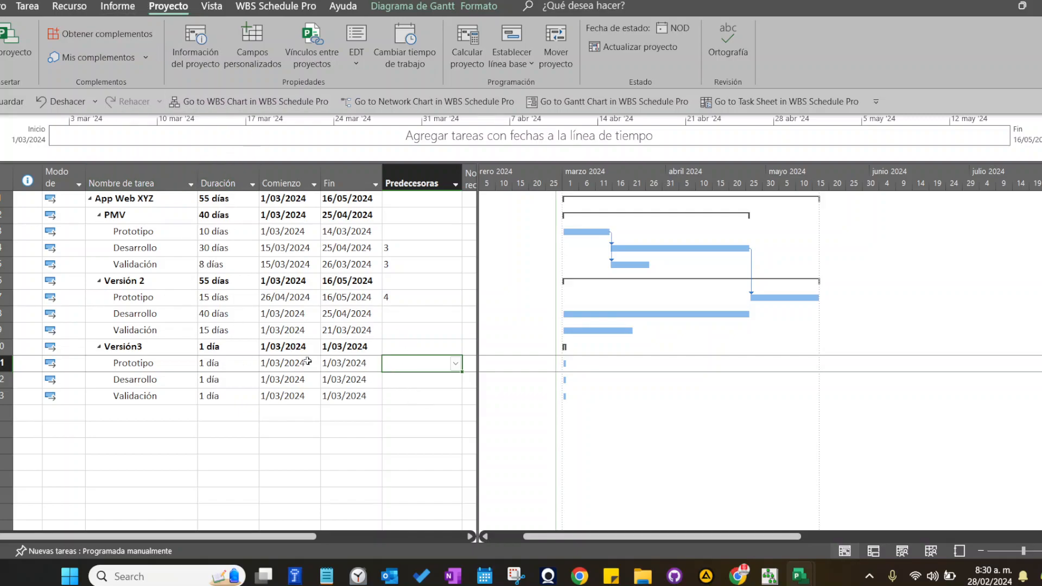
pyautogui.press('Left')
pyautogui.press('Left')
pyautogui.press('Left')
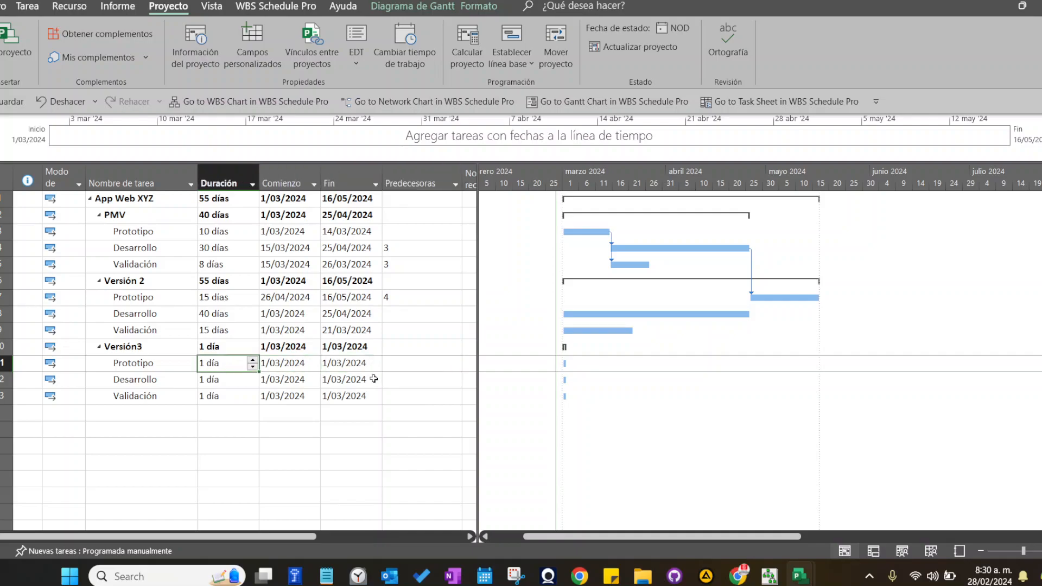
pyautogui.write('12')
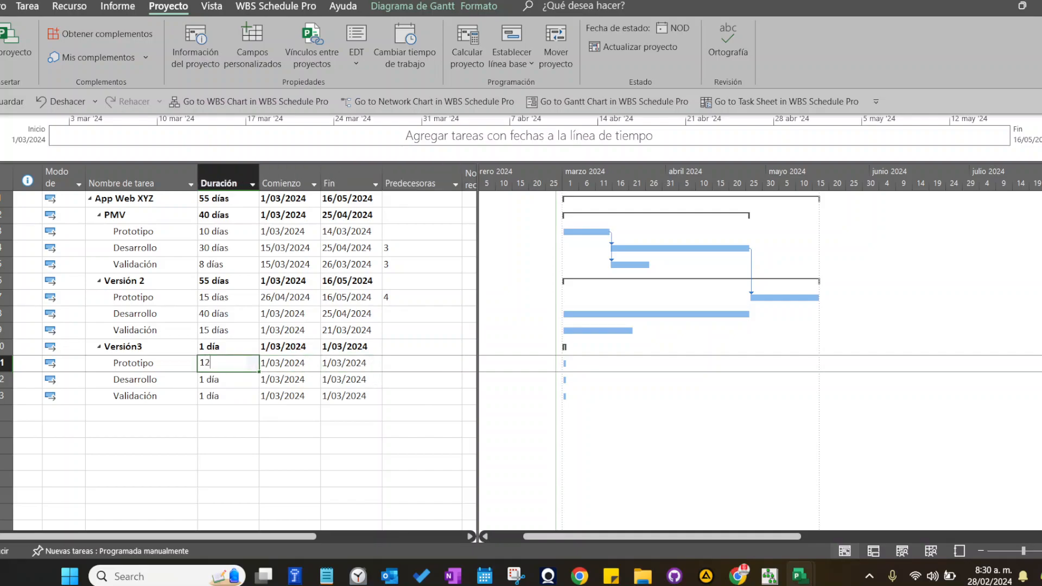
pyautogui.press('Return')
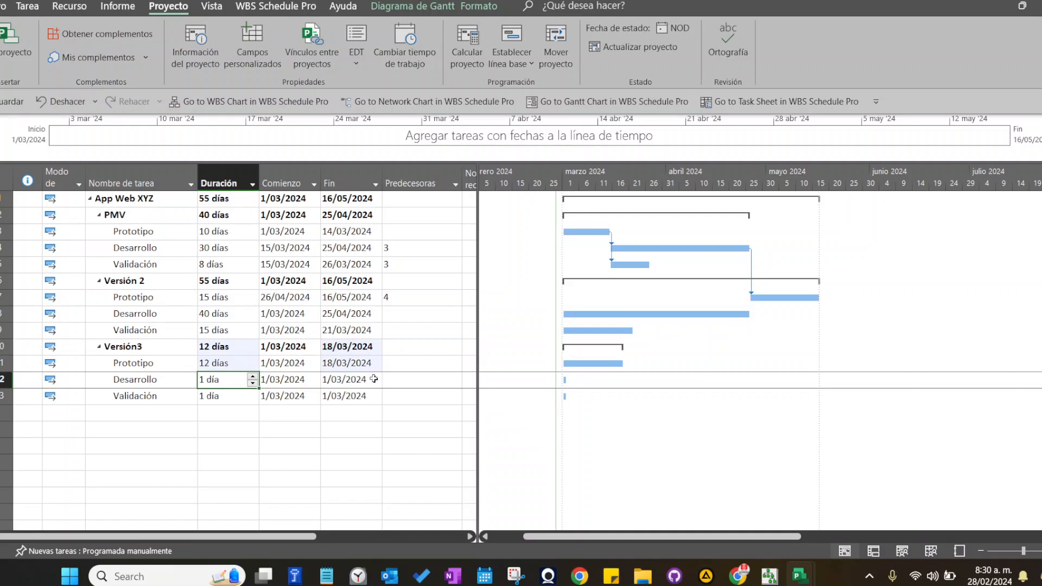
pyautogui.write('35')
pyautogui.press('Return')
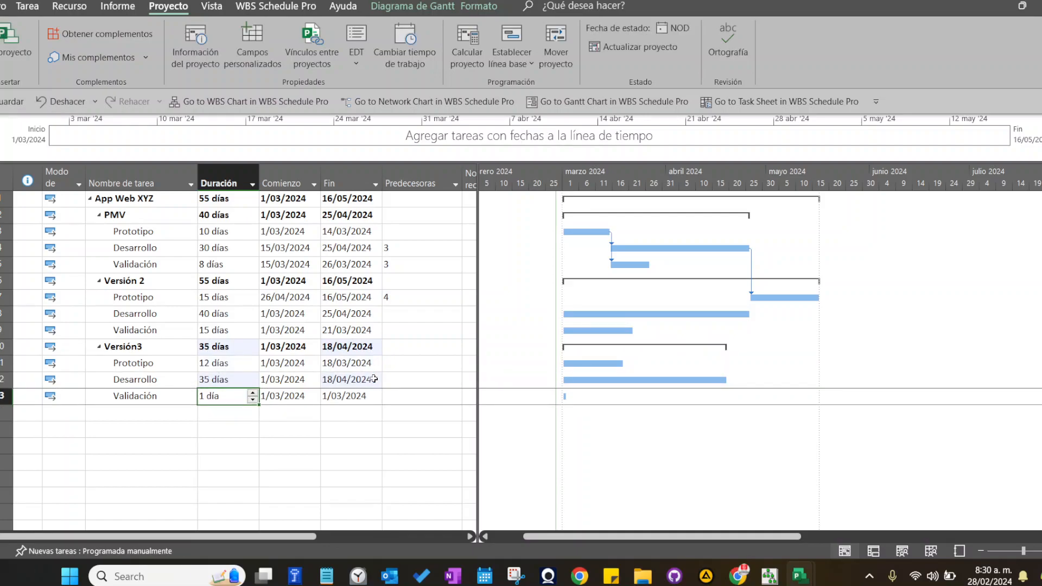
pyautogui.write('12')
pyautogui.press('Return')
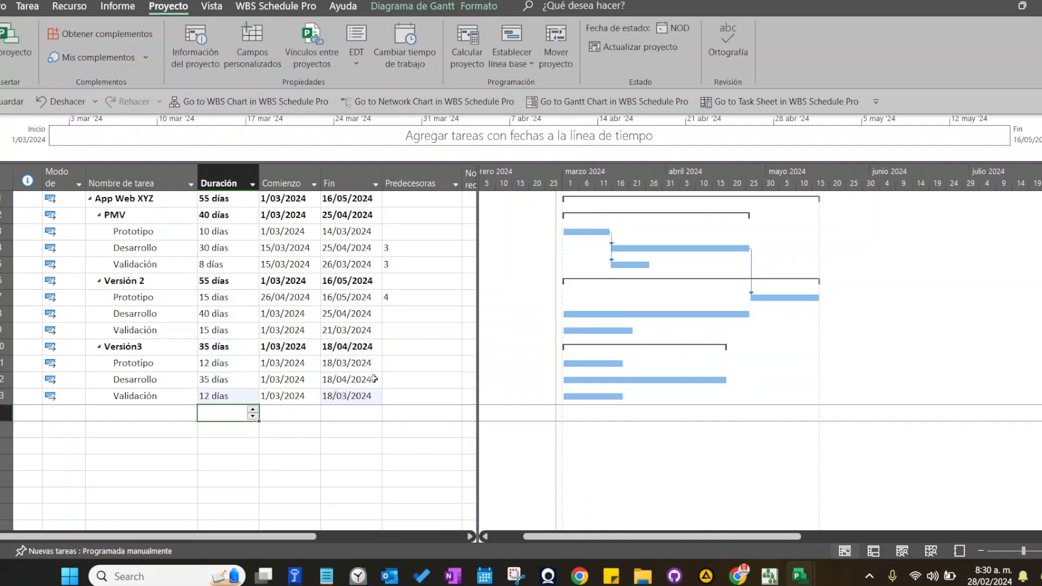
# Make task 7, Versión 2's Prototipo, the predecessor of both Desarrollo and Validación under Versión 2.
pyautogui.click(442, 362)
pyautogui.press('Up')
pyautogui.press('Up')
pyautogui.press('Up')
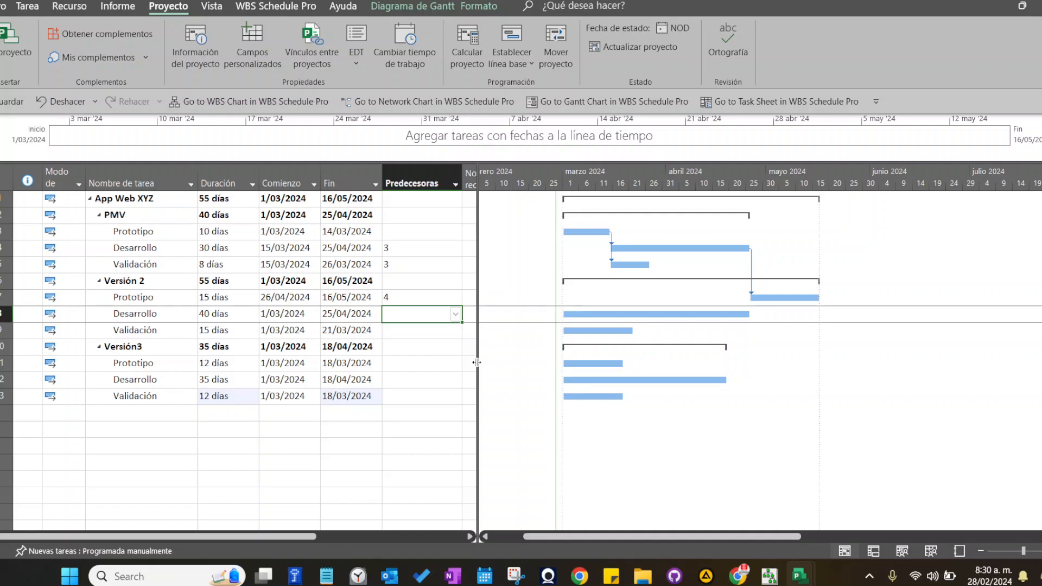
pyautogui.write('7')
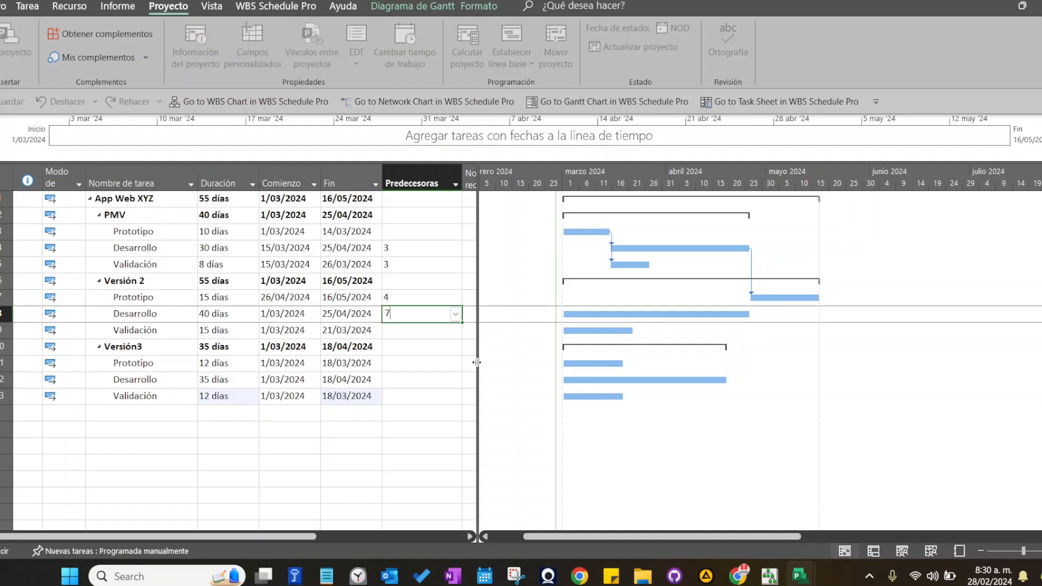
pyautogui.press('Return')
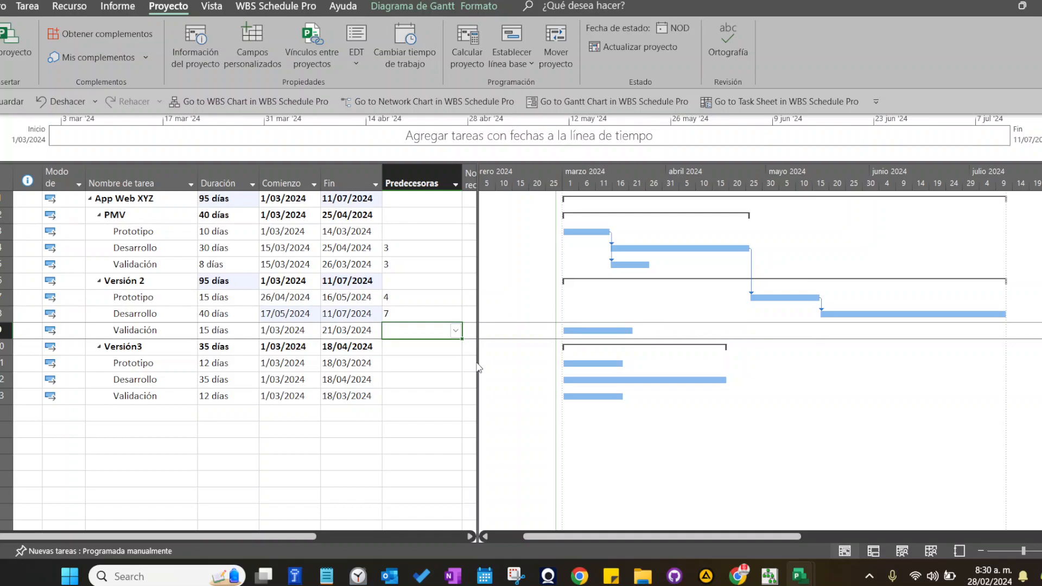
pyautogui.write('7')
pyautogui.press('Return')
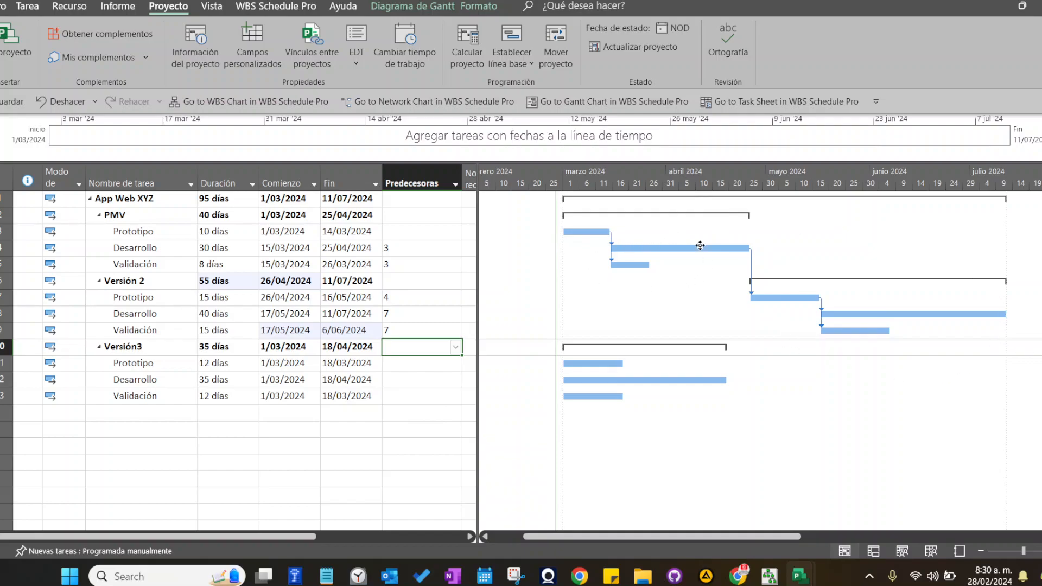
# Under Versión3, make task 8 the predecessor of Prototipo and task 11 the predecessor of Desarrollo.
pyautogui.click(402, 368)
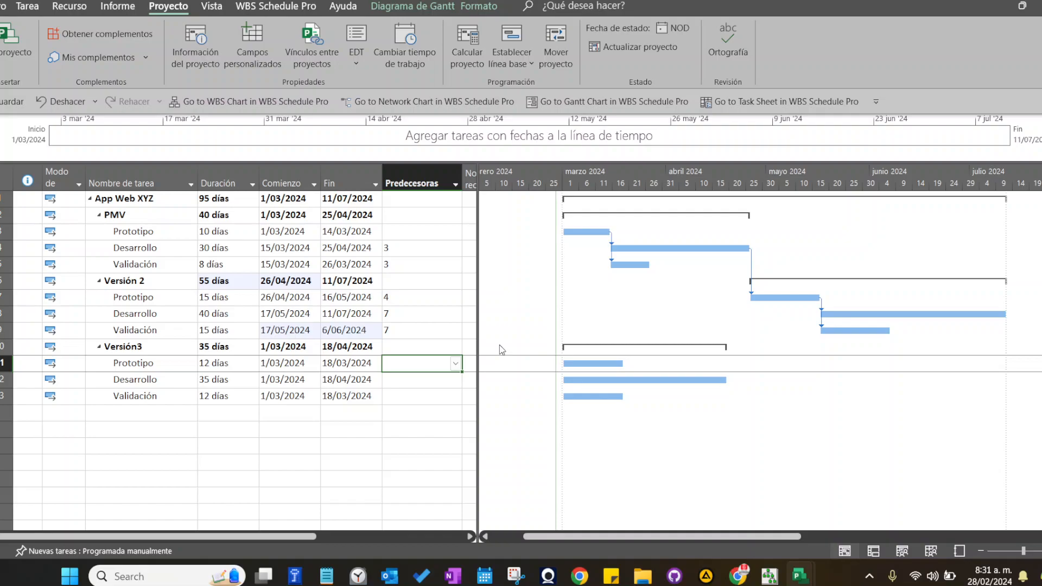
pyautogui.write('8')
pyautogui.press('Return')
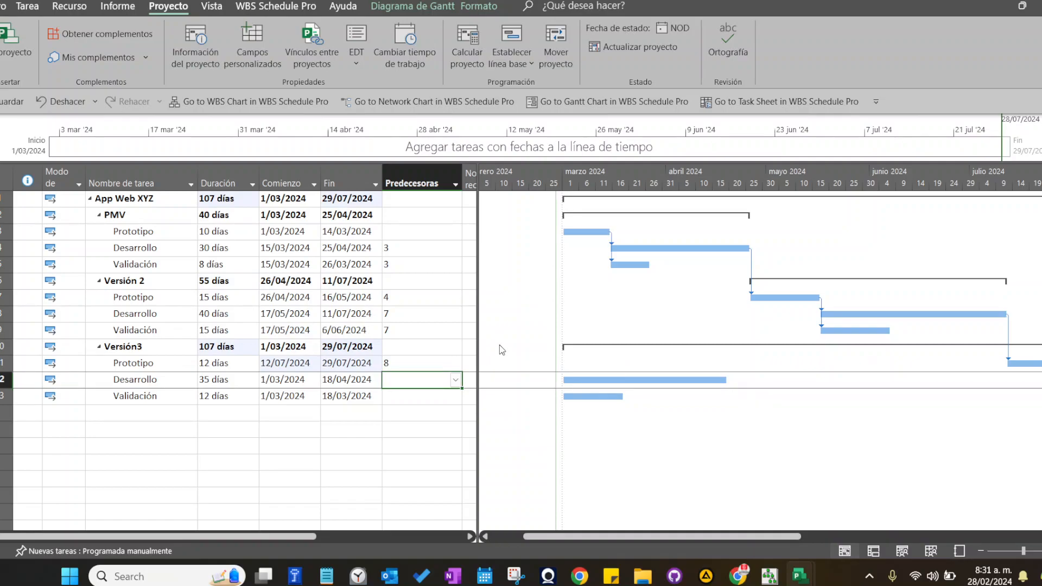
pyautogui.write('11')
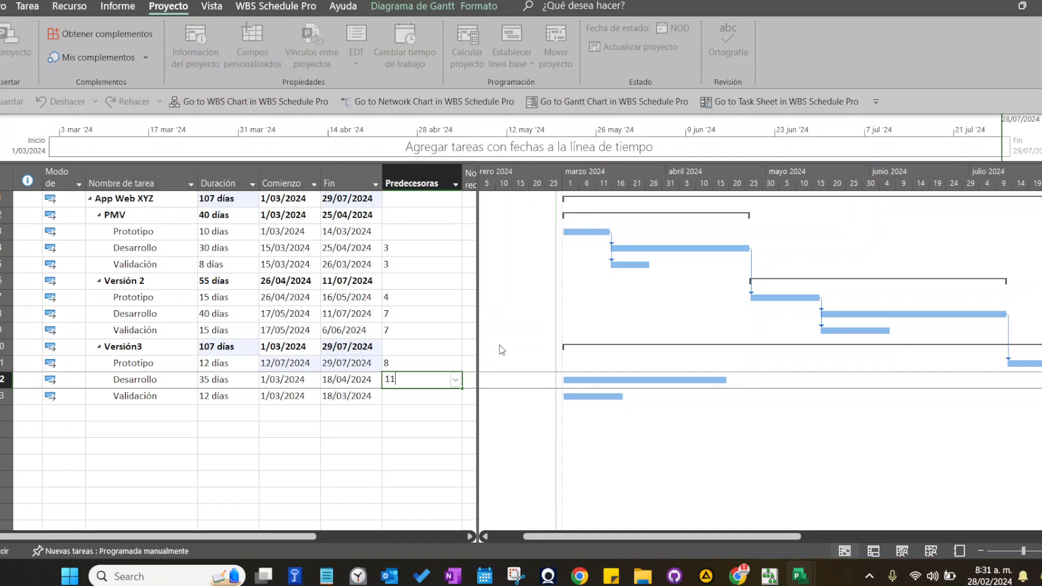
pyautogui.press('Return')
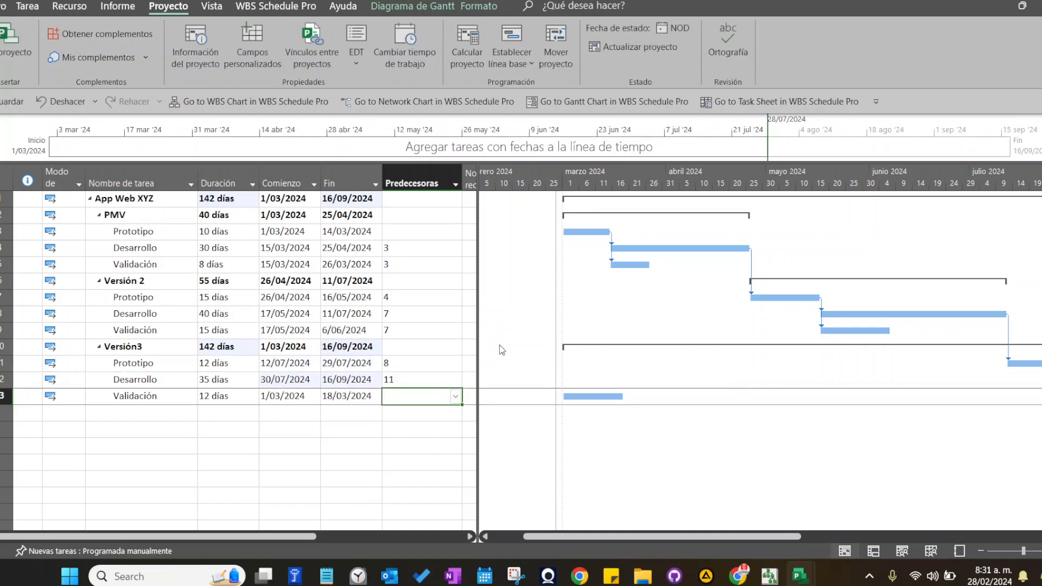
pyautogui.write('12')
pyautogui.press('BackSpace')
pyautogui.write('4')
pyautogui.press('Return')
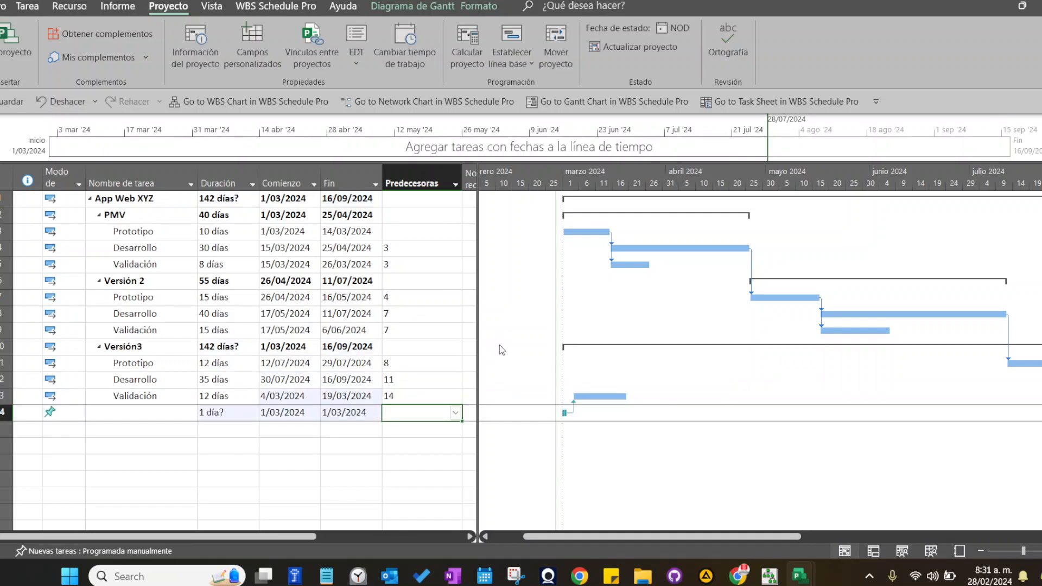
# Make task 11 the predecessor of Validación under Versión3 and delete the unnamed task in row 14.
pyautogui.press('Up')
pyautogui.write('11')
pyautogui.press('Return')
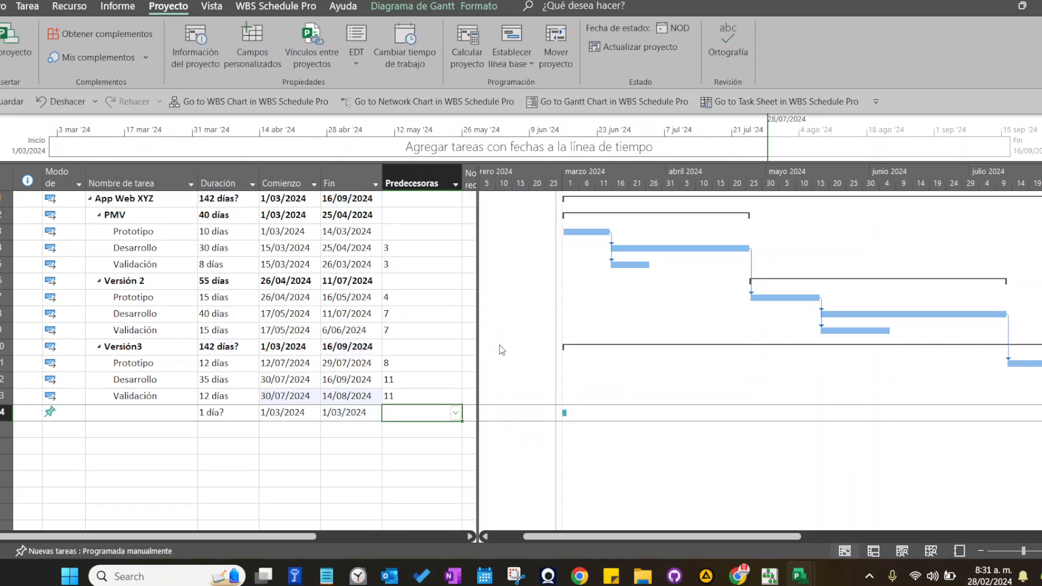
pyautogui.click(4, 413)
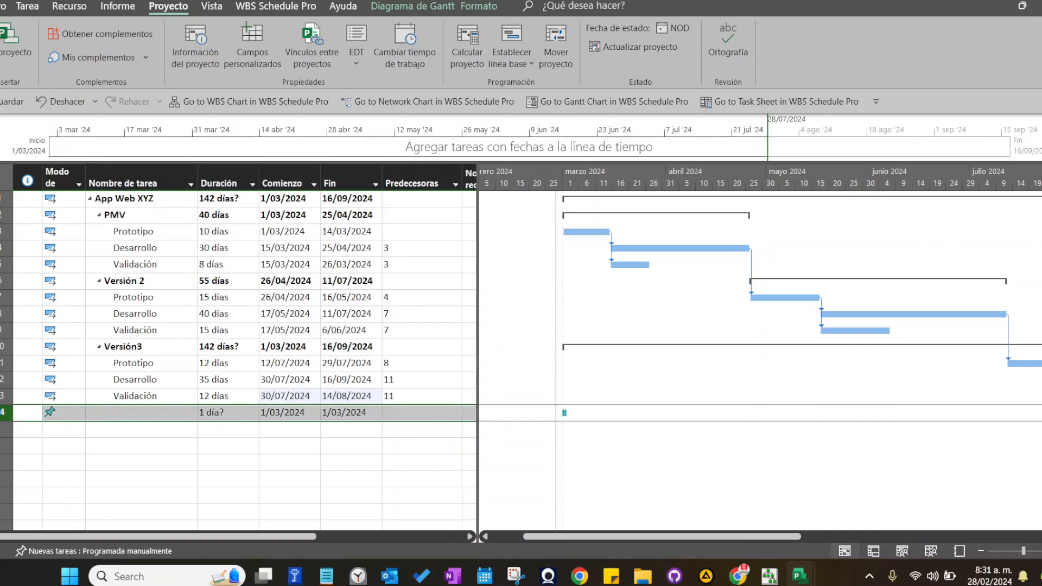
pyautogui.press('Delete')
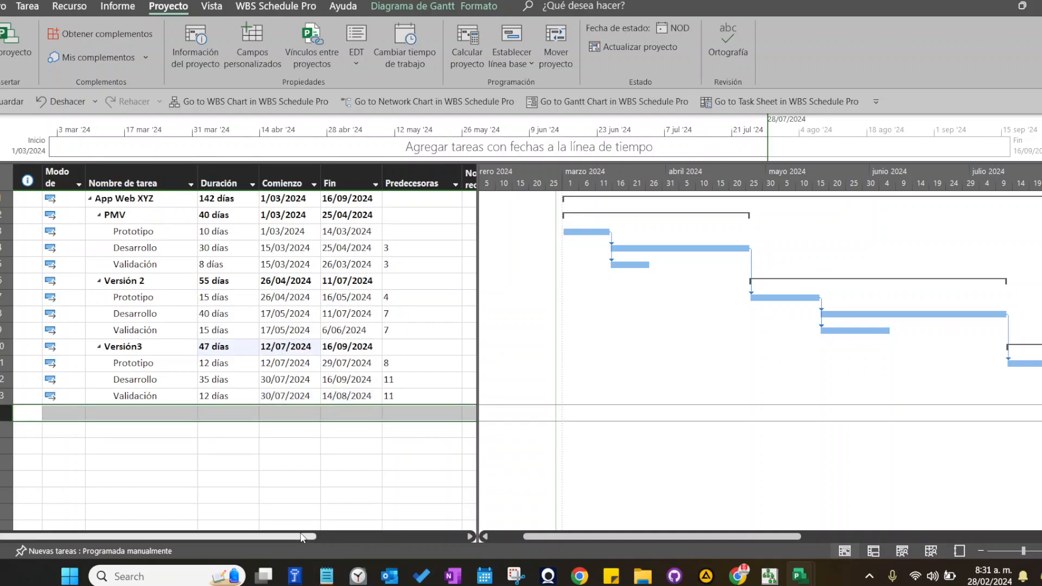
# Save the App Web XYZ project file.
pyautogui.click(981, 552)
pyautogui.moveTo(715, 536); pyautogui.dragTo(772, 542)
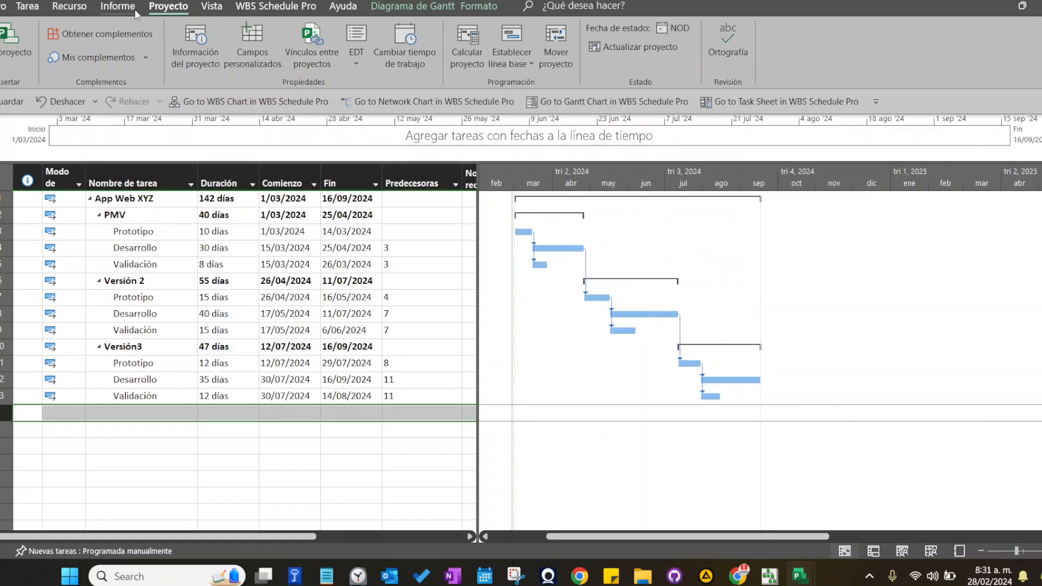
pyautogui.click(49, 196)
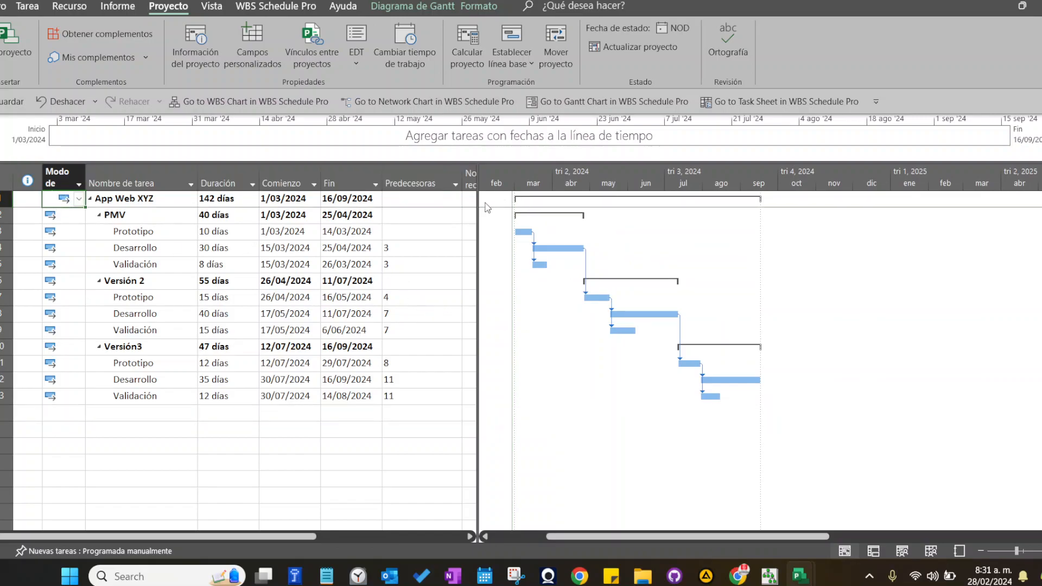
pyautogui.moveTo(477, 213); pyautogui.dragTo(415, 218)
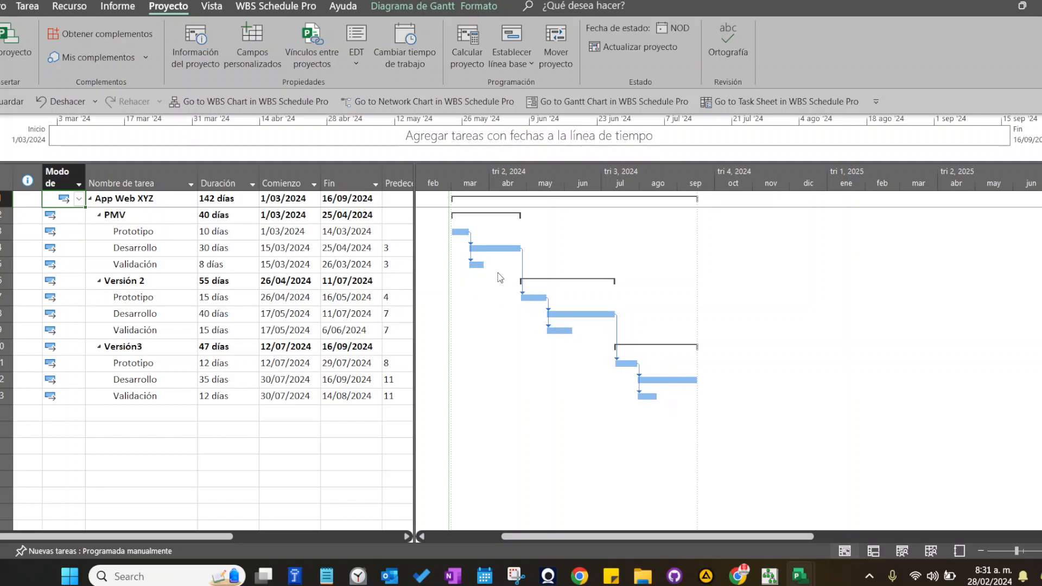
pyautogui.moveTo(415, 239); pyautogui.dragTo(443, 239)
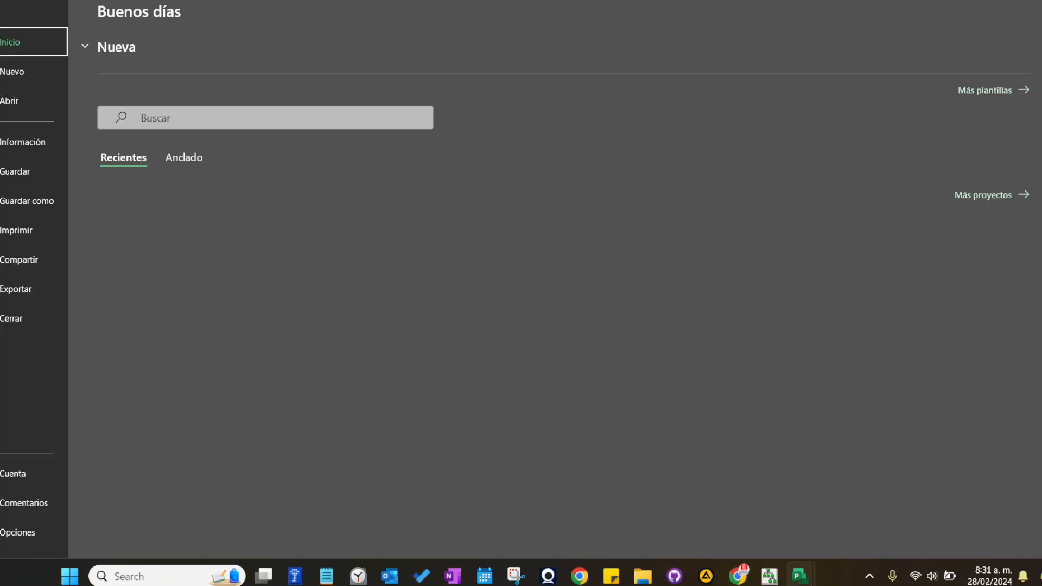
pyautogui.click(2, 11)
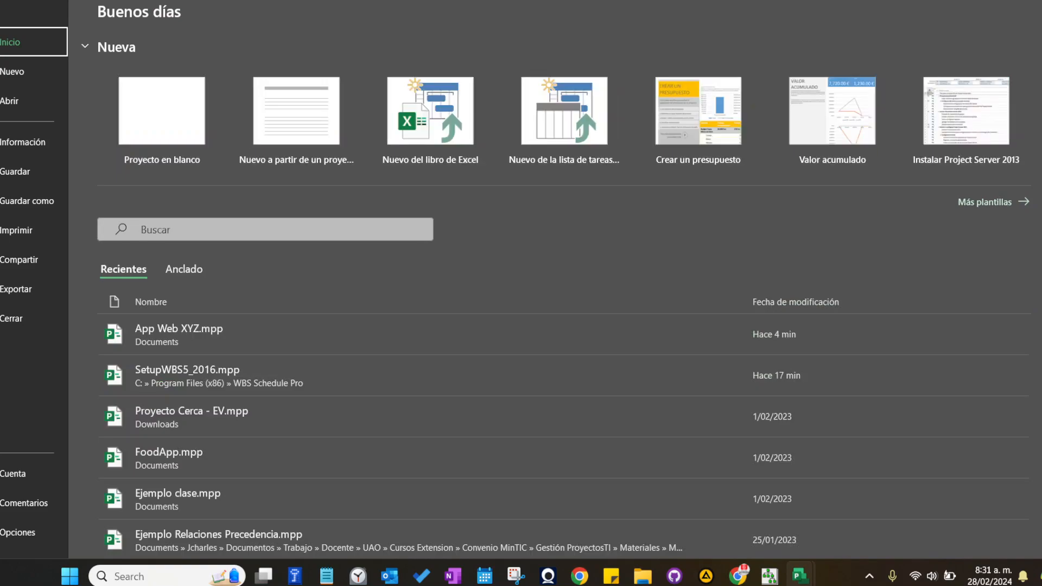
pyautogui.click(33, 175)
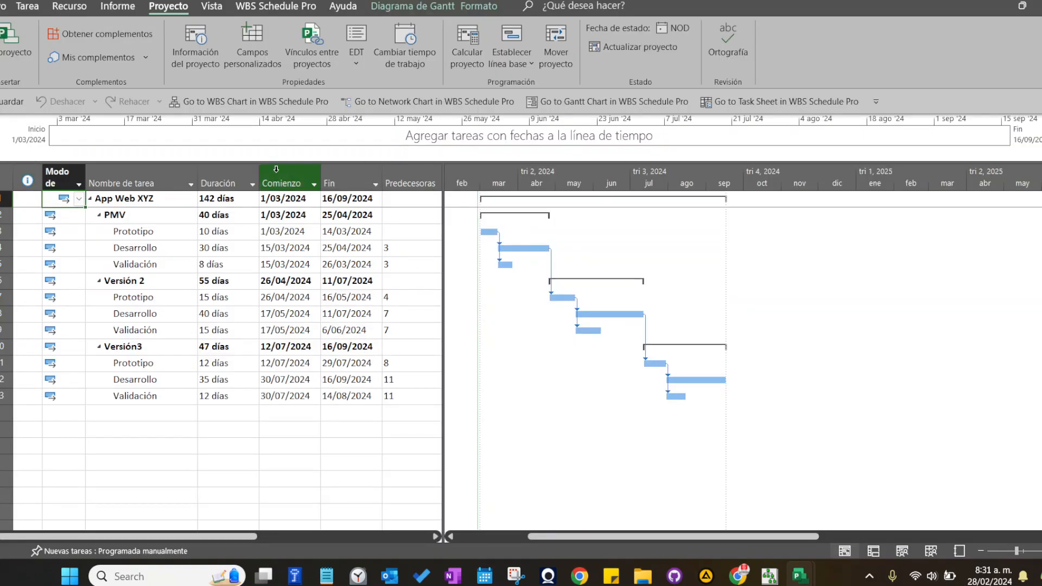
# Mark the Validación task under PMV as a milestone in its advanced task information.
pyautogui.moveTo(152, 161); pyautogui.dragTo(407, 201)
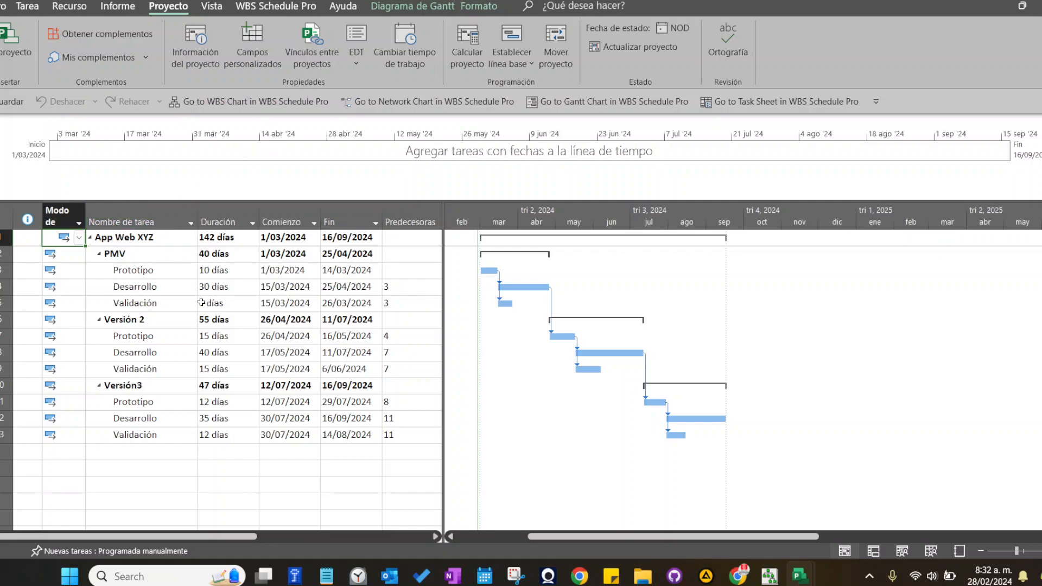
pyautogui.click(153, 255)
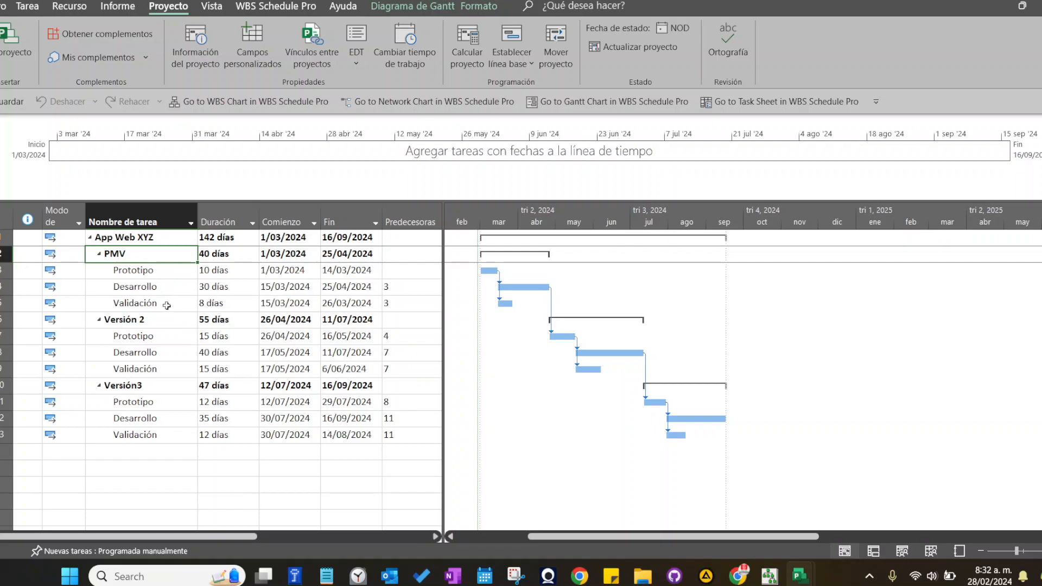
pyautogui.click(167, 306)
pyautogui.doubleClick(166, 306)
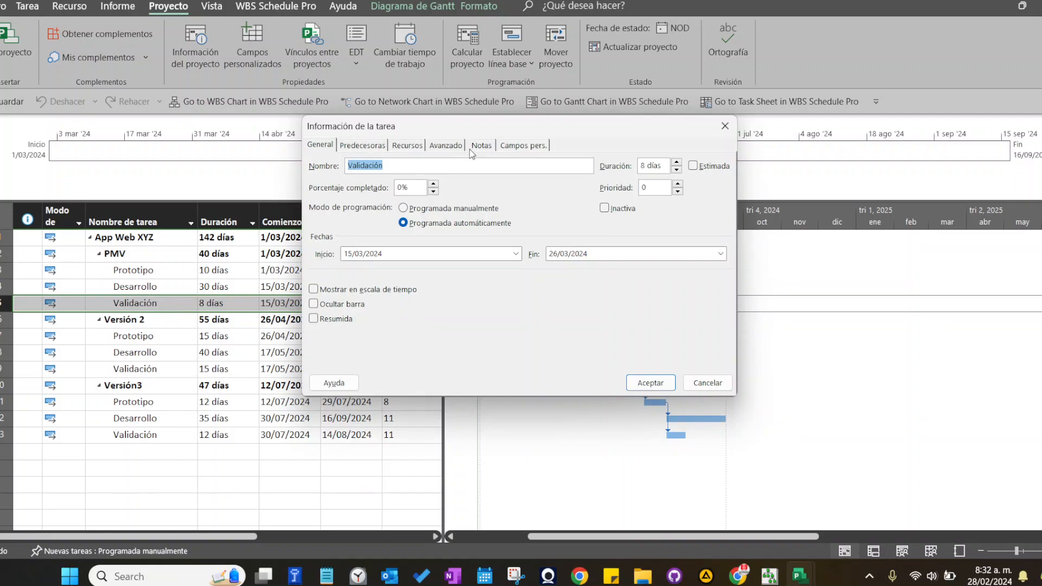
pyautogui.click(458, 145)
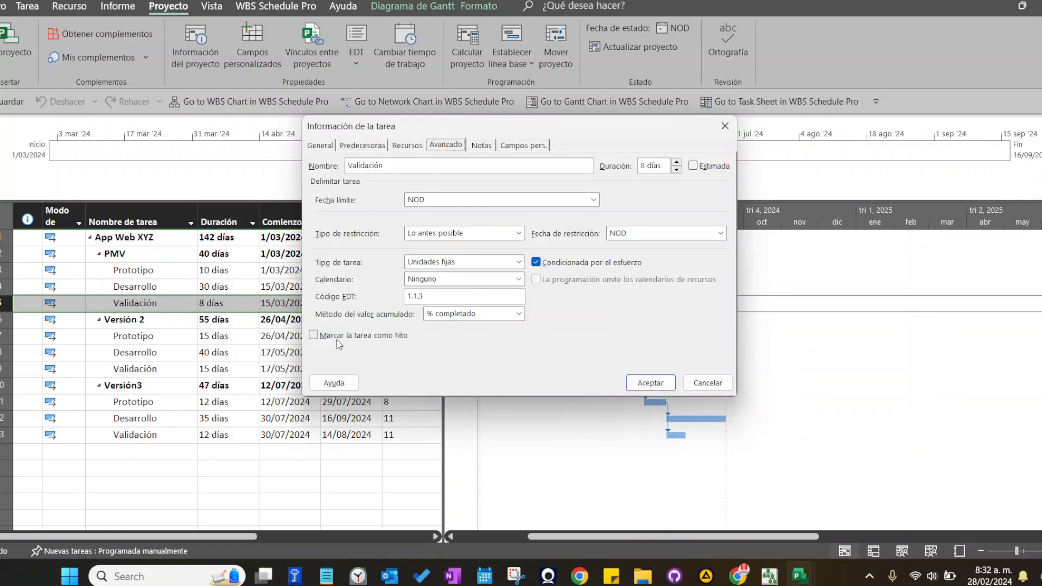
pyautogui.click(336, 336)
pyautogui.click(651, 383)
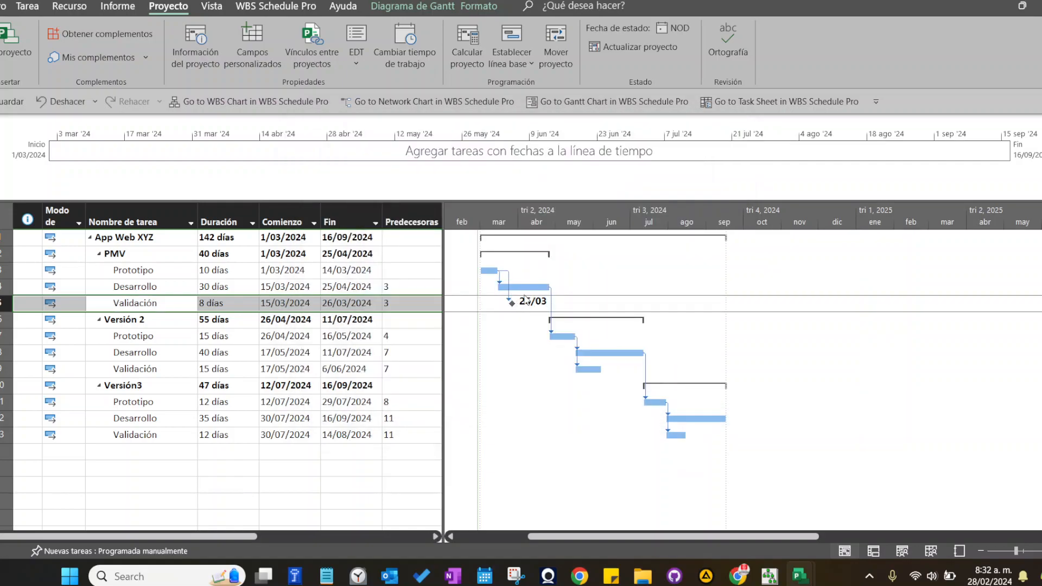
# Mark the Validación task under Versión 2 as a milestone in its advanced task information.
pyautogui.click(168, 369)
pyautogui.rightClick(169, 369)
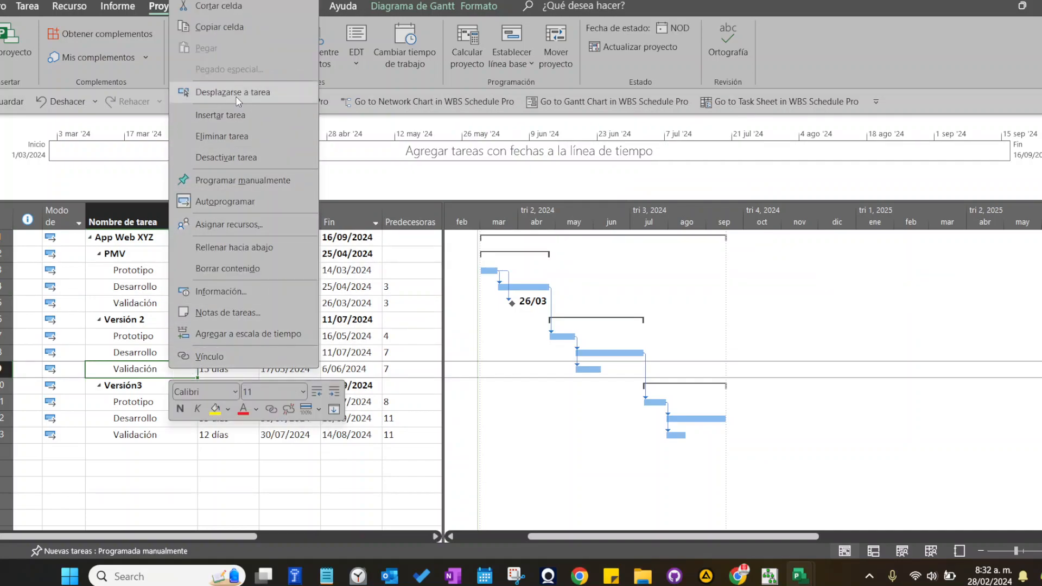
pyautogui.click(151, 376)
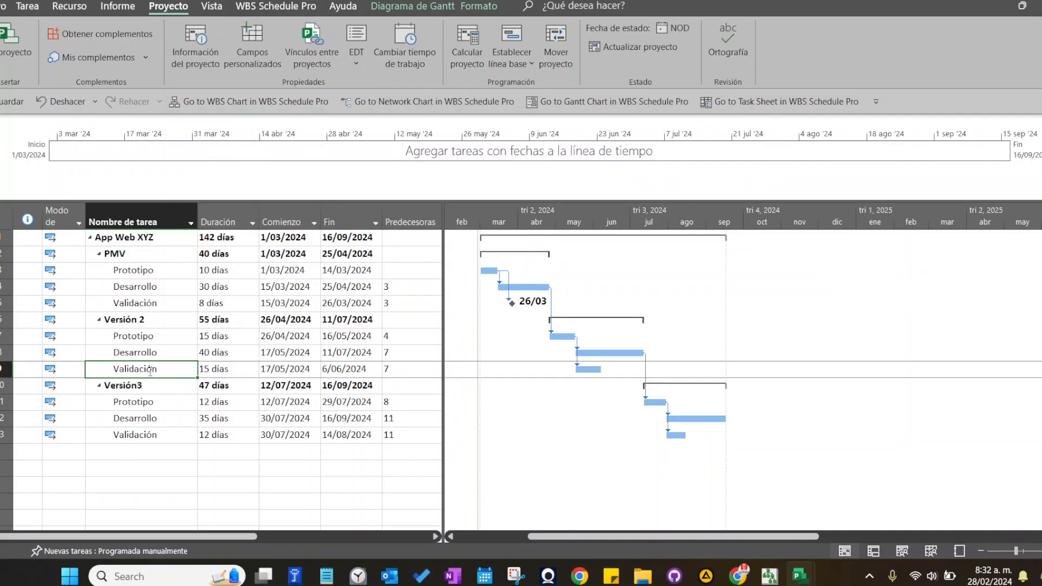
pyautogui.click(167, 378)
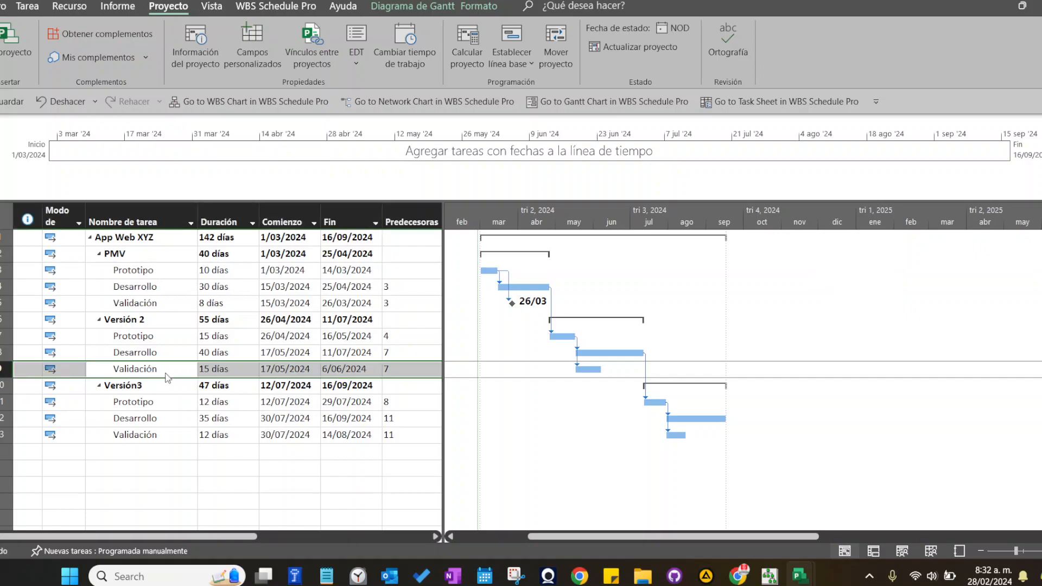
pyautogui.doubleClick(168, 379)
pyautogui.click(389, 338)
pyautogui.click(650, 383)
# Mark the Validación task under Versión3 as a milestone in its advanced task information.
pyautogui.click(157, 434)
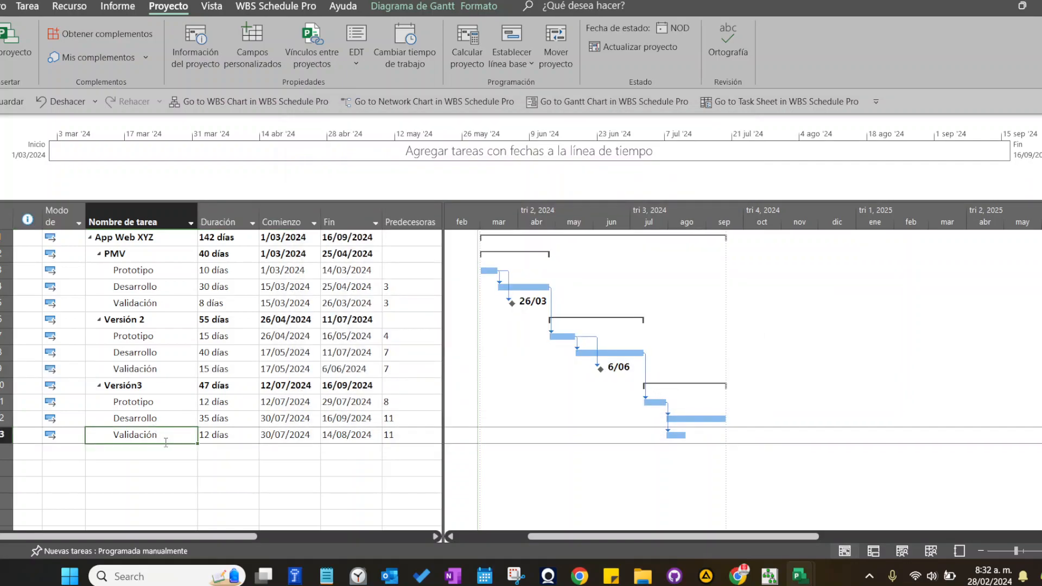
pyautogui.doubleClick(163, 434)
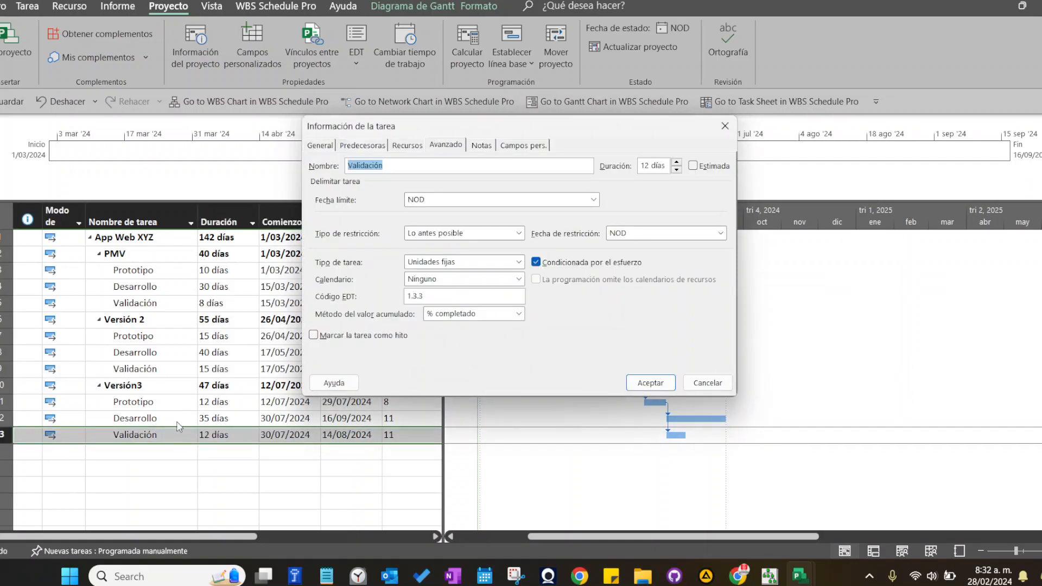
pyautogui.click(378, 334)
pyautogui.click(650, 382)
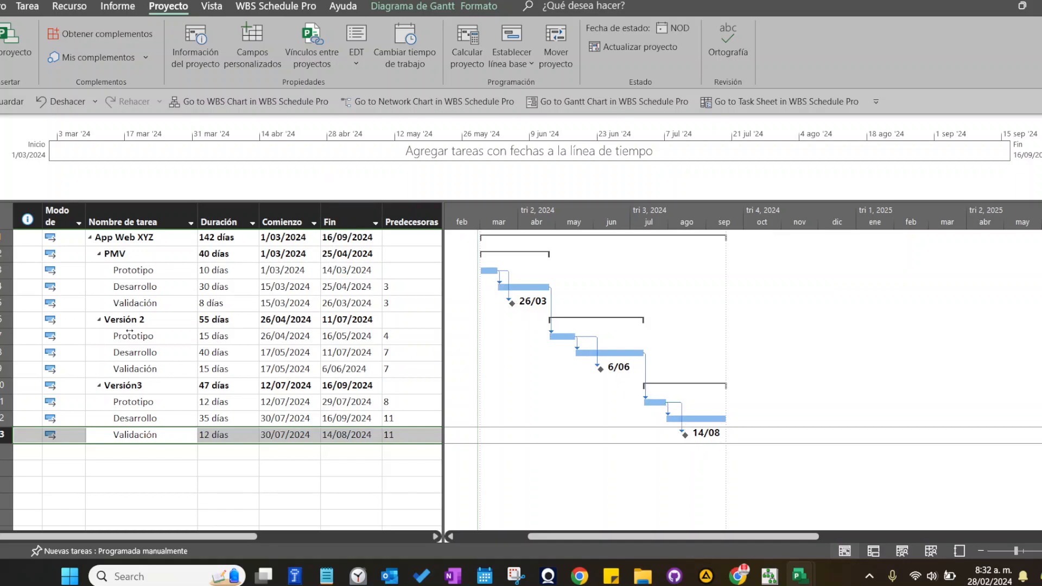
# Add the Validación milestones of PMV, Versión 2 and Versión3 to the timeline and make the timeline area slightly taller.
pyautogui.click(124, 302)
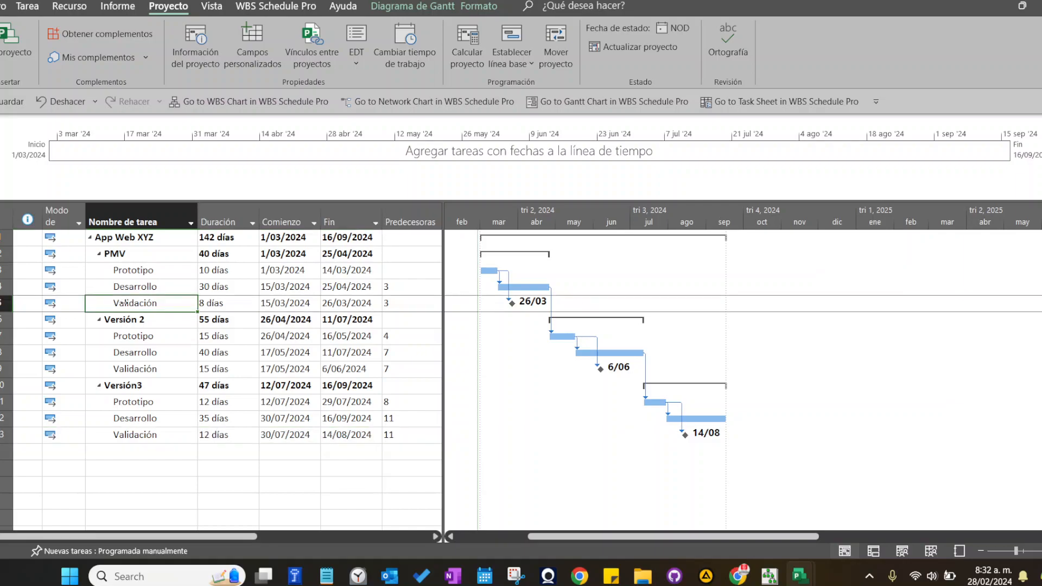
pyautogui.rightClick(125, 303)
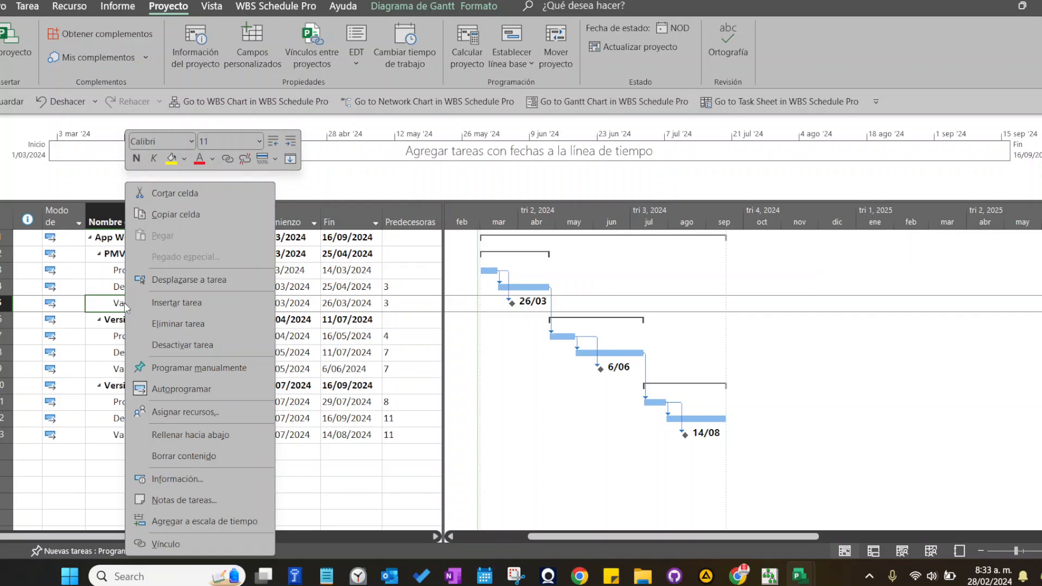
pyautogui.click(260, 515)
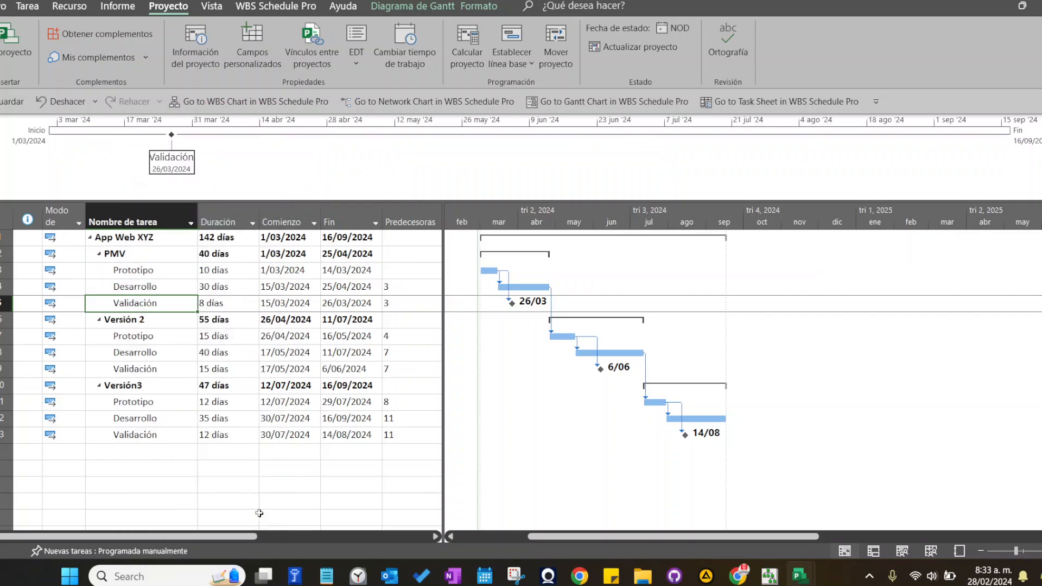
pyautogui.click(148, 367)
pyautogui.rightClick(148, 367)
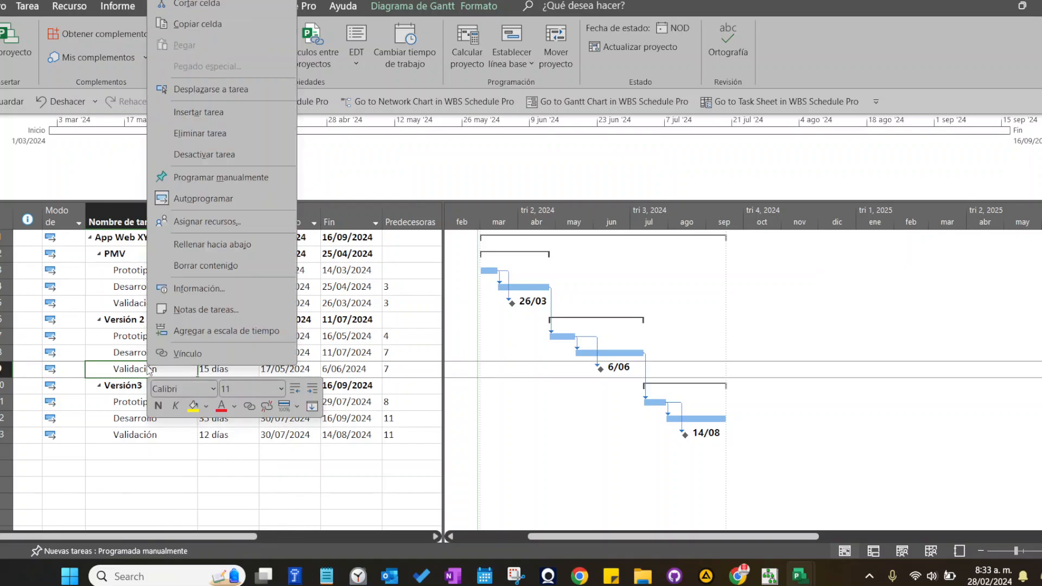
pyautogui.click(183, 332)
pyautogui.click(173, 434)
pyautogui.rightClick(173, 435)
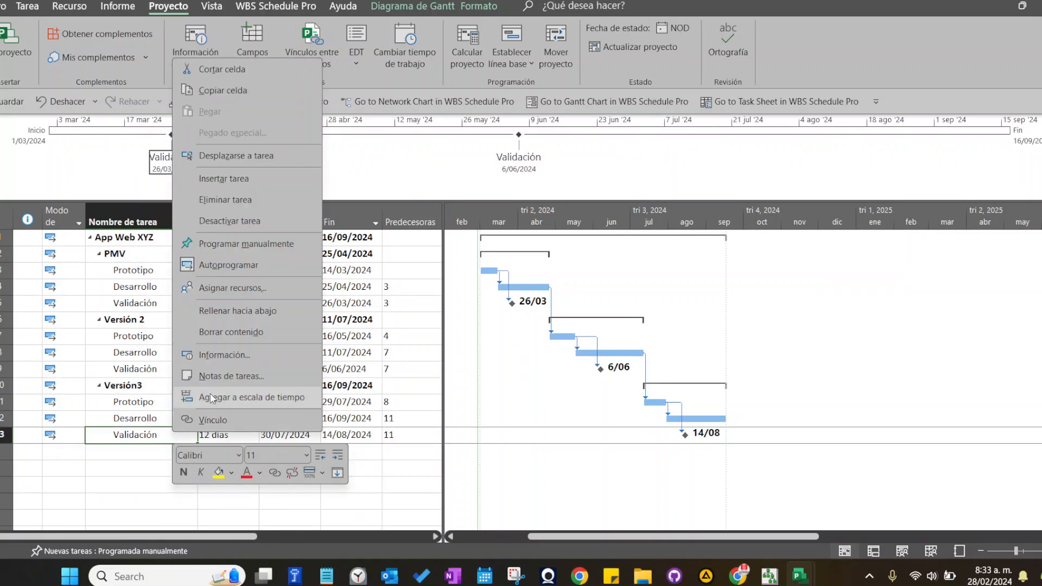
pyautogui.click(213, 399)
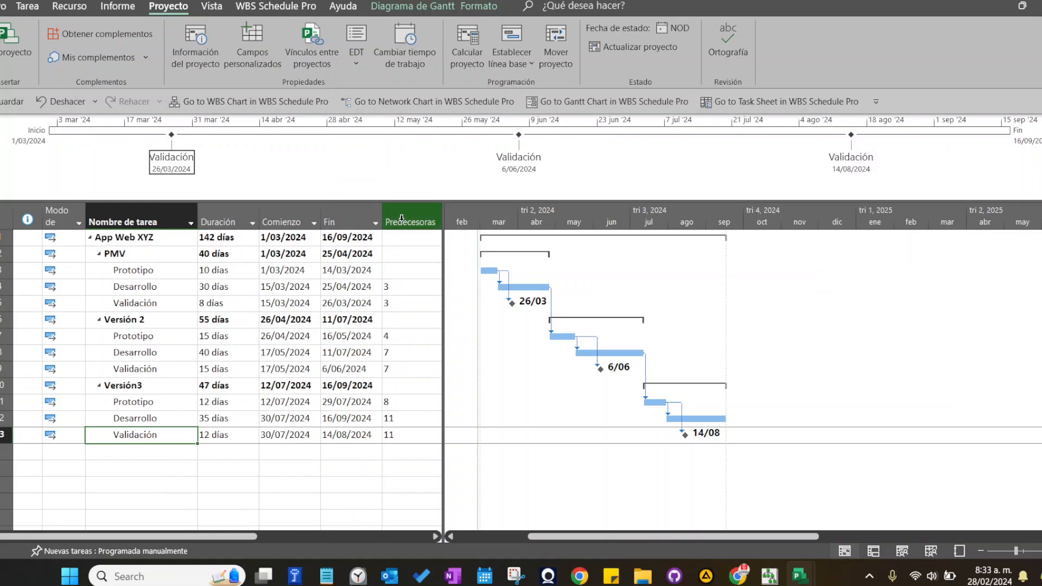
pyautogui.moveTo(400, 201); pyautogui.dragTo(400, 262)
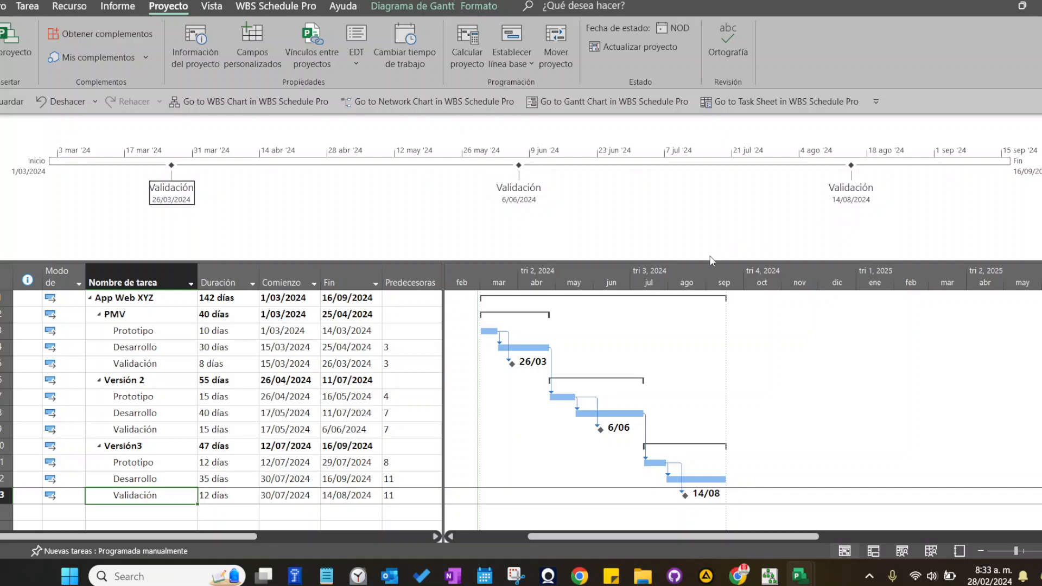
pyautogui.moveTo(705, 260); pyautogui.dragTo(706, 220)
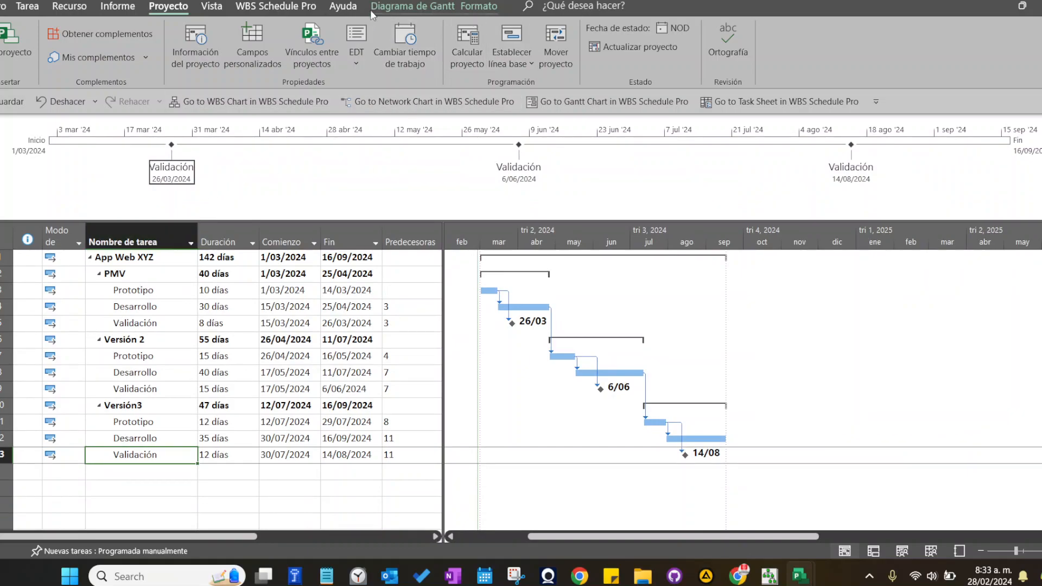
# Start defining the project's EDT code, using the sequence Números (ordenados) for levels 1 and 2.
pyautogui.click(356, 68)
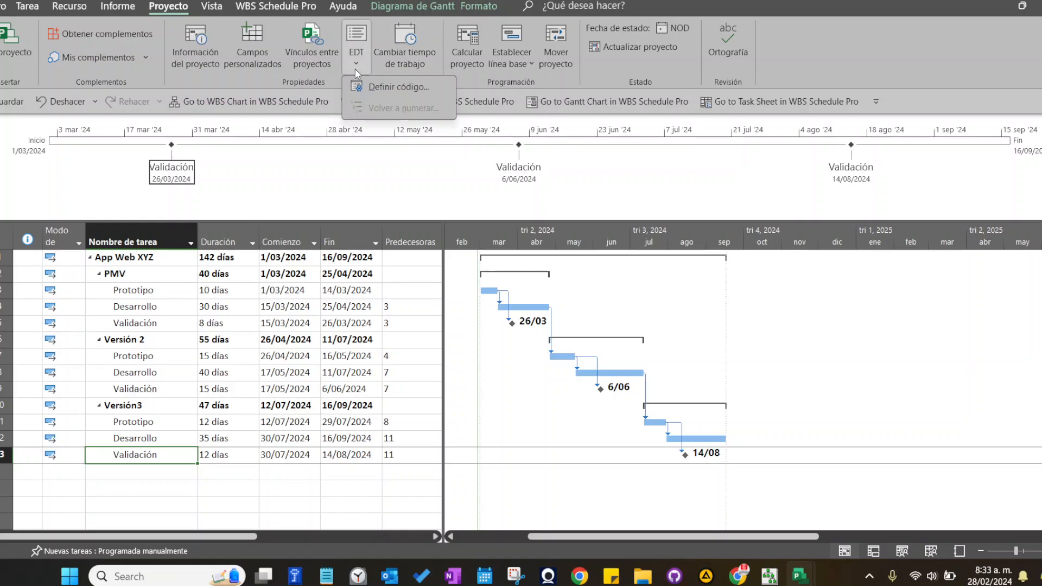
pyautogui.click(397, 90)
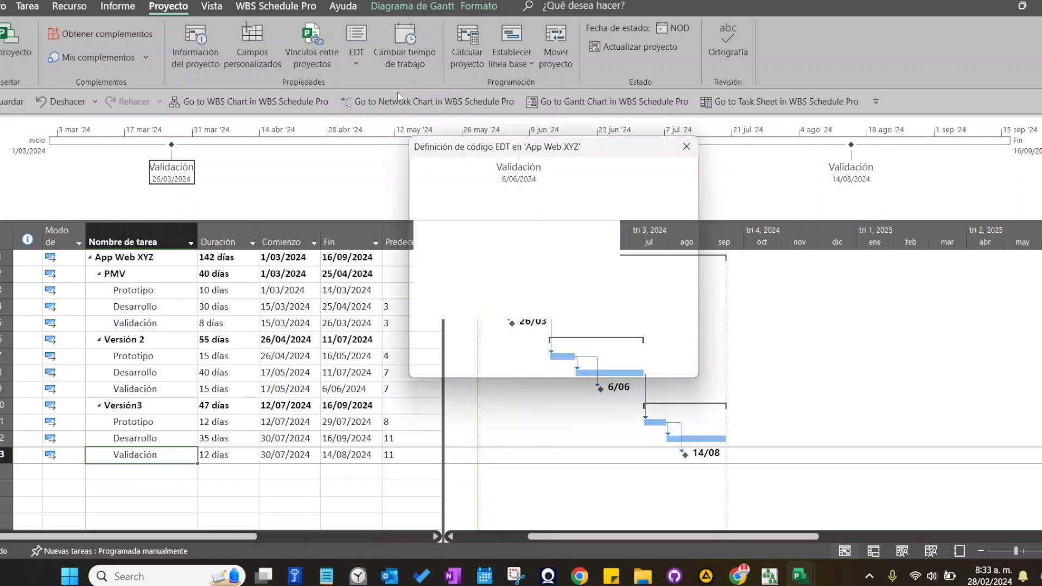
pyautogui.click(545, 238)
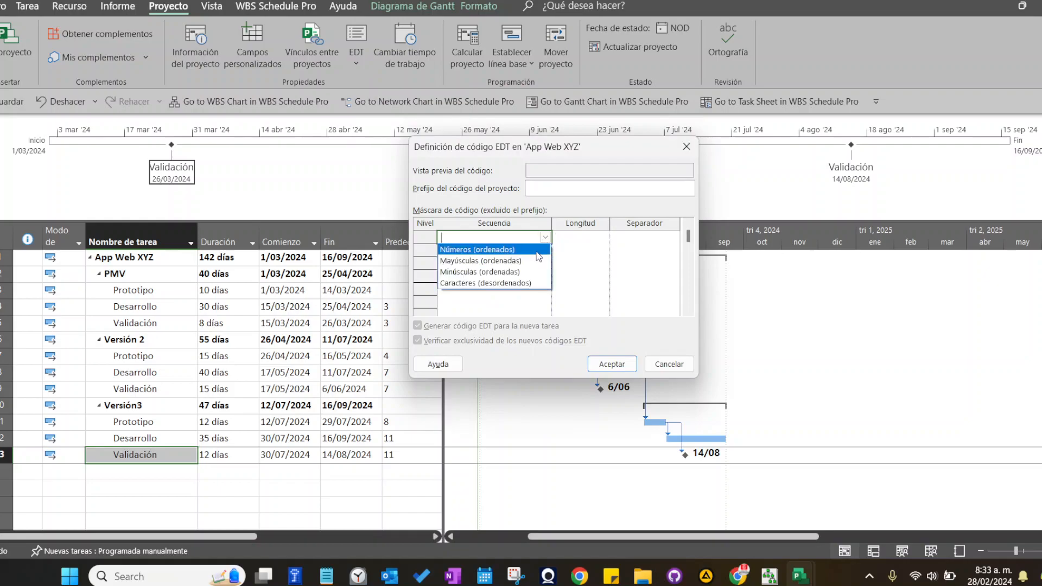
pyautogui.click(509, 249)
pyautogui.click(546, 251)
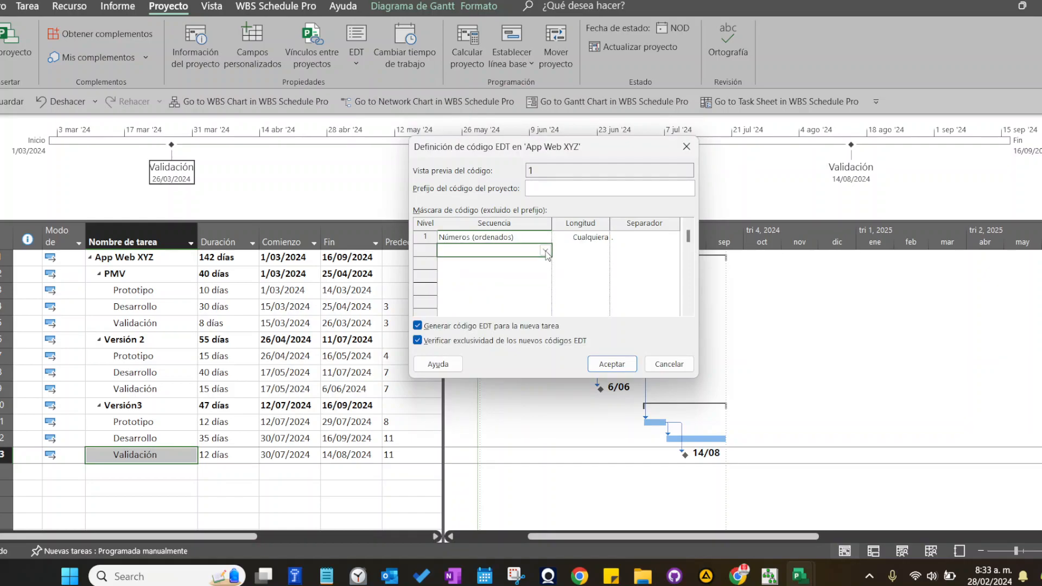
pyautogui.click(546, 252)
pyautogui.click(514, 261)
# Set EDT code levels 3 and 4 to Números (ordenados) and accept the code definition.
pyautogui.click(532, 264)
pyautogui.click(545, 264)
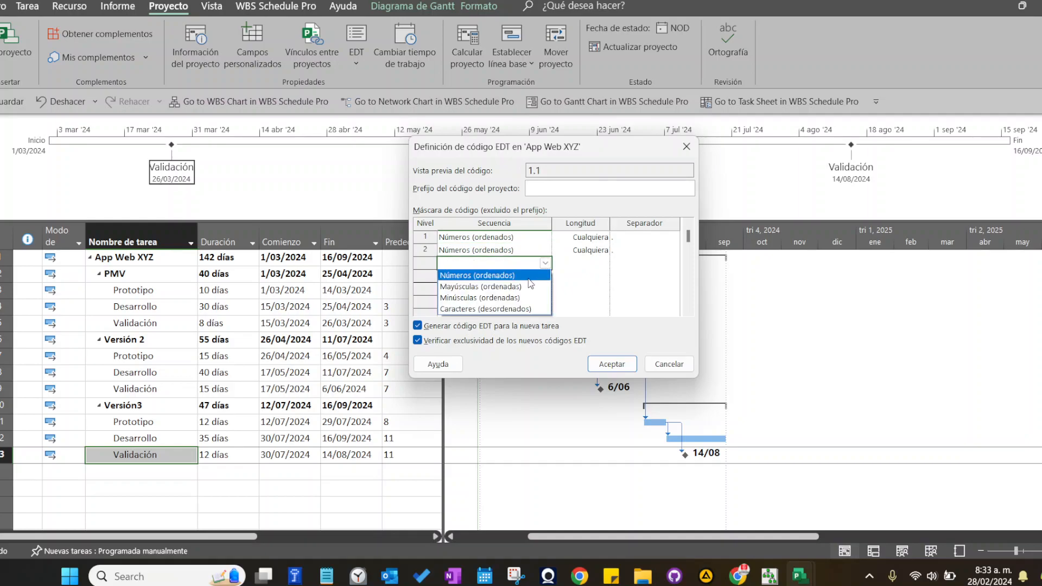
pyautogui.click(530, 275)
pyautogui.click(532, 277)
pyautogui.click(546, 276)
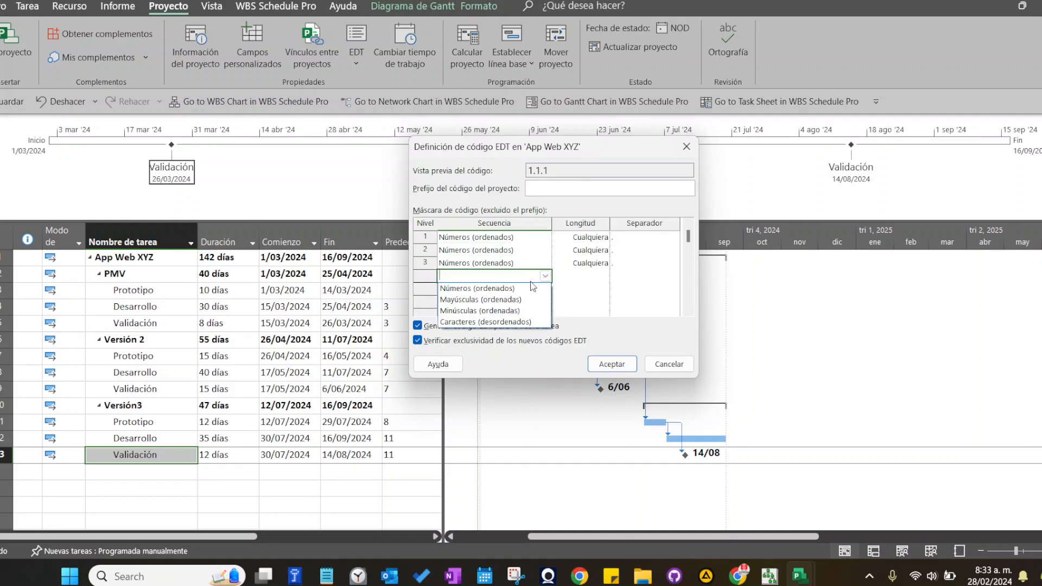
pyautogui.click(485, 288)
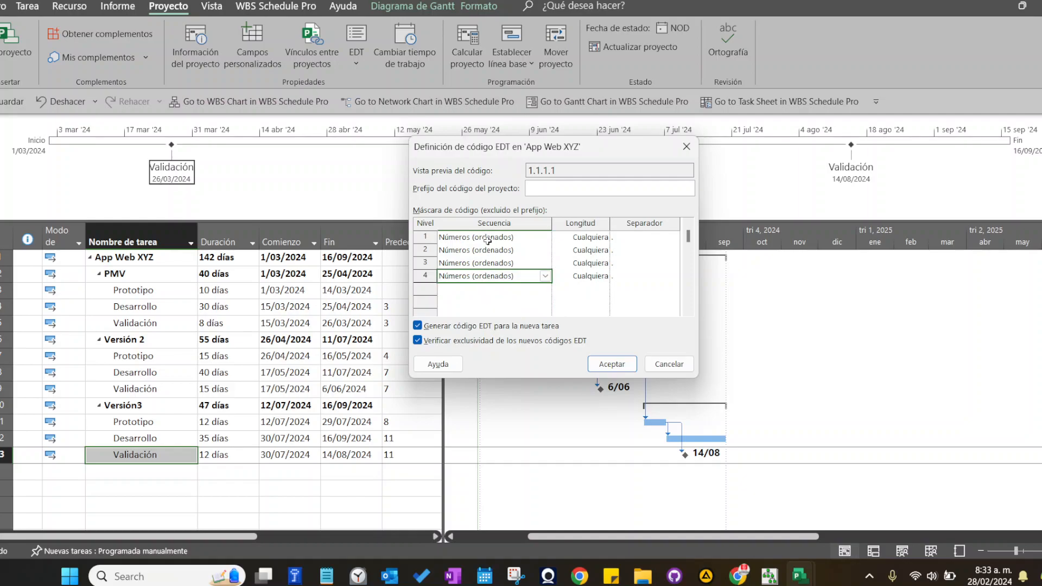
pyautogui.click(472, 294)
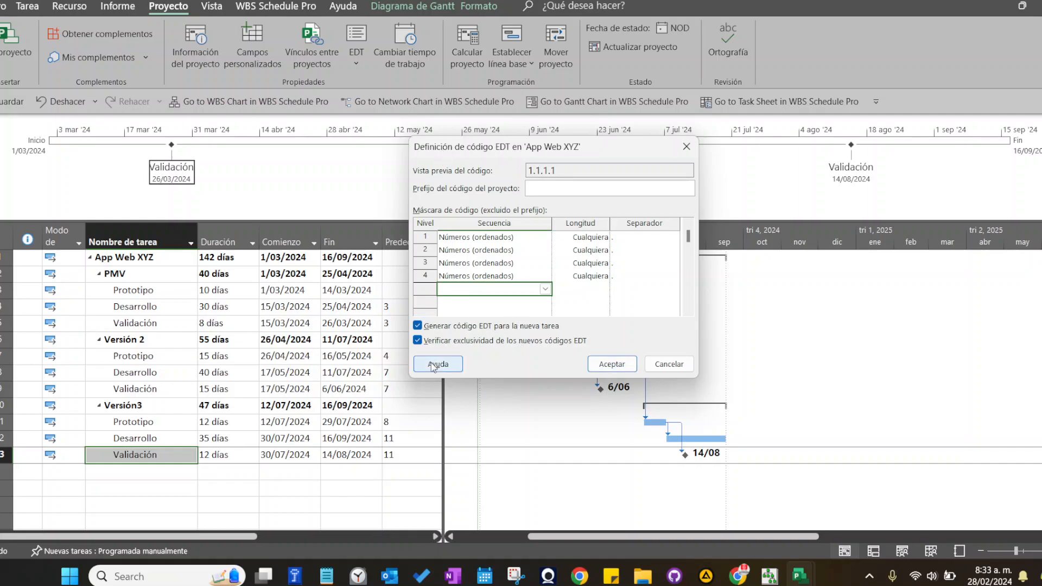
pyautogui.click(602, 365)
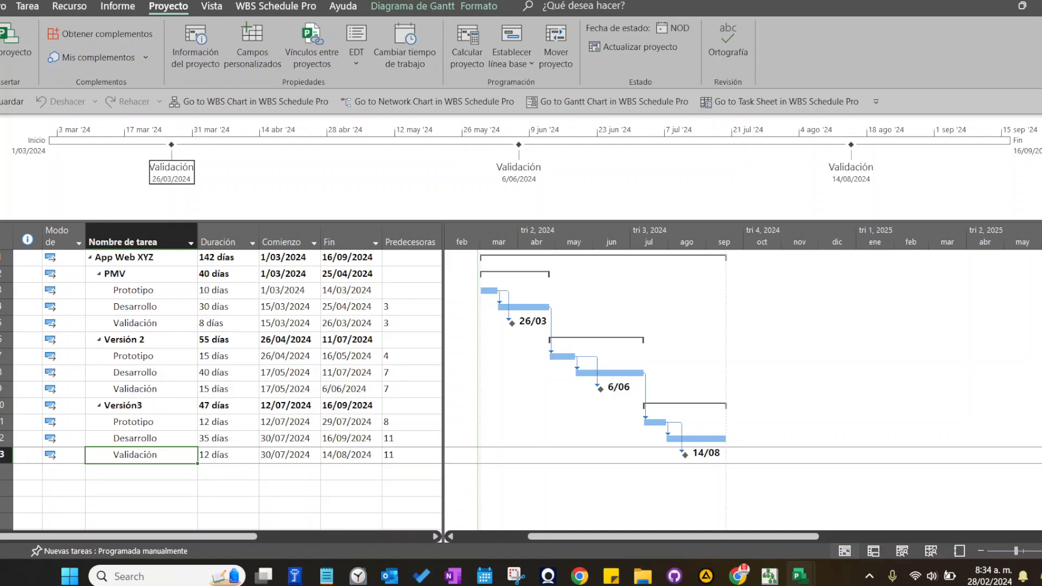
# Show outline numbers in front of the task names and slightly widen the task name column.
pyautogui.click(213, 8)
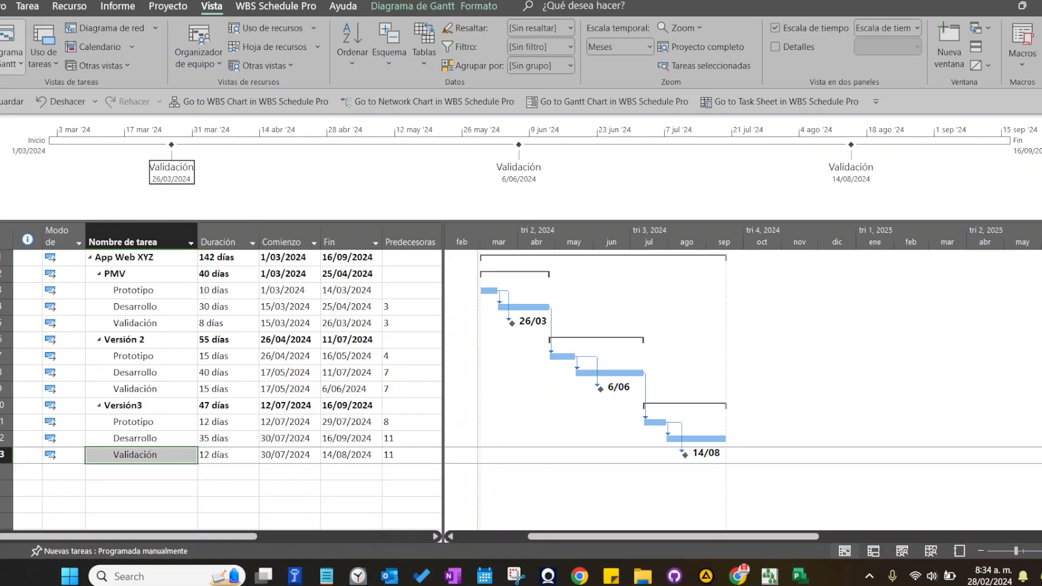
pyautogui.click(493, 11)
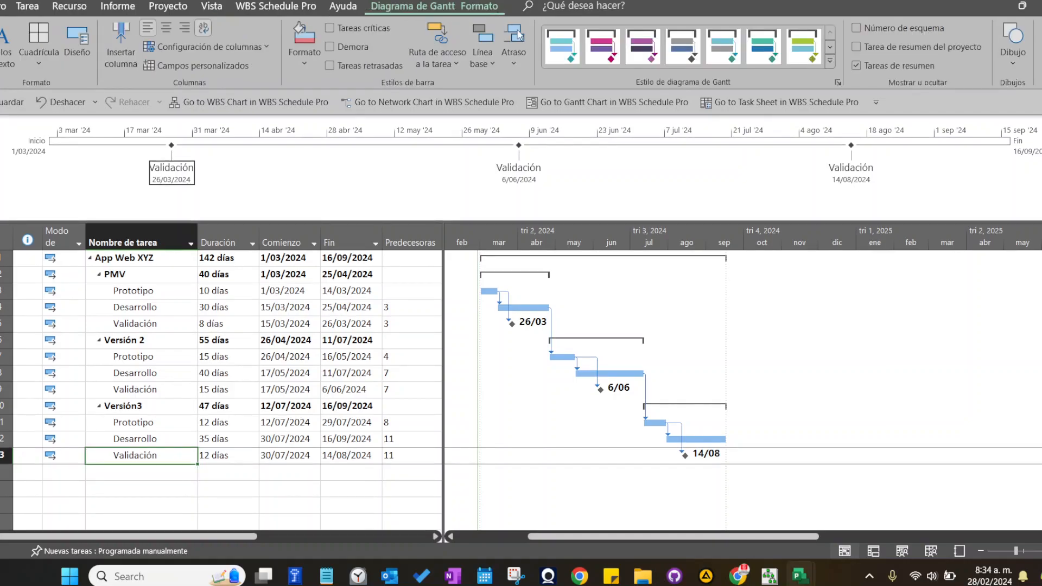
pyautogui.click(858, 28)
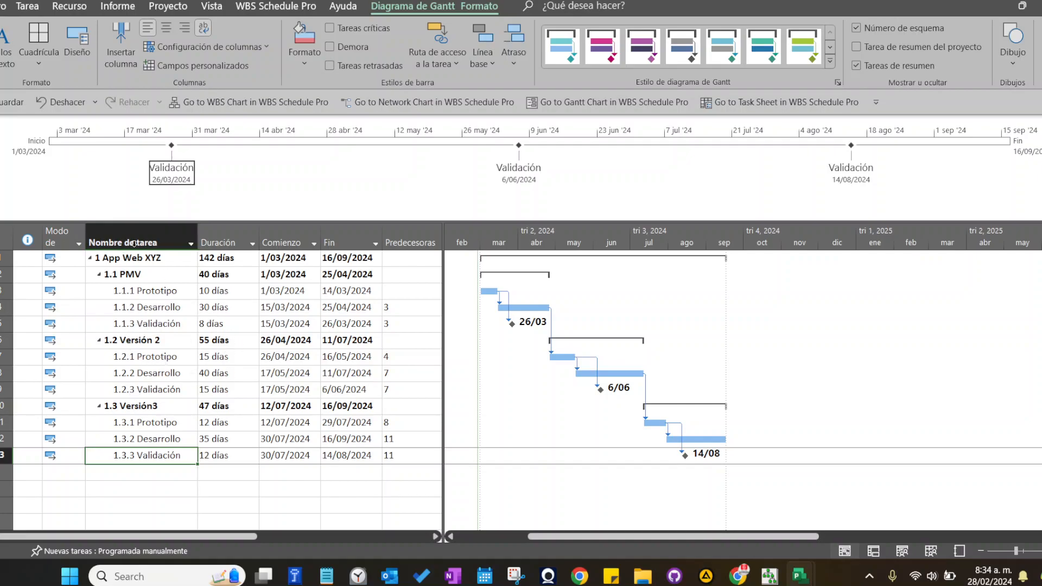
pyautogui.moveTo(200, 231); pyautogui.dragTo(216, 230)
# Switch to WBS Schedule Pro, insert a subtask under Versión3 and add another task after it.
pyautogui.click(774, 580)
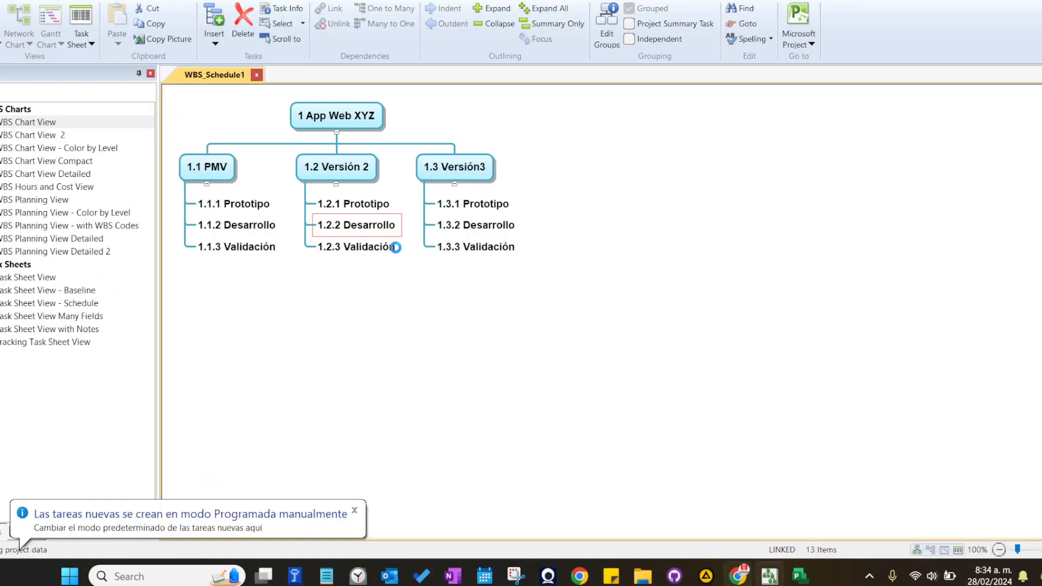
pyautogui.click(225, 175)
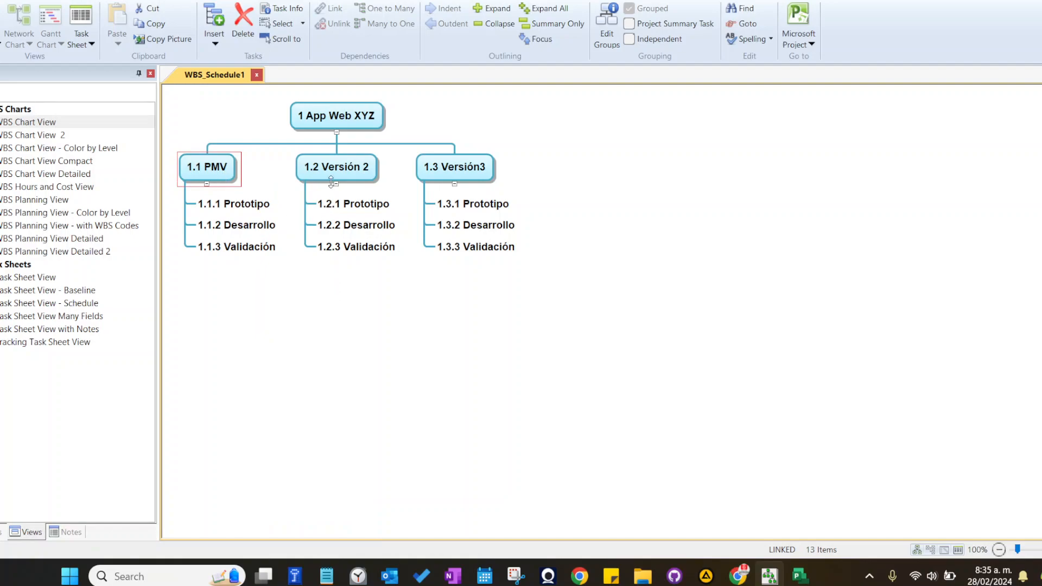
pyautogui.click(489, 166)
pyautogui.click(214, 44)
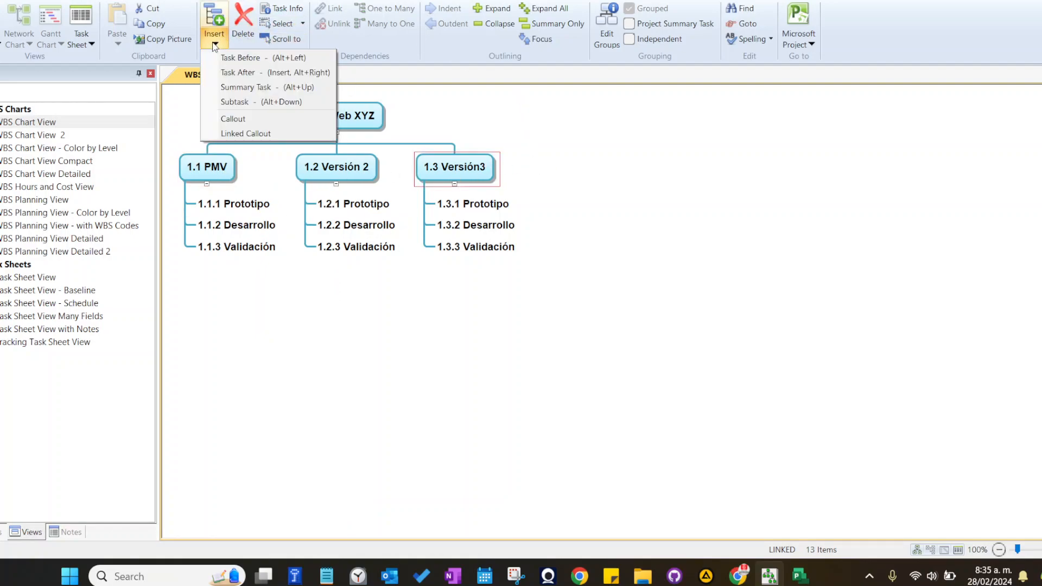
pyautogui.click(239, 103)
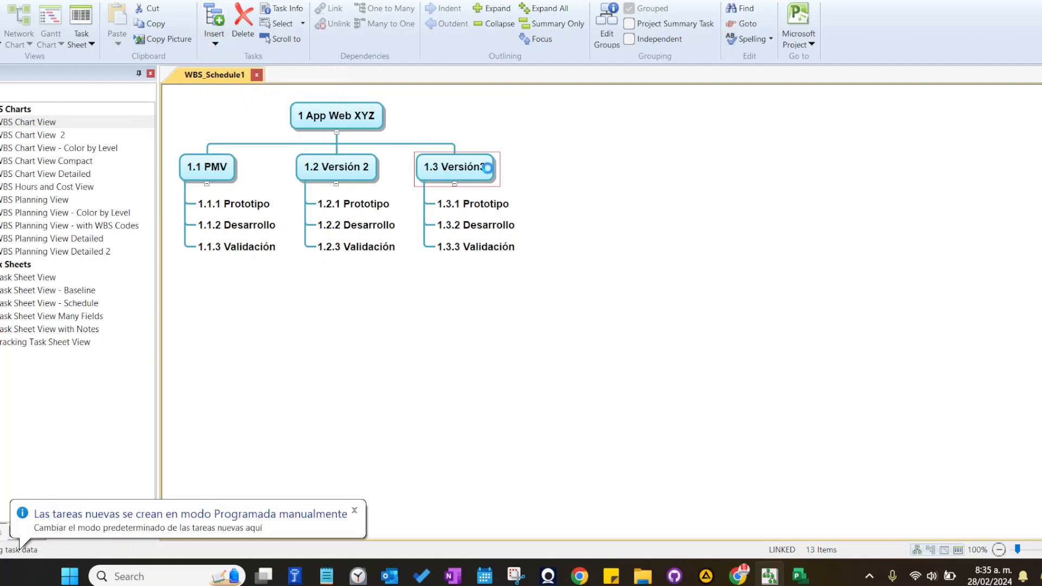
pyautogui.click(491, 167)
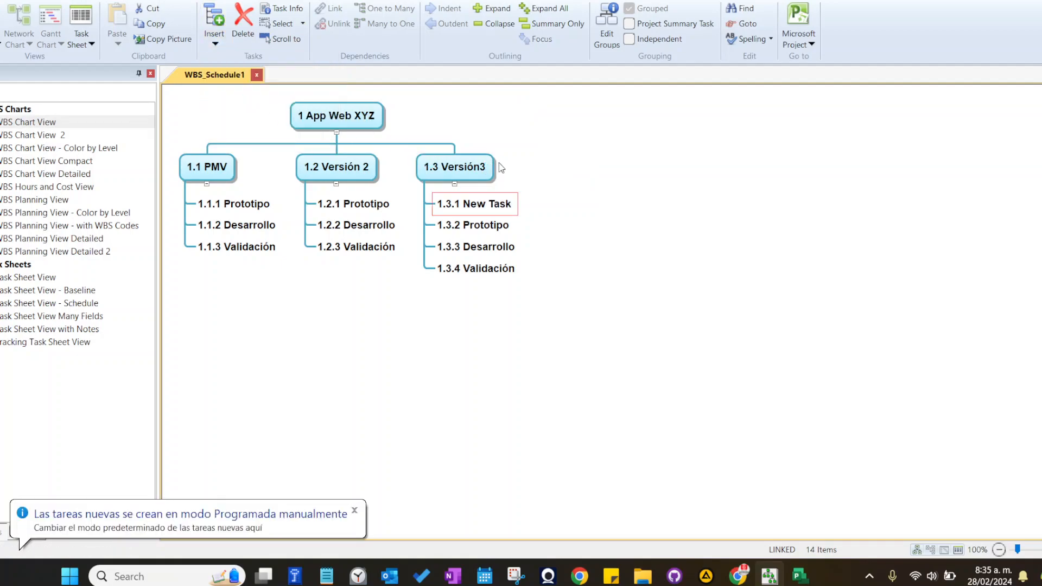
pyautogui.click(215, 44)
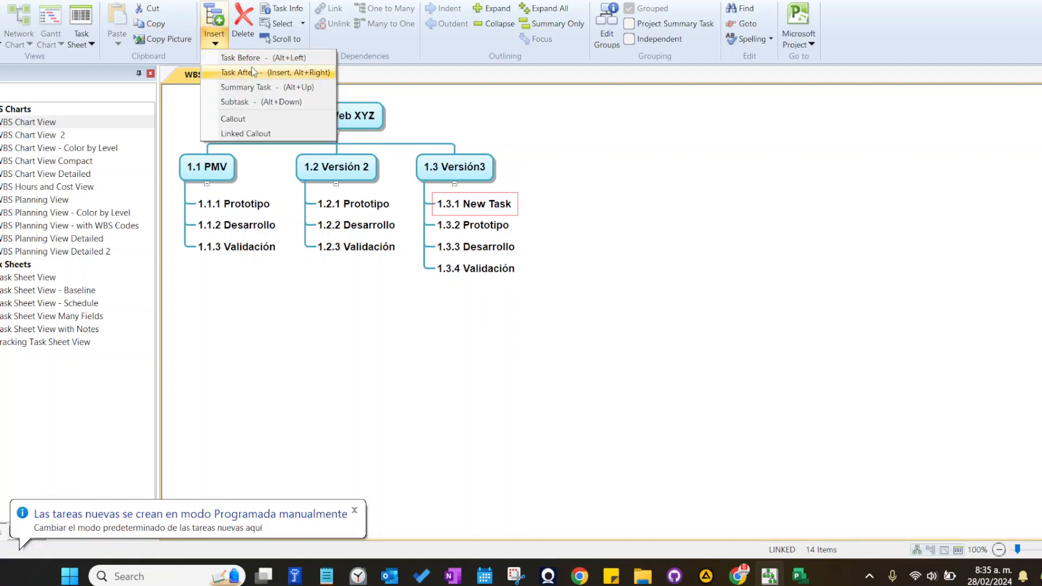
pyautogui.click(252, 72)
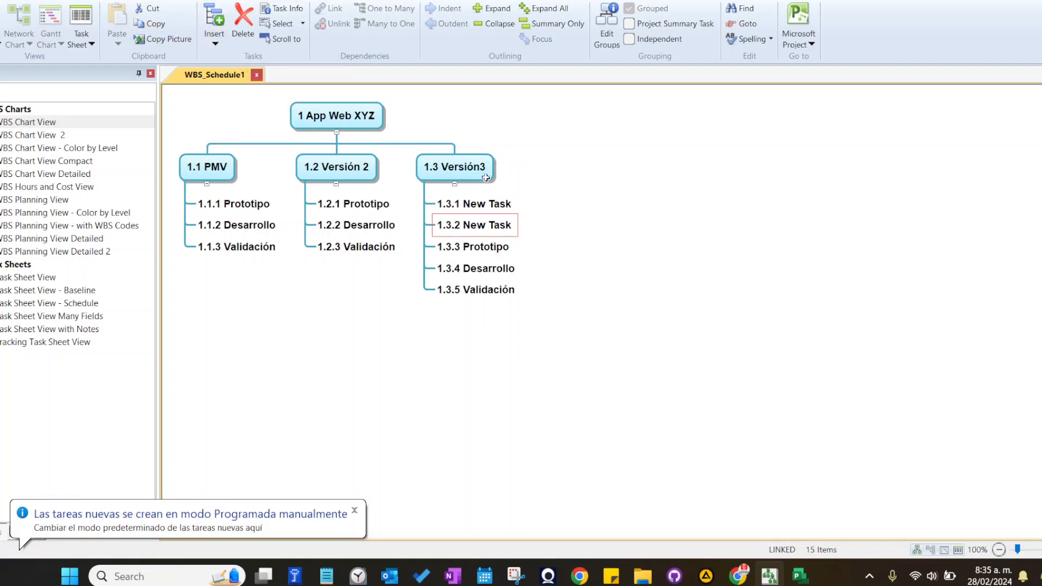
# Delete the two New Task entries under Versión3.
pyautogui.click(498, 205)
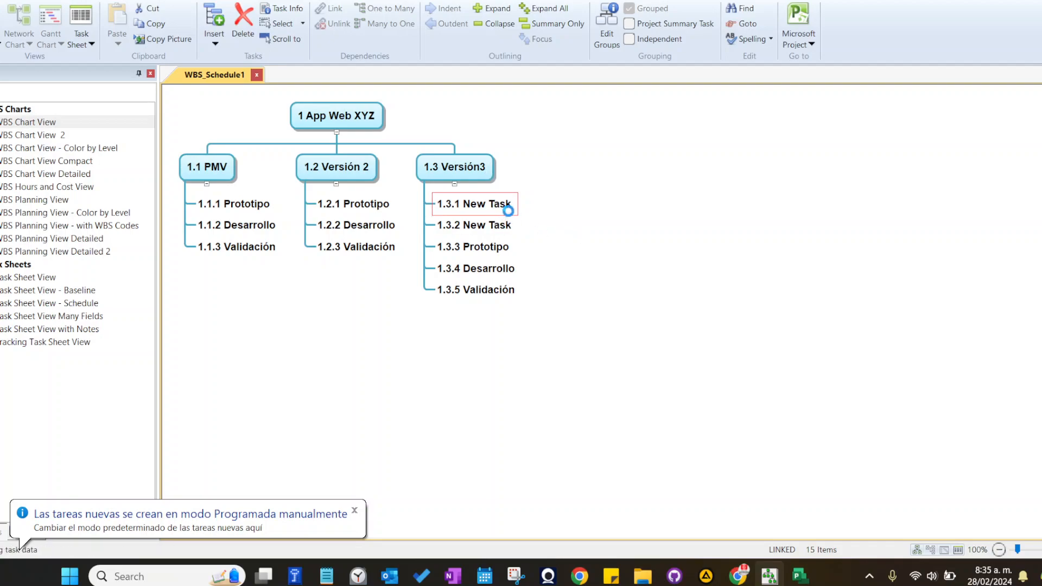
pyautogui.press('Delete')
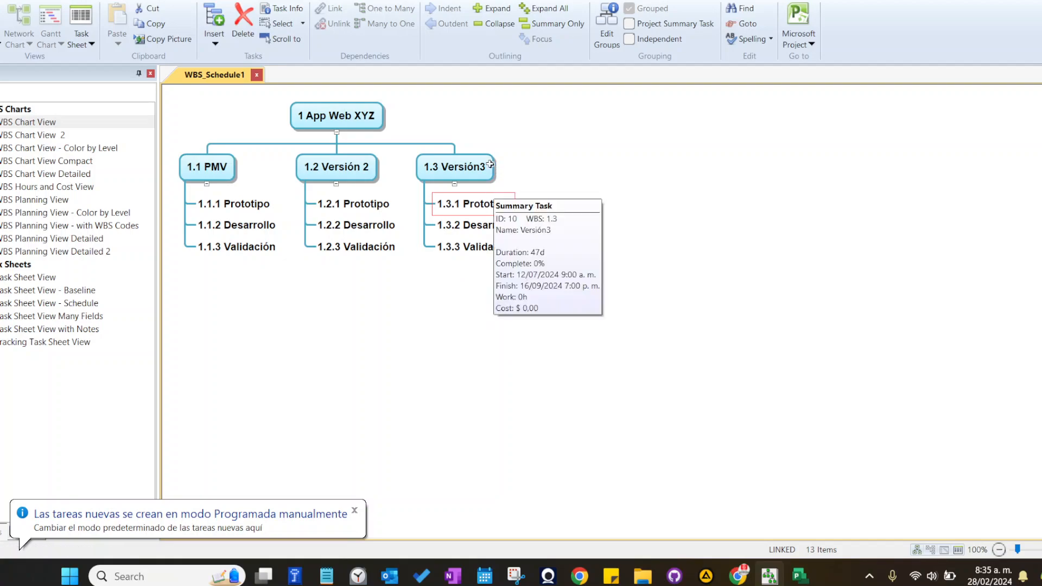
# Insert a new task at the same level following Versión3 and name it Versión 4.
pyautogui.click(215, 44)
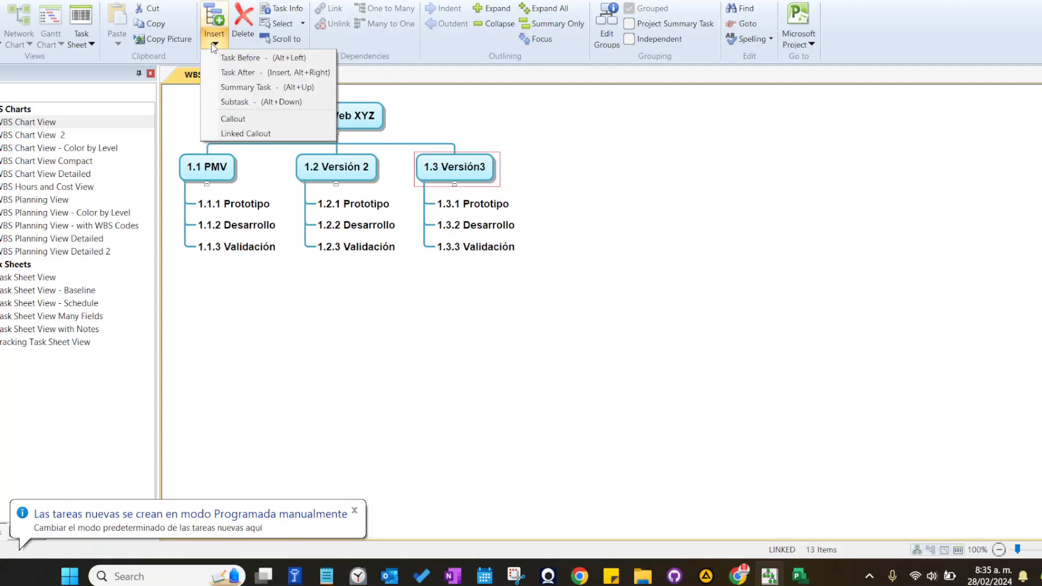
pyautogui.click(246, 87)
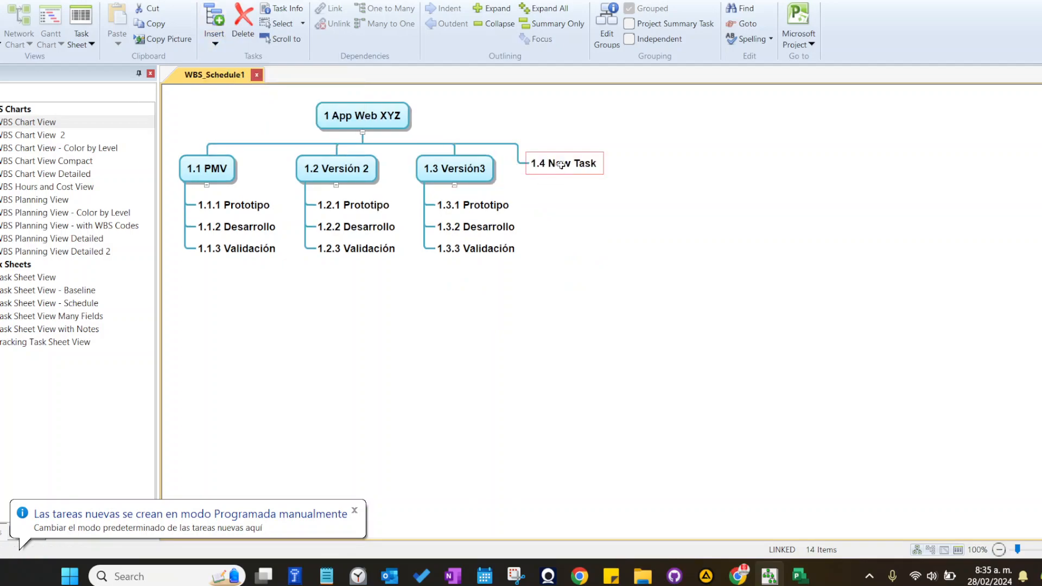
pyautogui.doubleClick(561, 165)
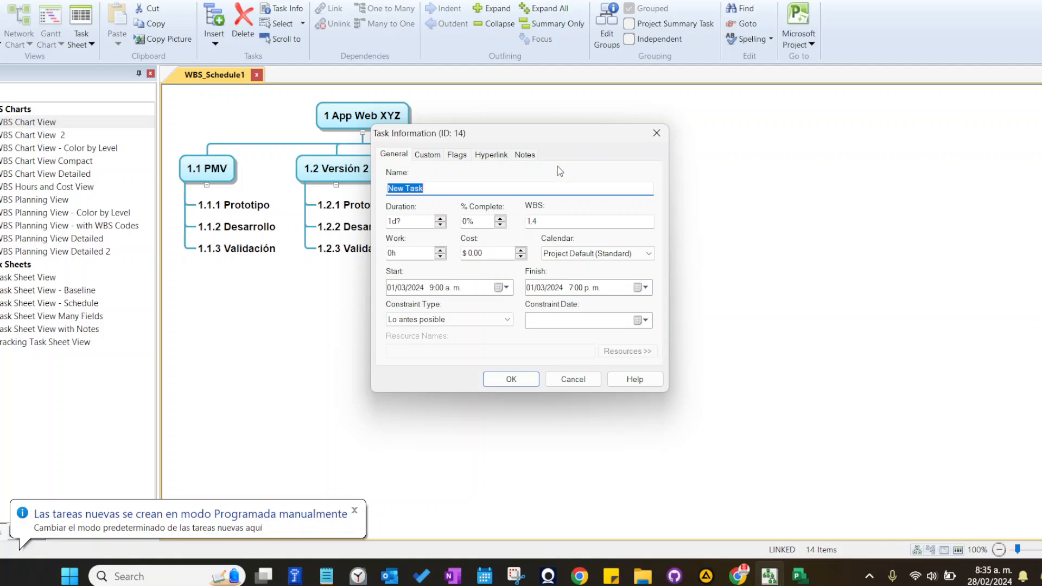
pyautogui.write('Versión 3')
pyautogui.press('Return')
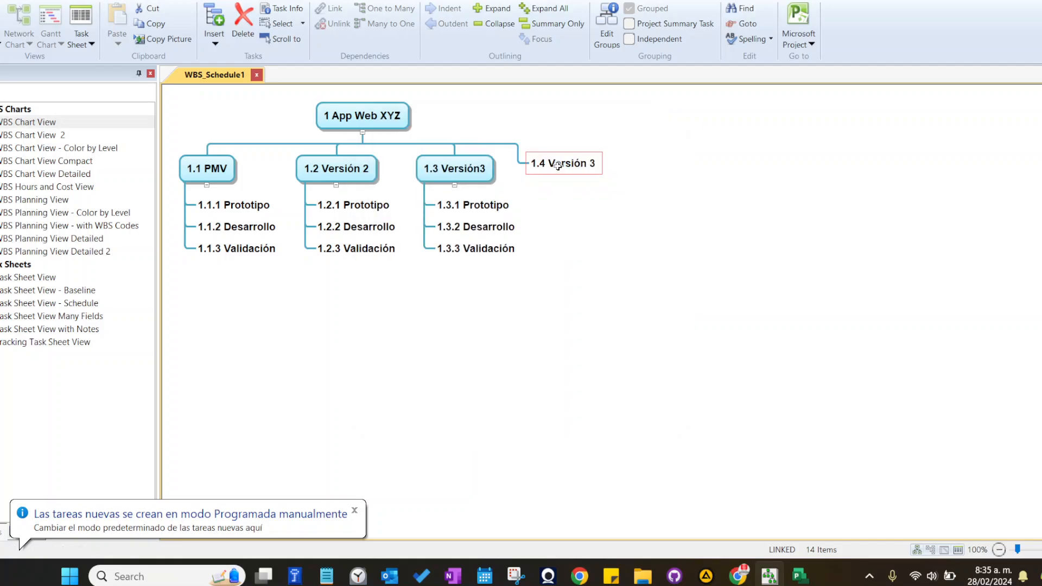
pyautogui.click(575, 159)
pyautogui.doubleClick(576, 162)
pyautogui.click(577, 162)
pyautogui.write('4')
pyautogui.press('Return')
# Insert a subtask under Versión 4 and name it Prototipo.
pyautogui.click(577, 163)
pyautogui.click(214, 34)
pyautogui.click(253, 103)
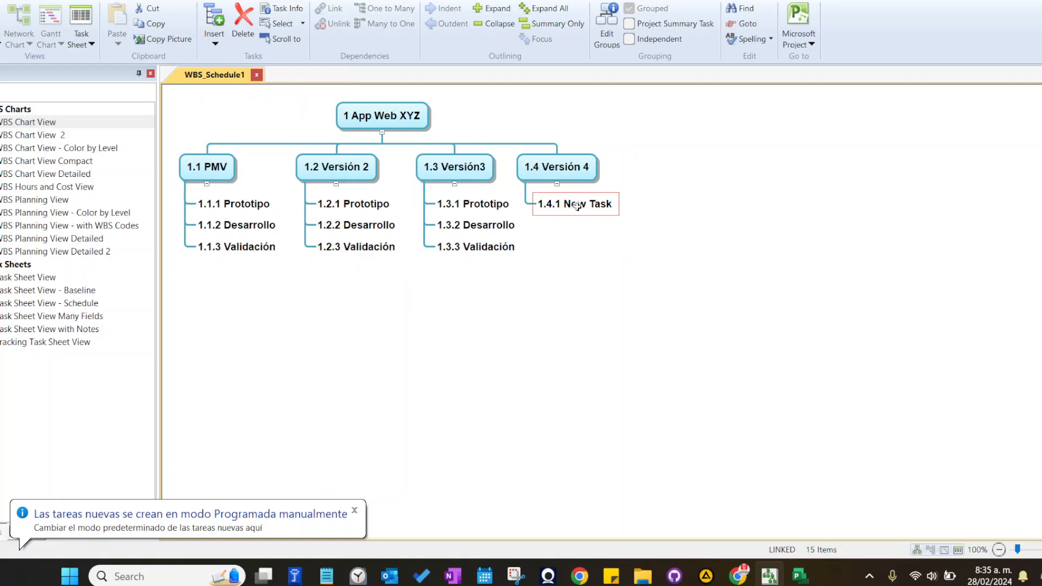
pyautogui.click(577, 206)
pyautogui.click(579, 205)
pyautogui.hotkey('ctrl', 'a')
pyautogui.write('Prototipo')
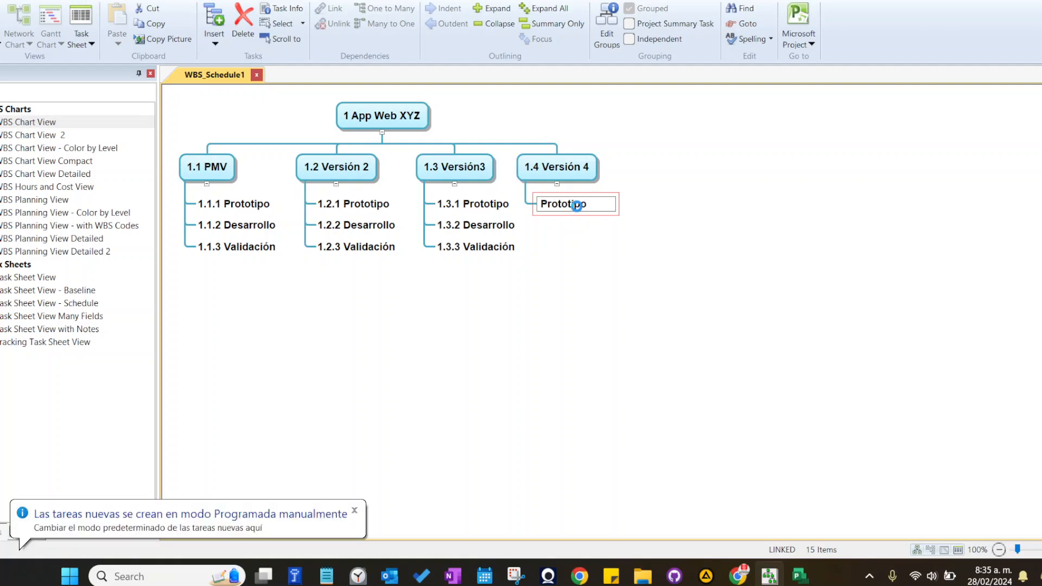
pyautogui.press('Return')
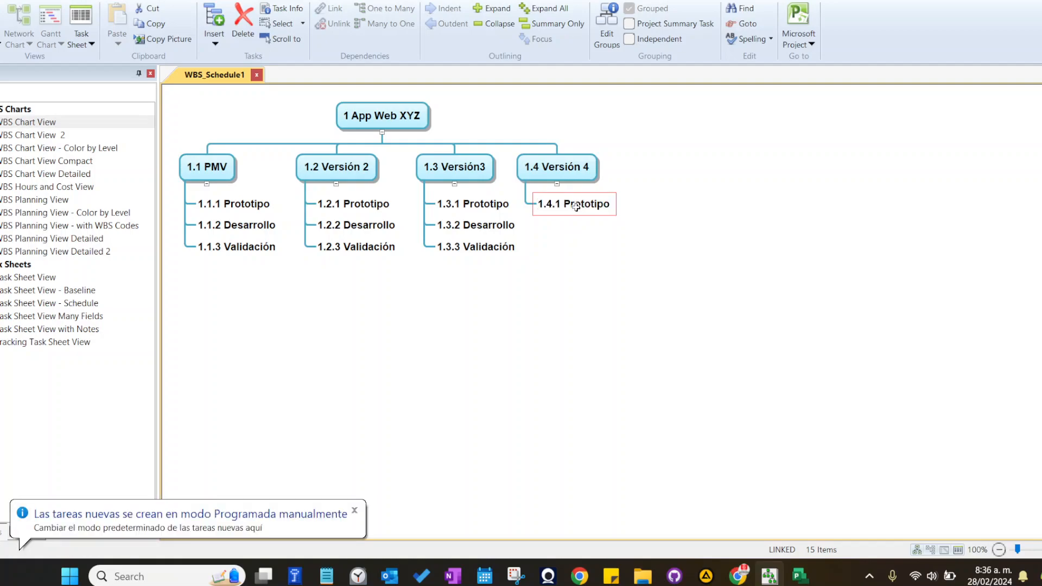
# Add two more tasks after Prototipo under Versión 4, named Desarrollo and Validación.
pyautogui.click(215, 43)
pyautogui.click(231, 65)
pyautogui.press('F2')
pyautogui.hotkey('ctrl', 'a')
pyautogui.write('Desarrollo')
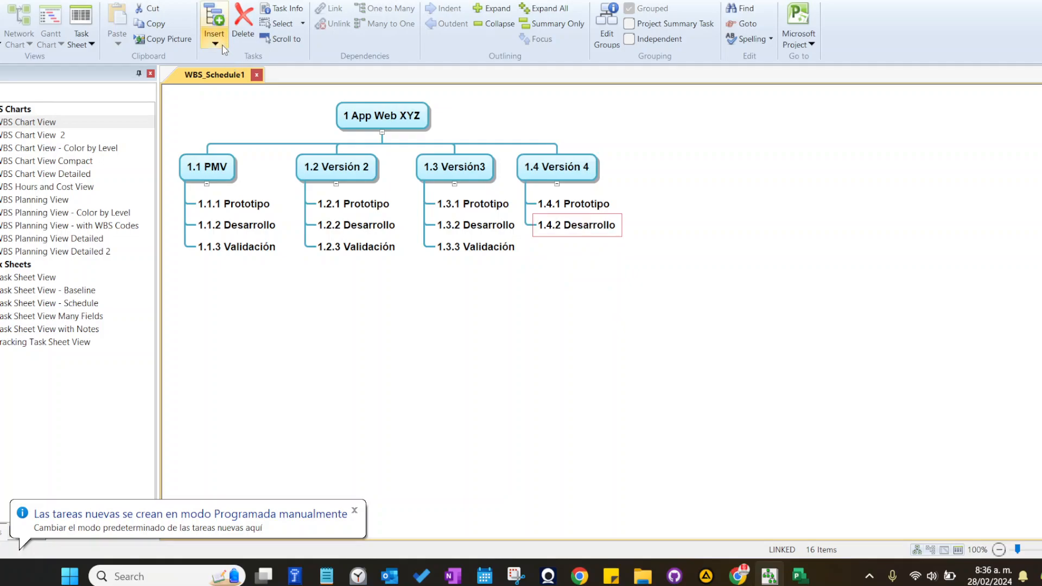
pyautogui.click(215, 42)
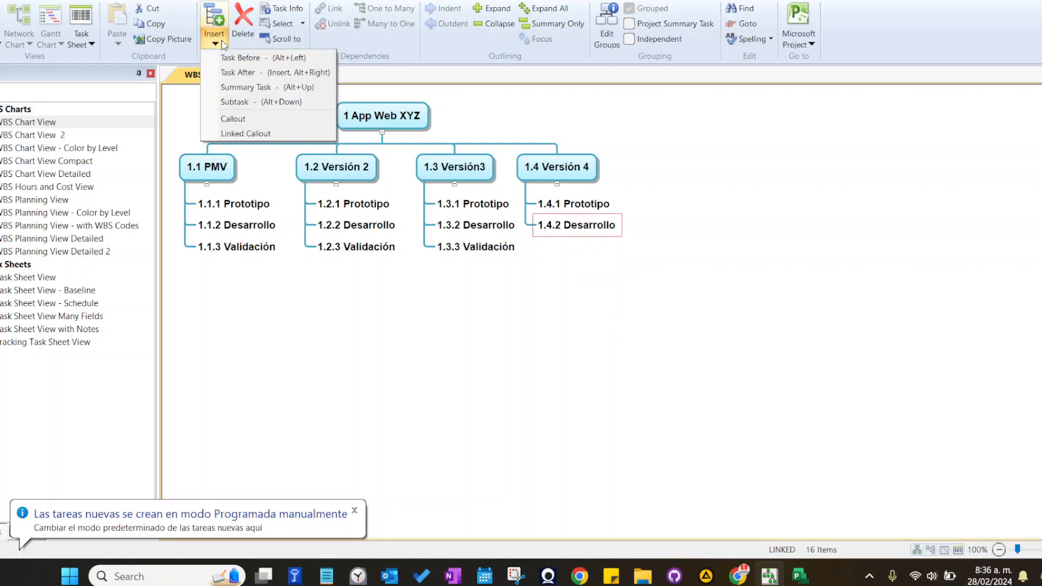
pyautogui.click(239, 73)
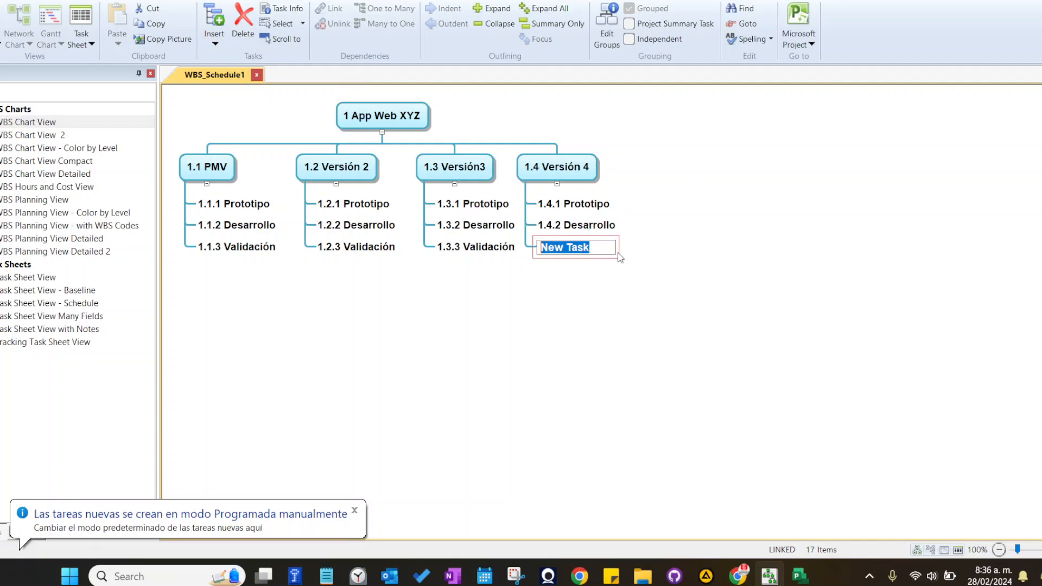
pyautogui.write('Validación')
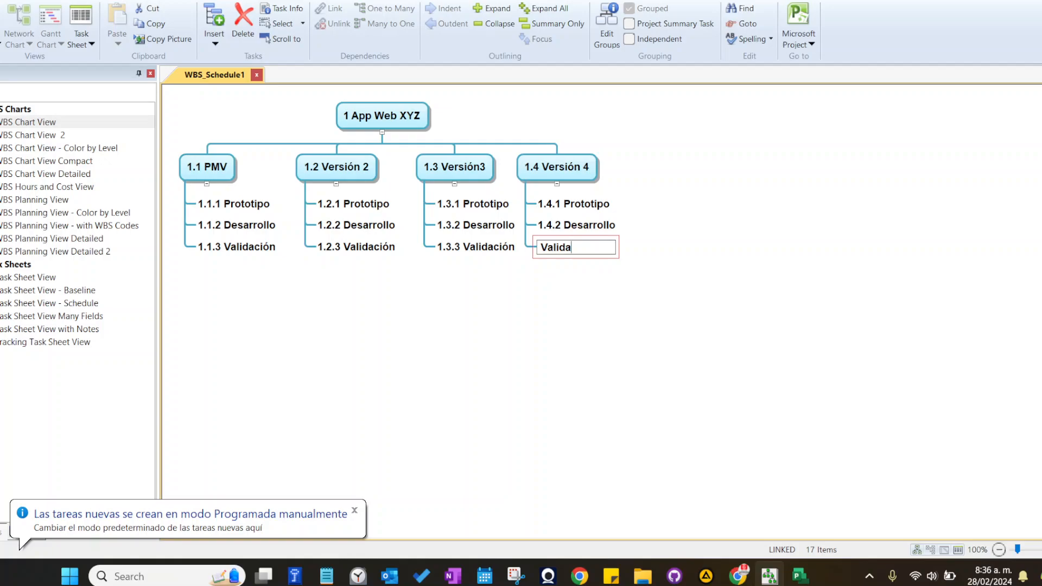
pyautogui.press('Return')
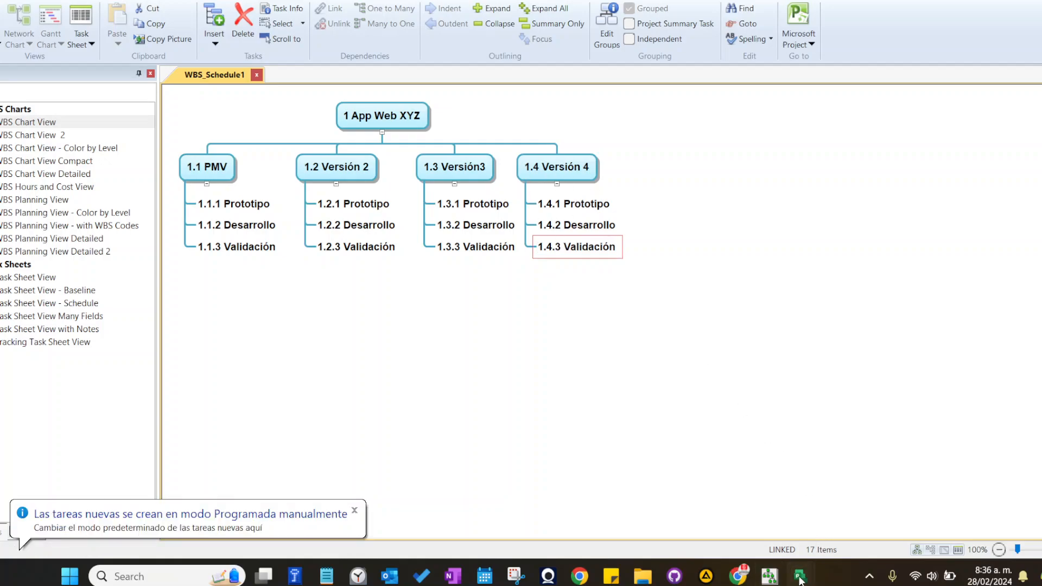
# Switch to Microsoft Project and widen the task table enough to show the full predecessors column.
pyautogui.moveTo(800, 580)
pyautogui.click(844, 526)
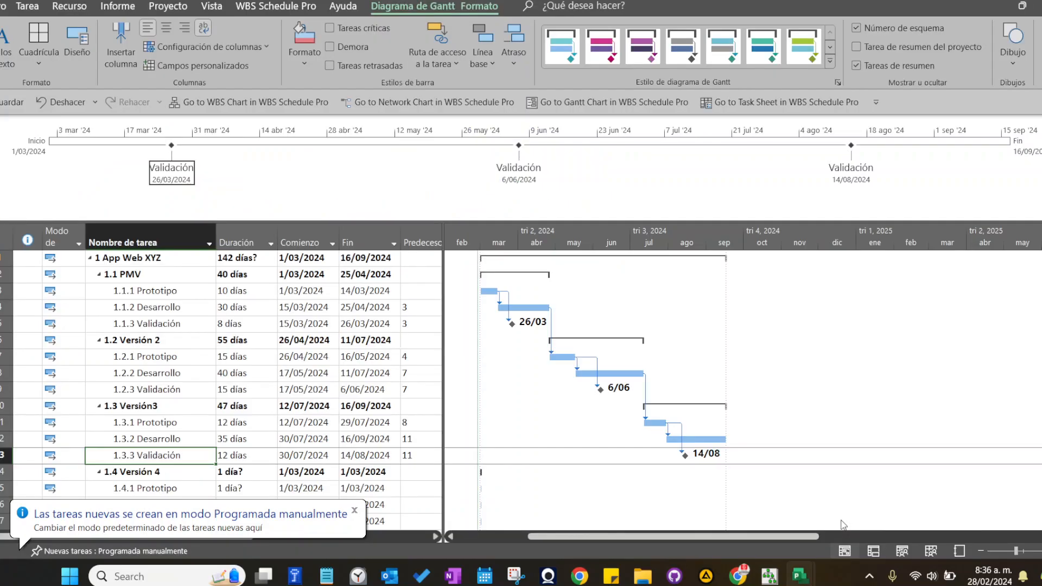
pyautogui.scroll(-3, 179, 352)
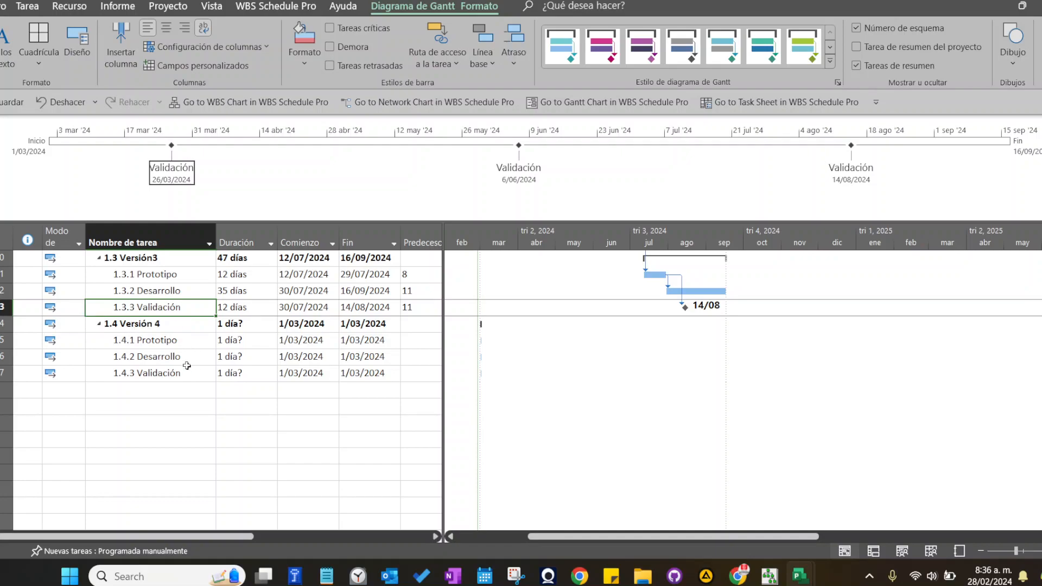
pyautogui.moveTo(441, 335); pyautogui.dragTo(476, 335)
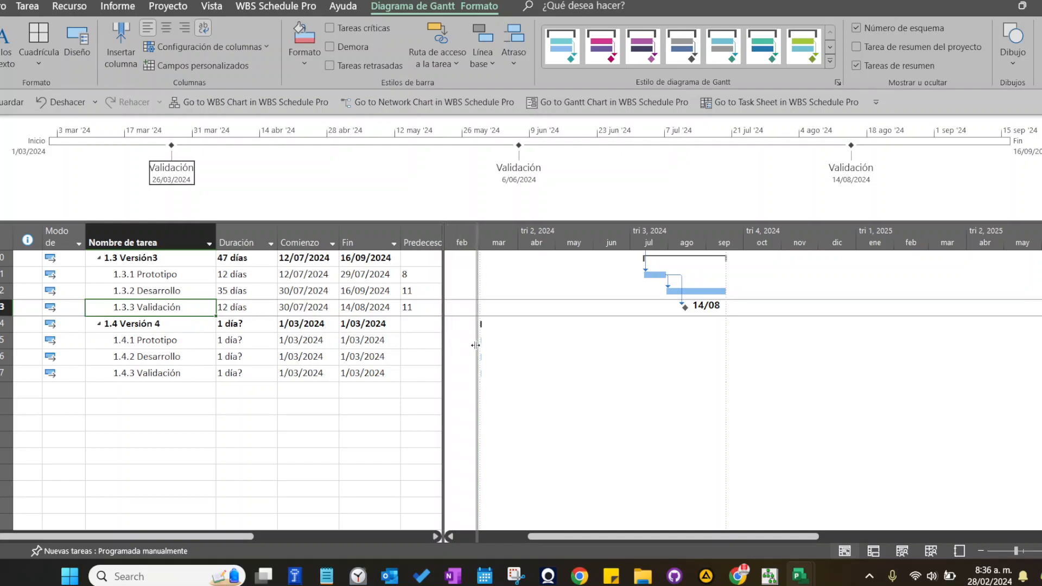
# Set the durations of Versión 4's Prototipo, Desarrollo and Validación to 10, 30 and 15 days.
pyautogui.click(260, 348)
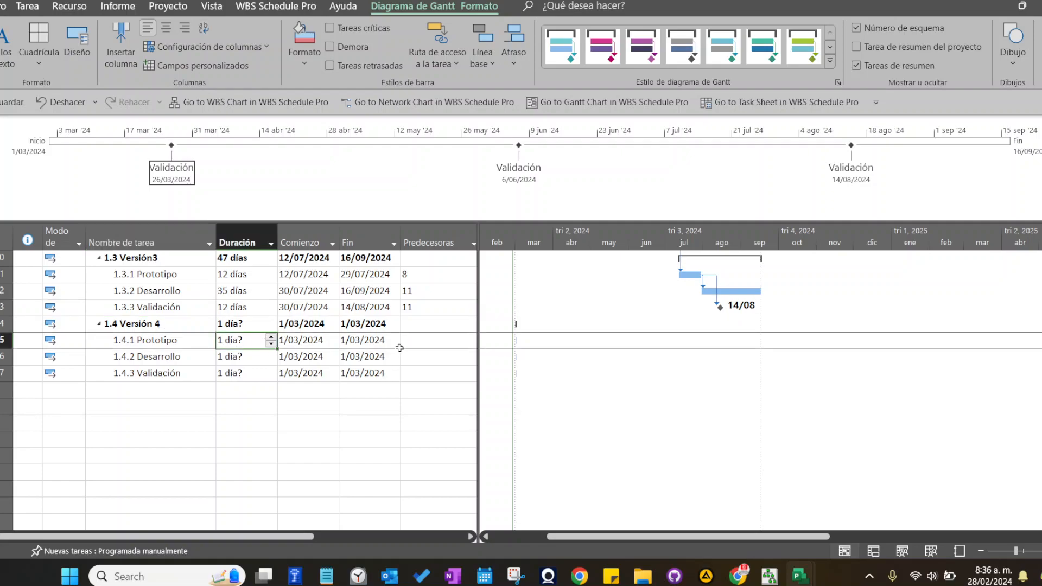
pyautogui.write('10')
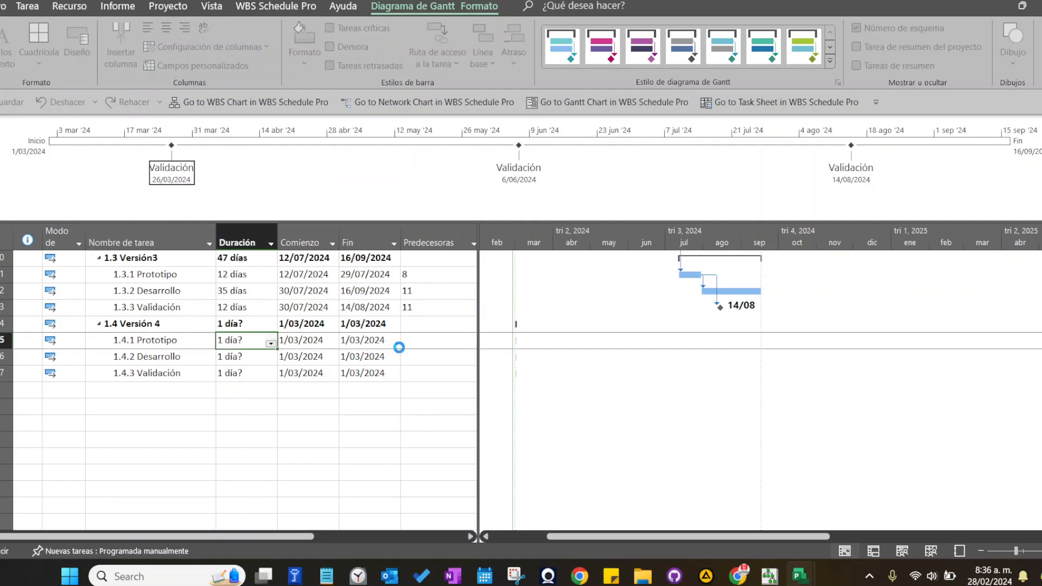
pyautogui.press('Return')
pyautogui.write('30')
pyautogui.press('Return')
pyautogui.write('15')
pyautogui.press('Return')
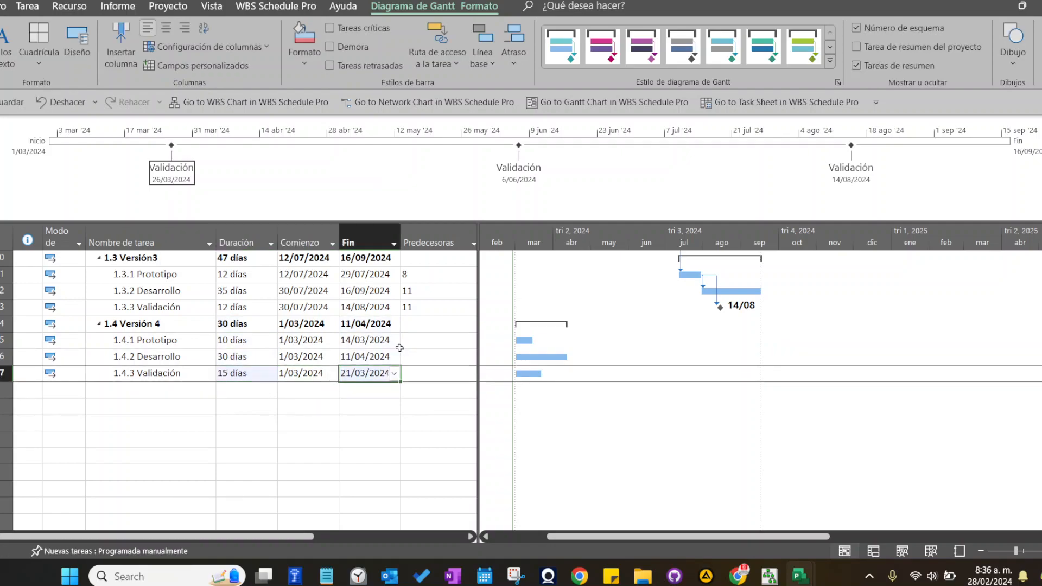
# Under Versión 4, set task 12 as predecessor of Prototipo and task 15 as predecessor of both Desarrollo and Validación.
pyautogui.click(401, 343)
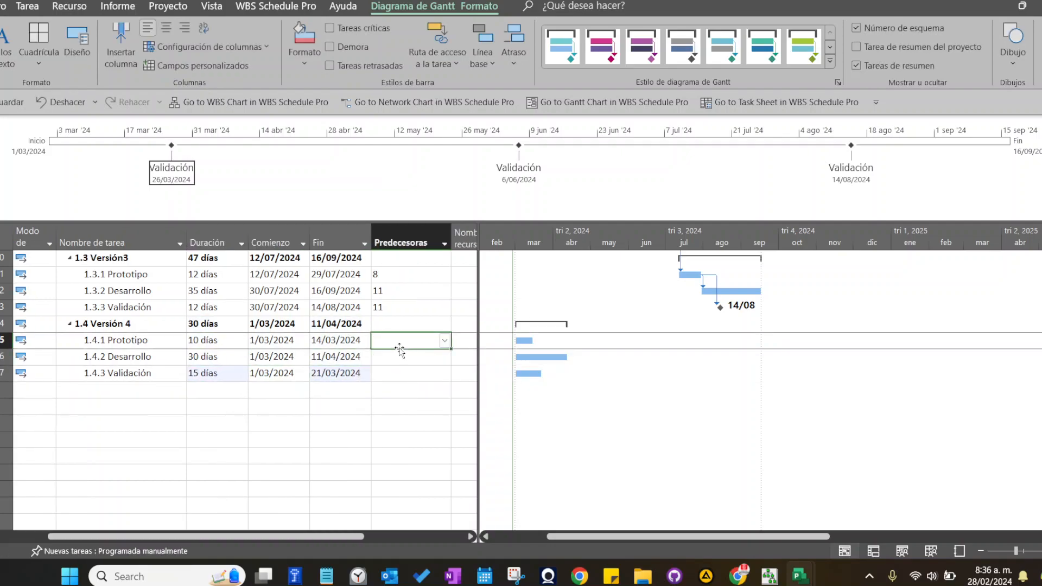
pyautogui.write('12')
pyautogui.press('Return')
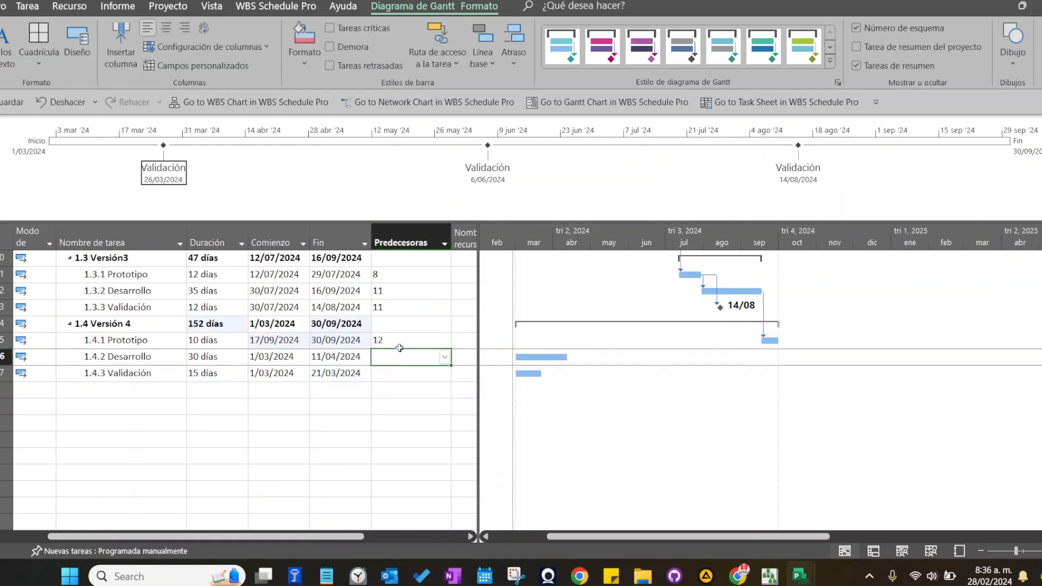
pyautogui.write('15')
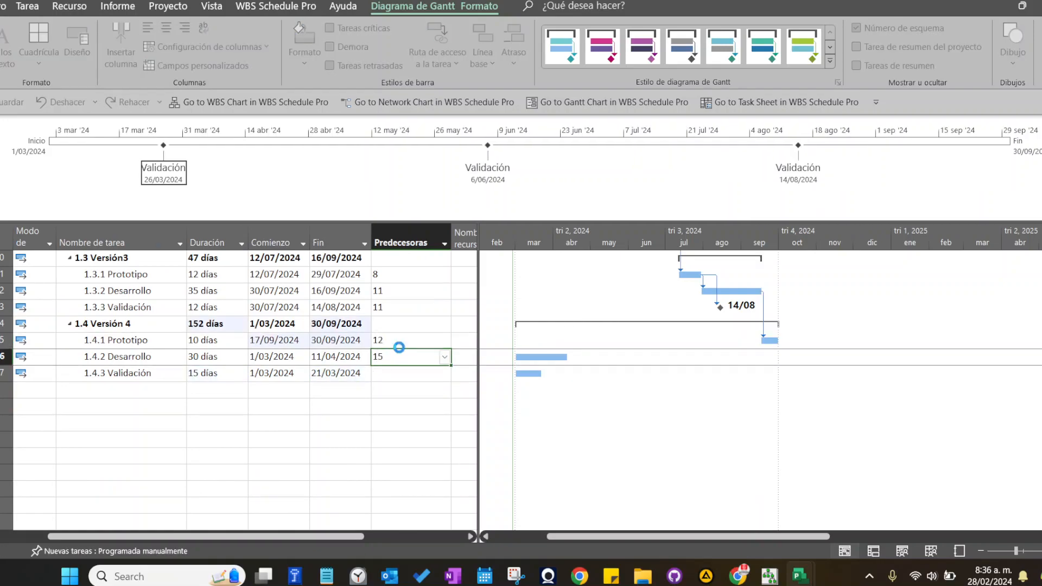
pyautogui.press('Return')
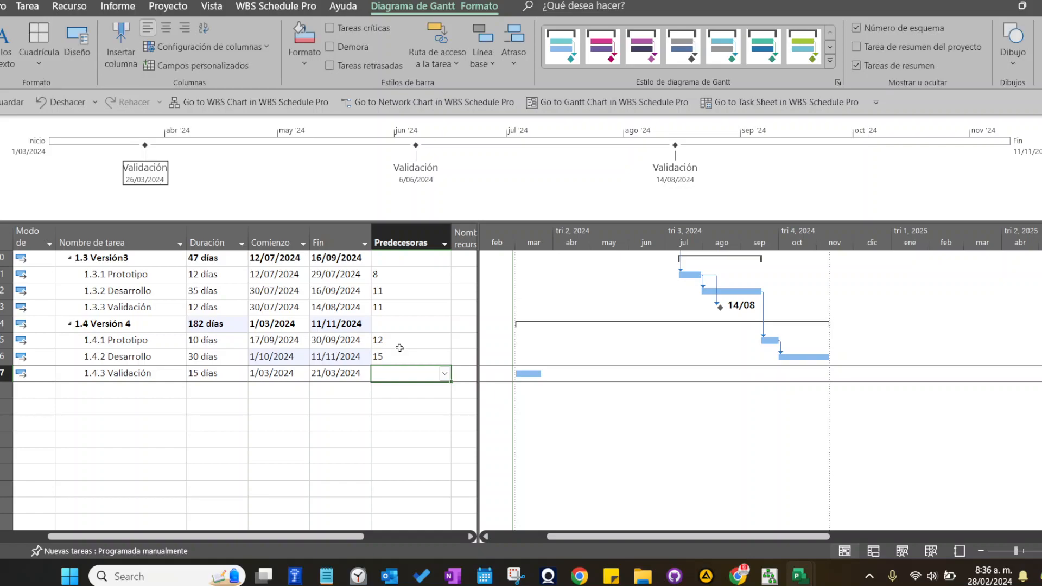
pyautogui.write('15')
pyautogui.press('Return')
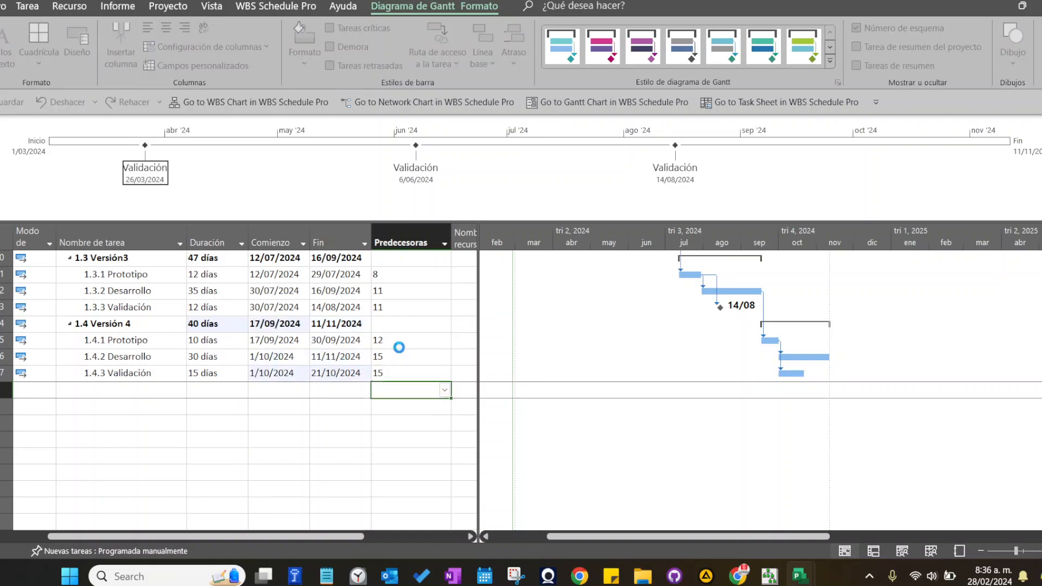
# Open the working time settings of the project's Standard calendar and move the dialog clear of the task table.
pyautogui.scroll(4, 734, 438)
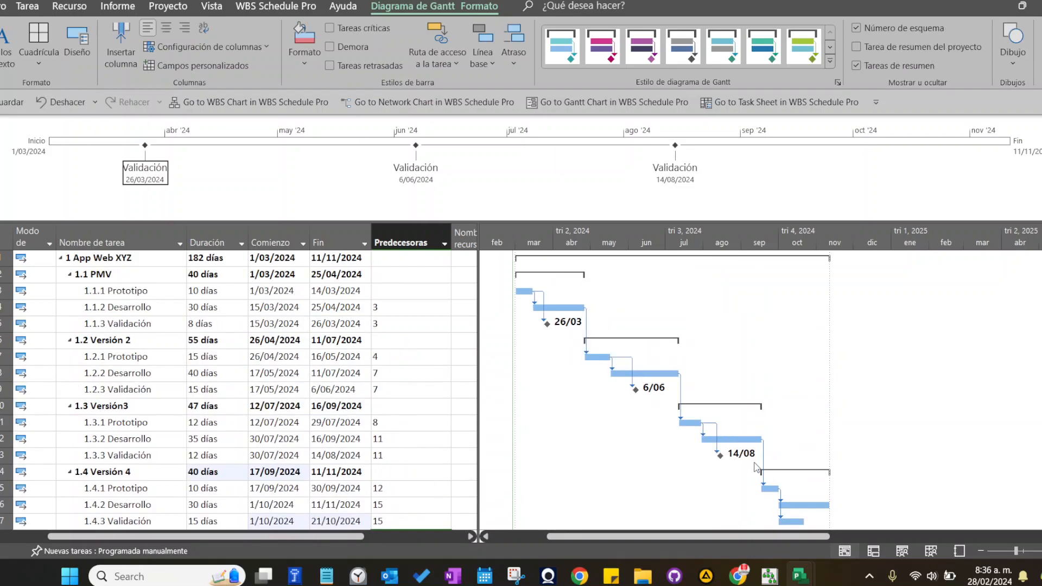
pyautogui.scroll(-3, 733, 438)
pyautogui.moveTo(719, 537); pyautogui.dragTo(681, 537)
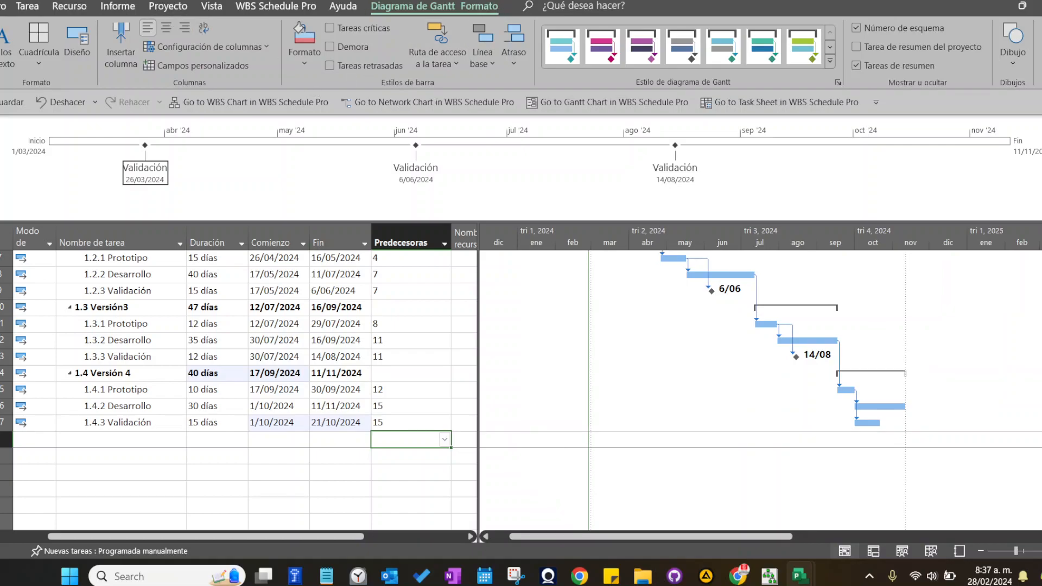
pyautogui.click(156, 7)
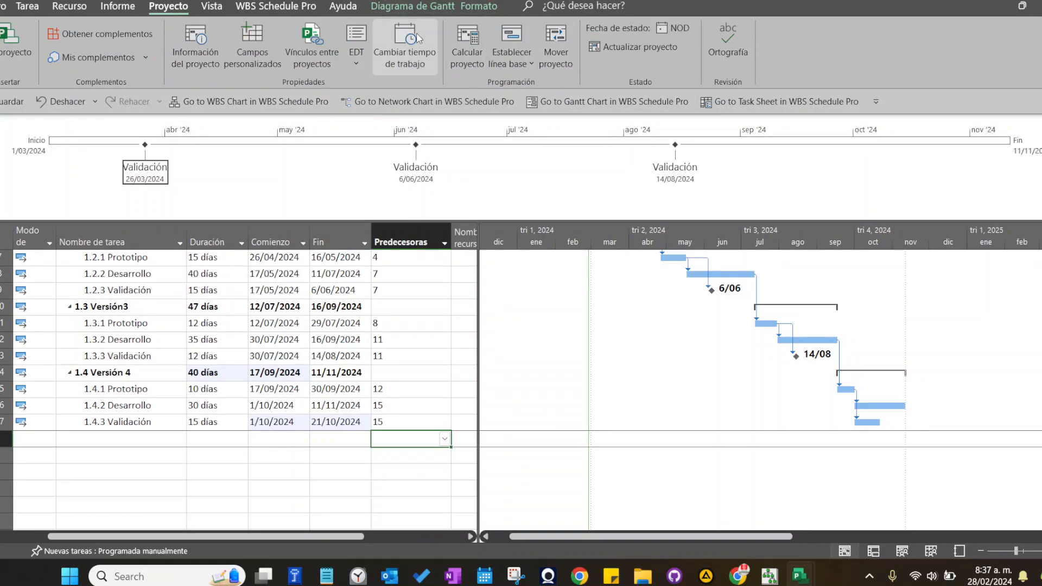
pyautogui.click(403, 52)
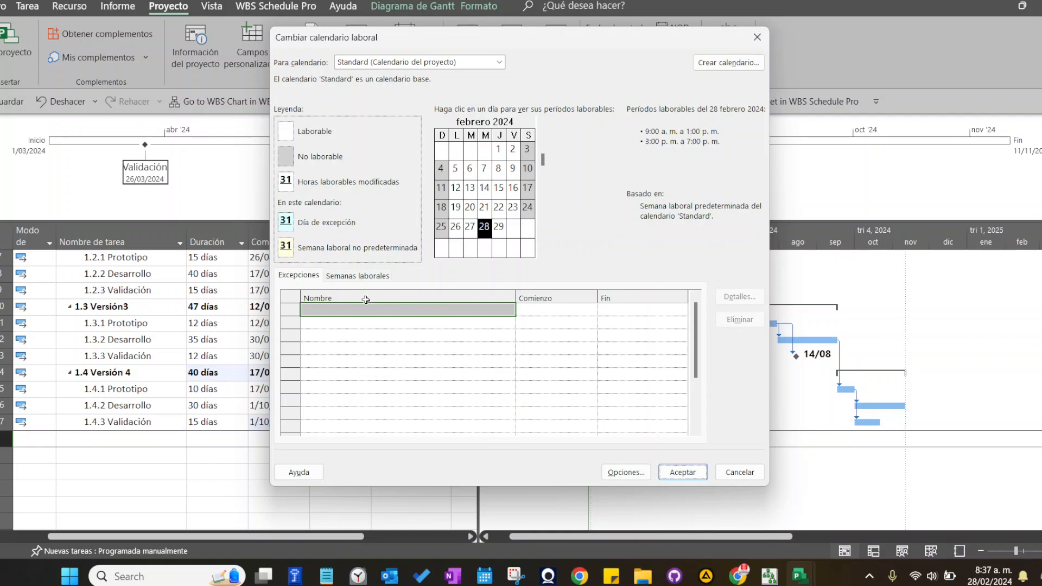
pyautogui.moveTo(408, 46); pyautogui.dragTo(554, 45)
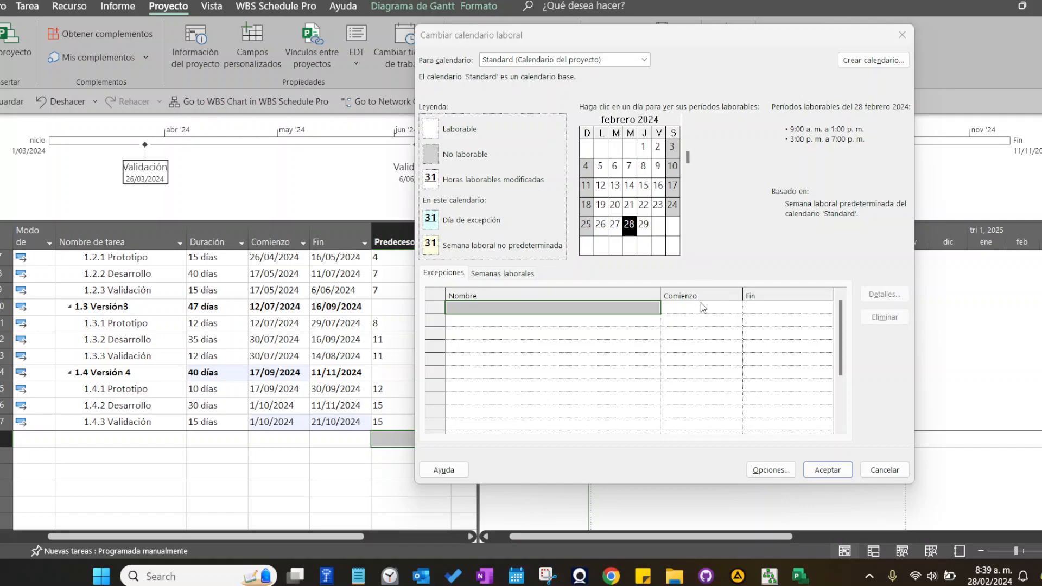
# Add a non-working calendar exception named San José on 25/03/2024.
pyautogui.click(656, 309)
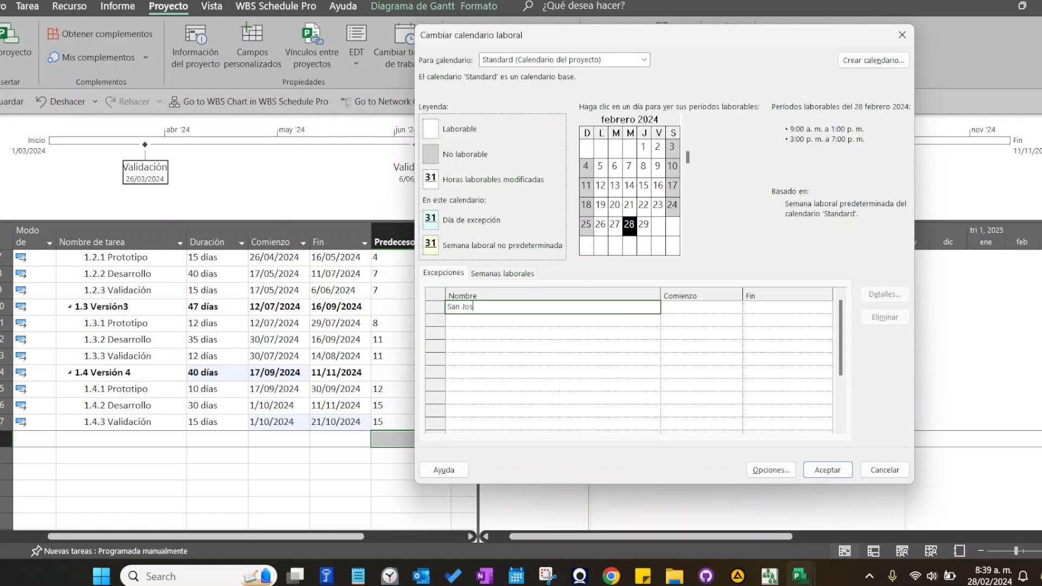
pyautogui.click(722, 309)
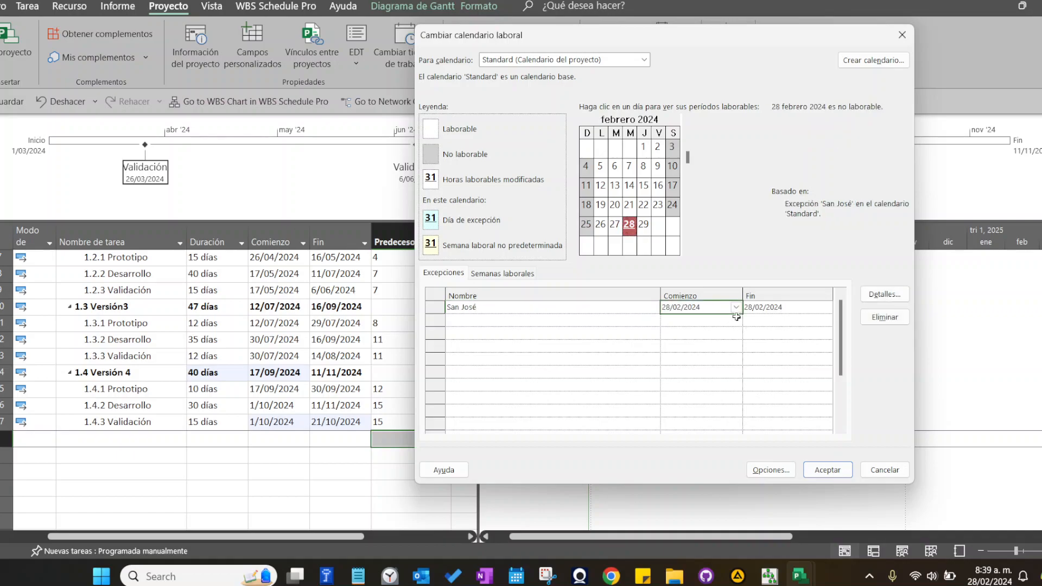
pyautogui.click(736, 308)
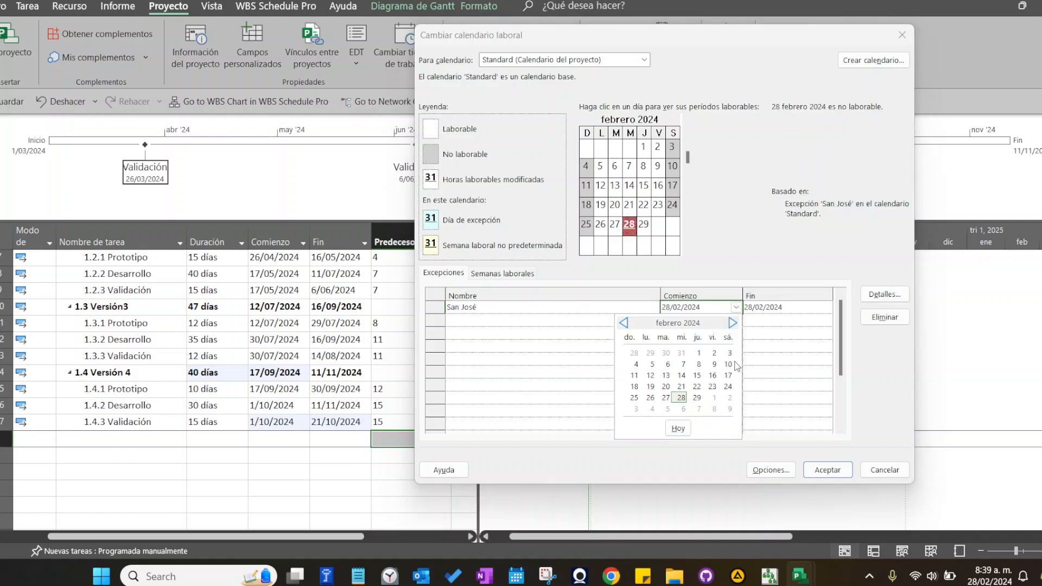
pyautogui.click(734, 323)
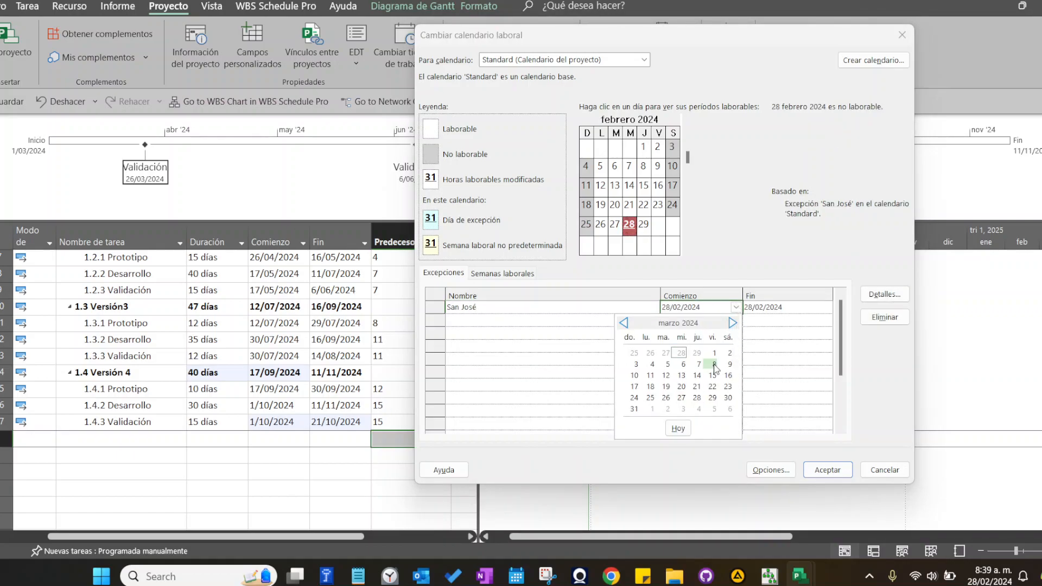
pyautogui.click(650, 397)
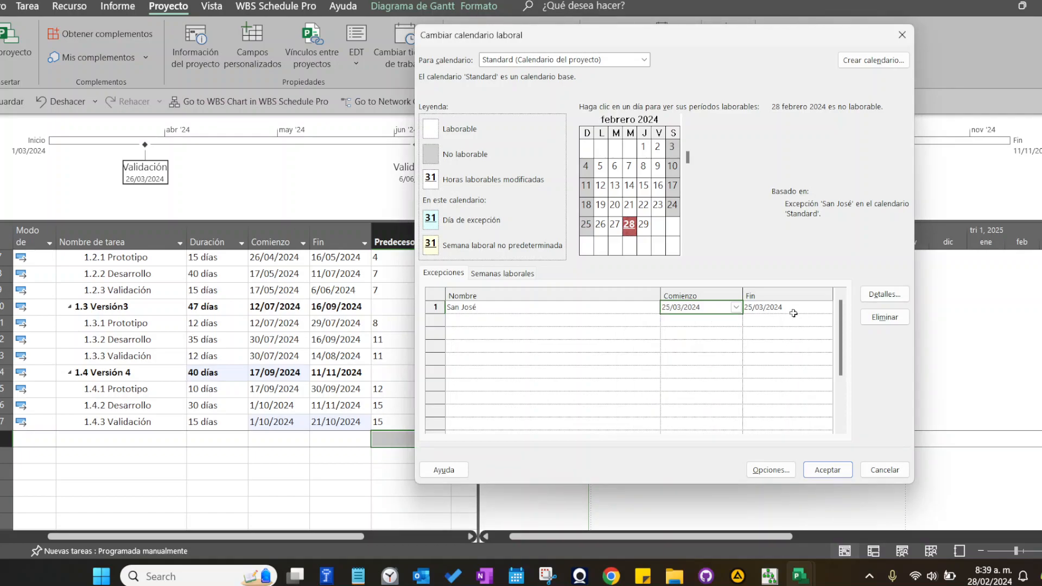
# Add a non-working calendar exception named Jueves Santo on 28/03/2024.
pyautogui.click(553, 323)
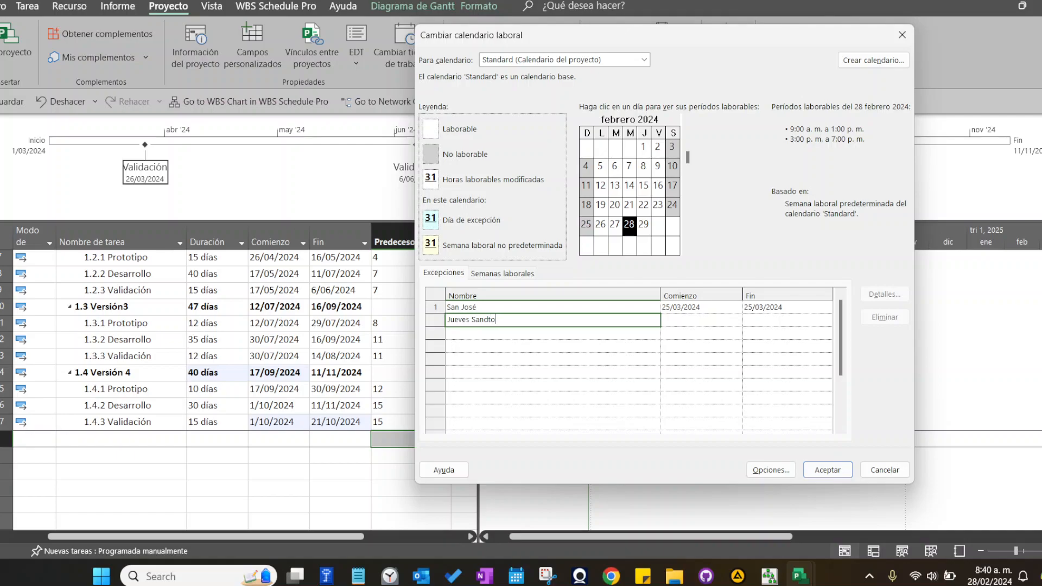
pyautogui.click(573, 318)
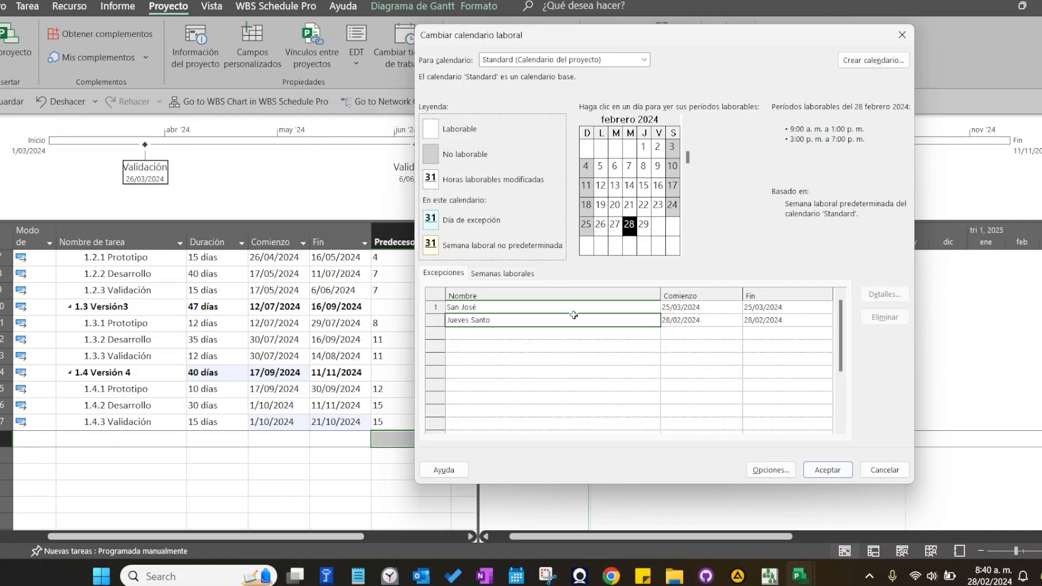
pyautogui.click(737, 320)
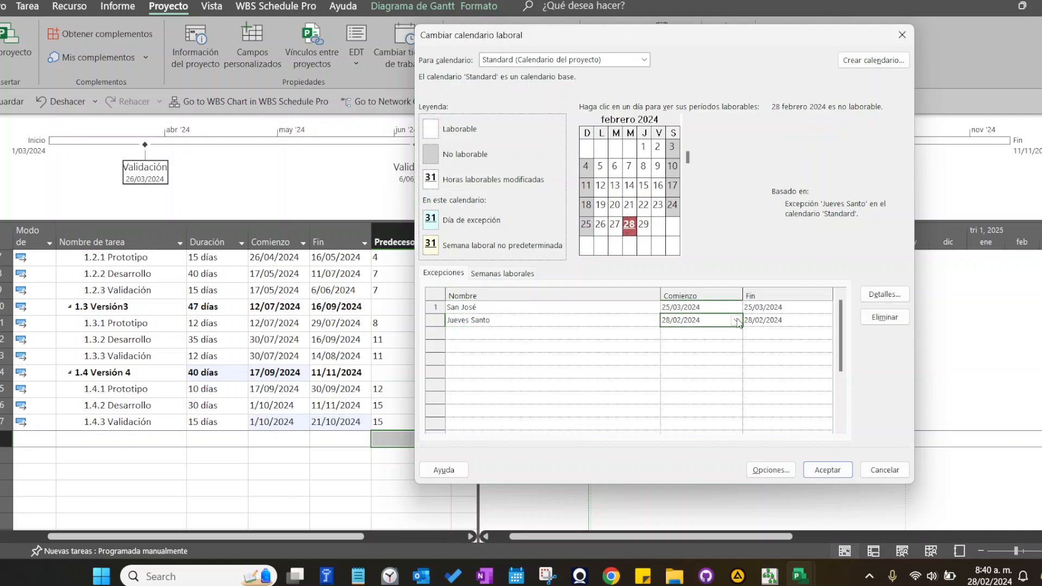
pyautogui.click(736, 320)
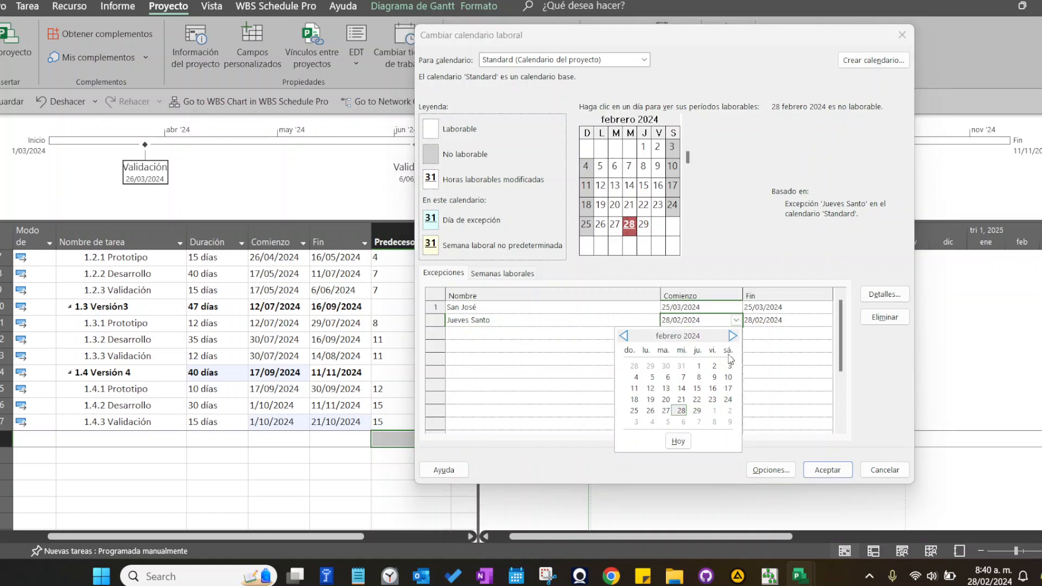
pyautogui.click(731, 337)
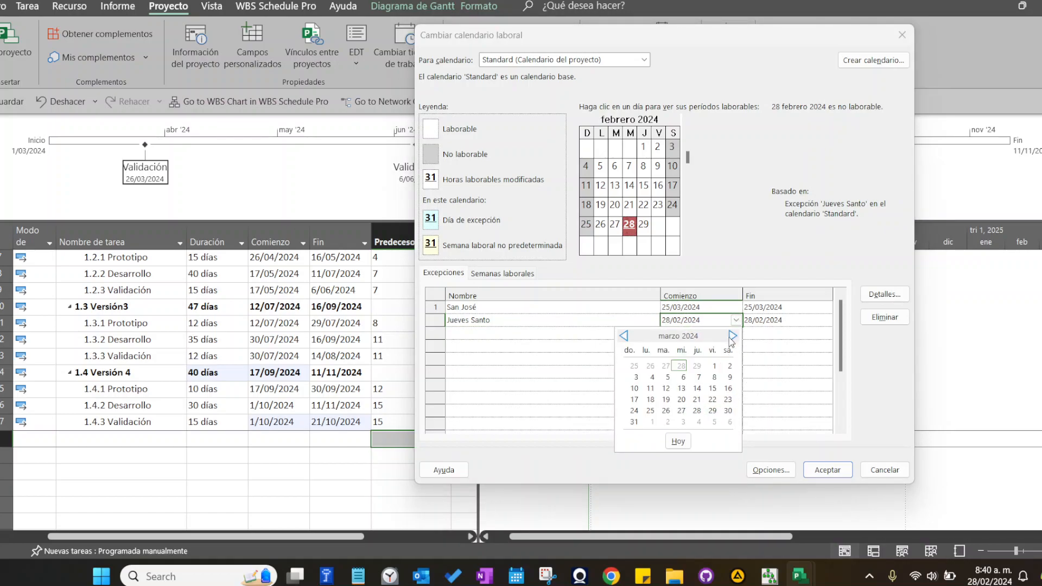
pyautogui.click(697, 411)
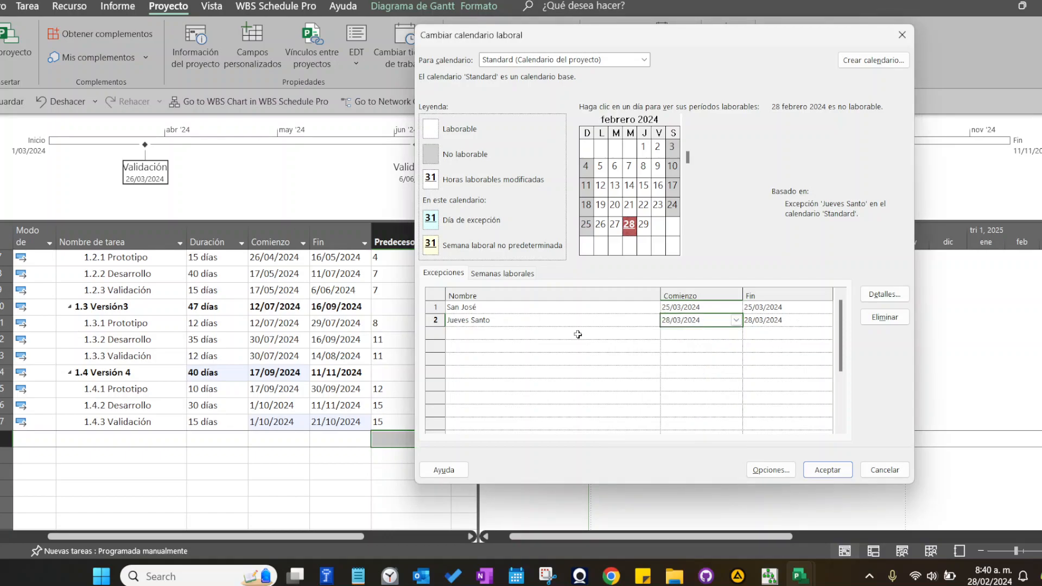
# Add a calendar exception named Viernes Santo on 29/03/2024 and apply the working time changes to the project.
pyautogui.click(578, 333)
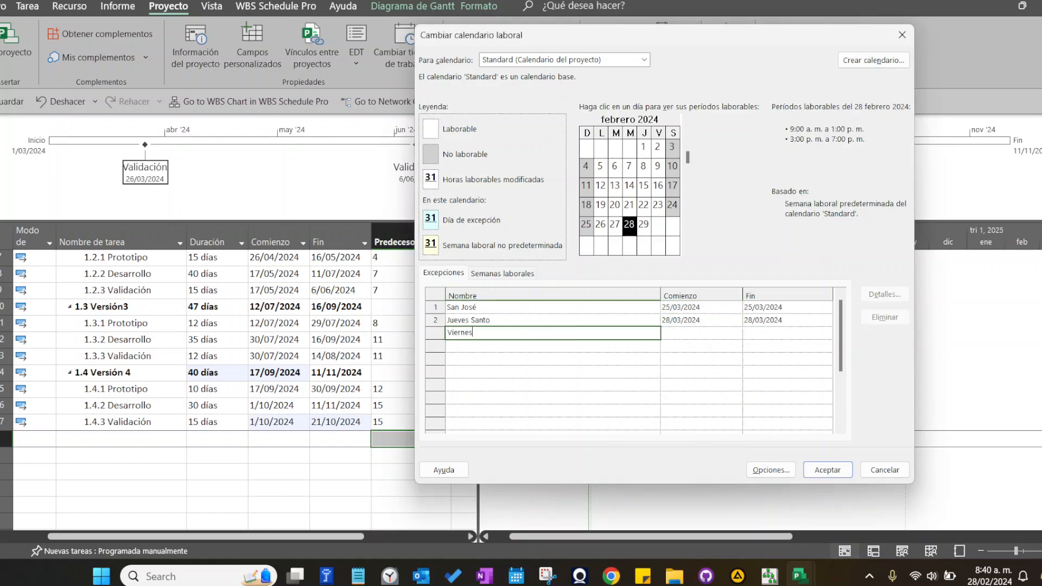
pyautogui.write('Viernes Santo')
pyautogui.click(703, 333)
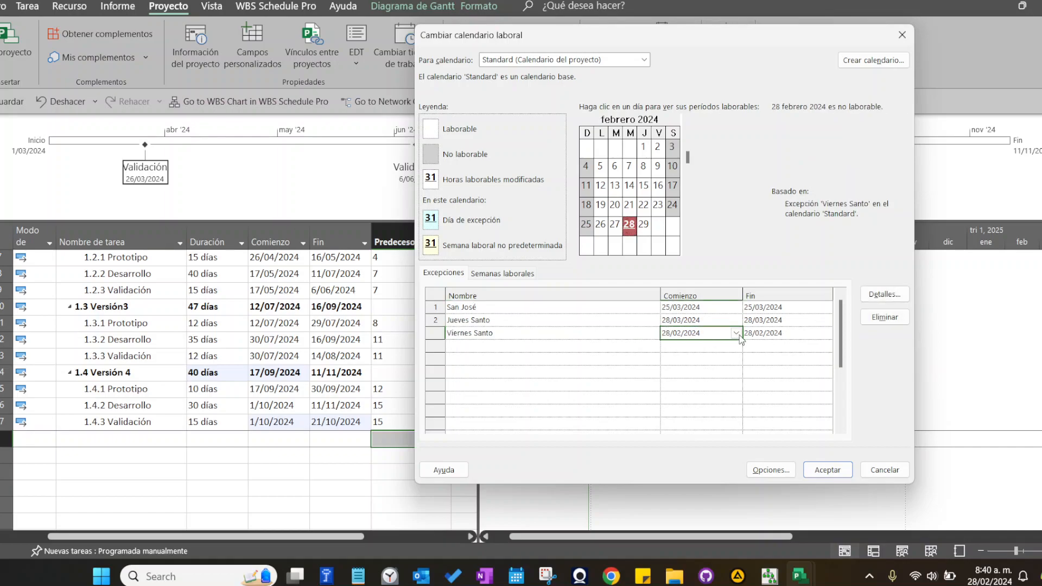
pyautogui.click(736, 333)
pyautogui.click(733, 349)
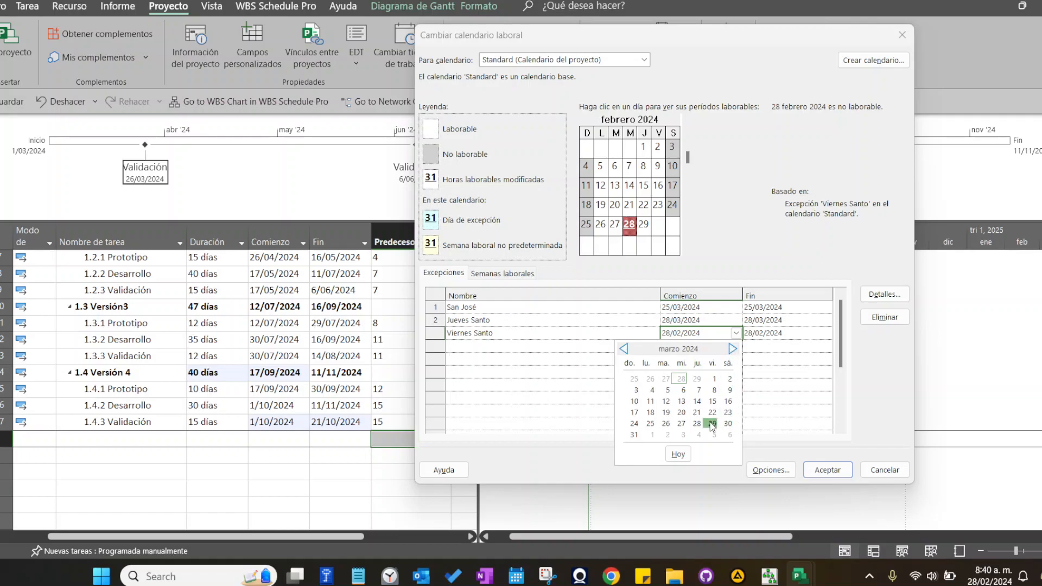
pyautogui.click(713, 423)
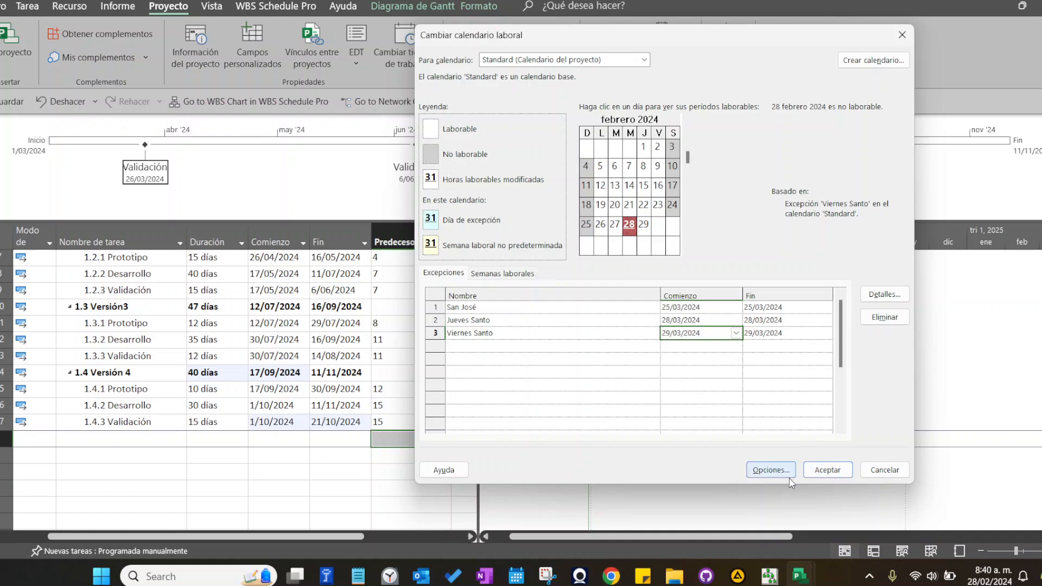
pyautogui.click(835, 471)
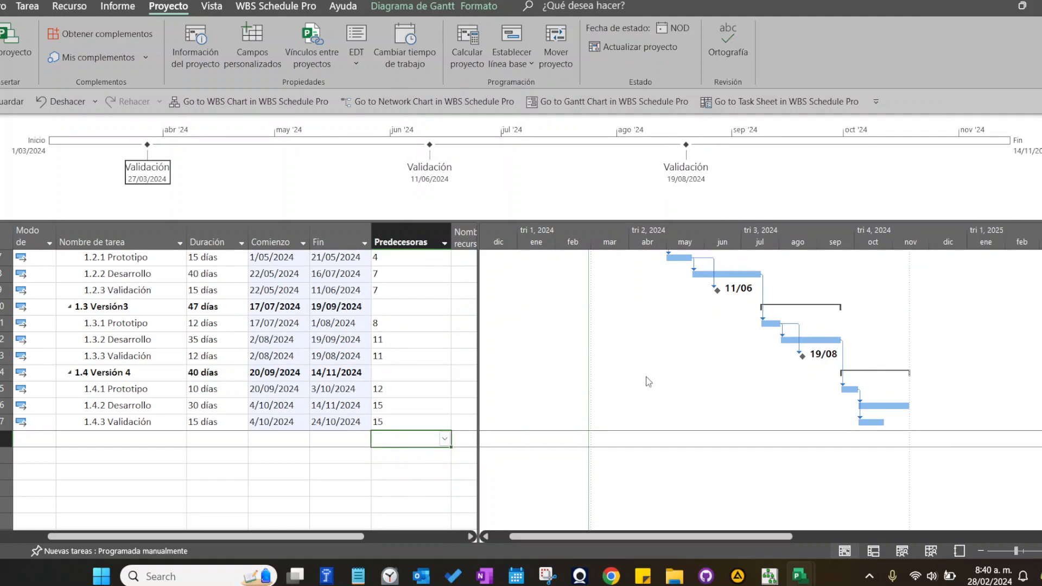
# Review the recalculated start and finish dates of all App Web XYZ tasks in the table and Gantt chart.
pyautogui.scroll(2, 779, 399)
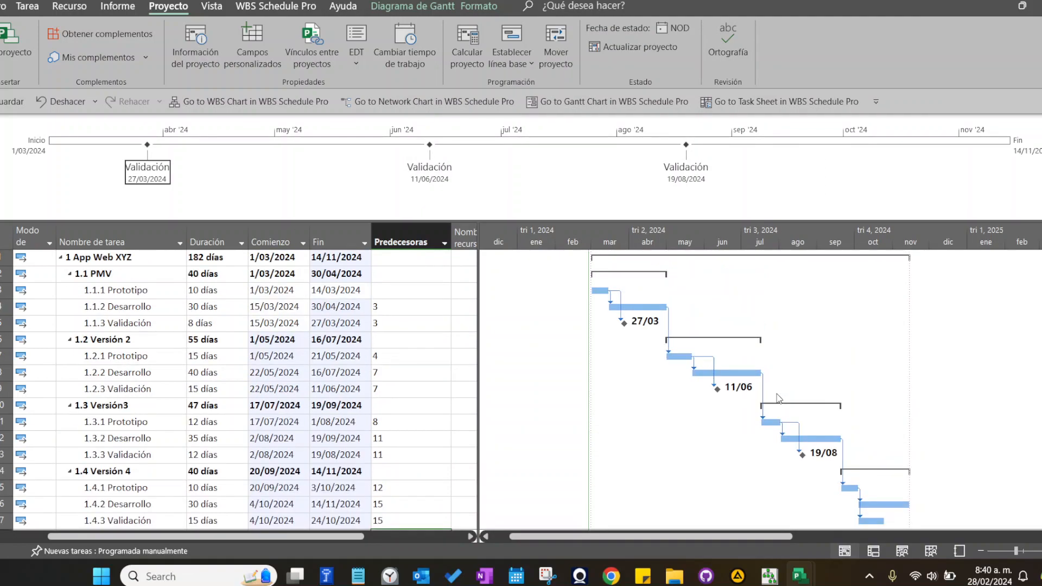
pyautogui.scroll(-1, 769, 403)
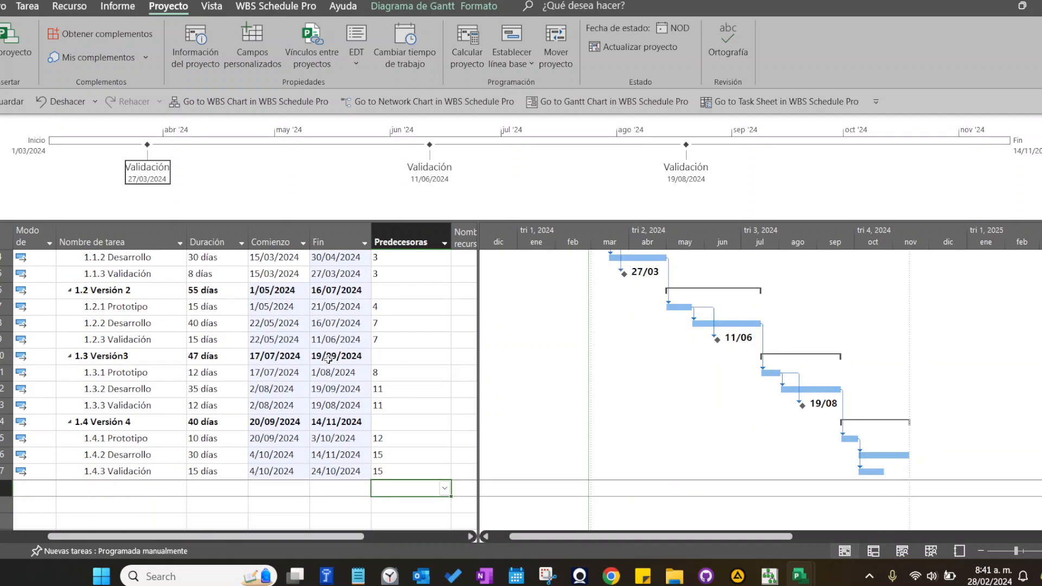
pyautogui.scroll(1, 327, 364)
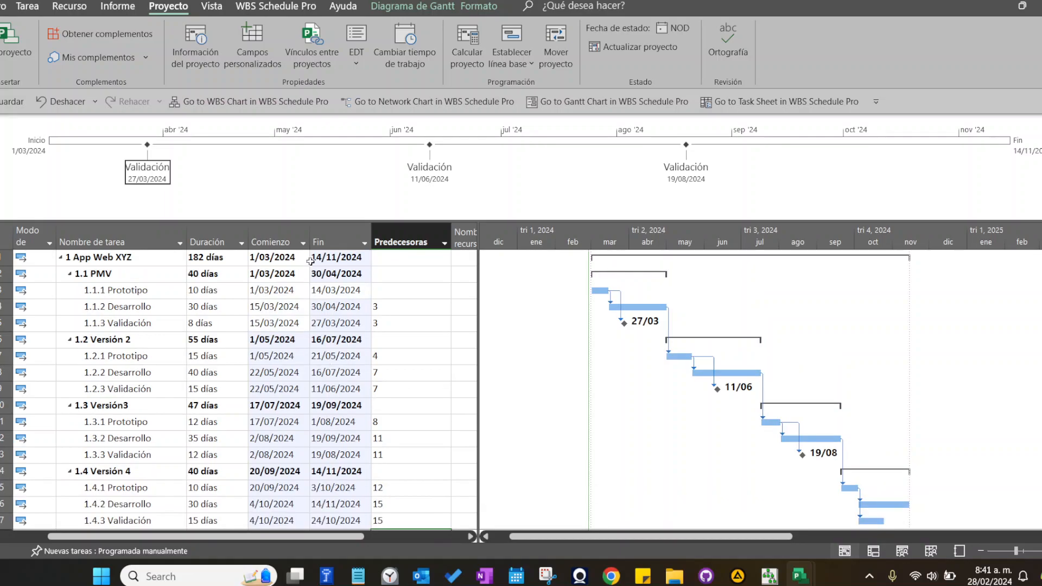
pyautogui.scroll(-1, 370, 390)
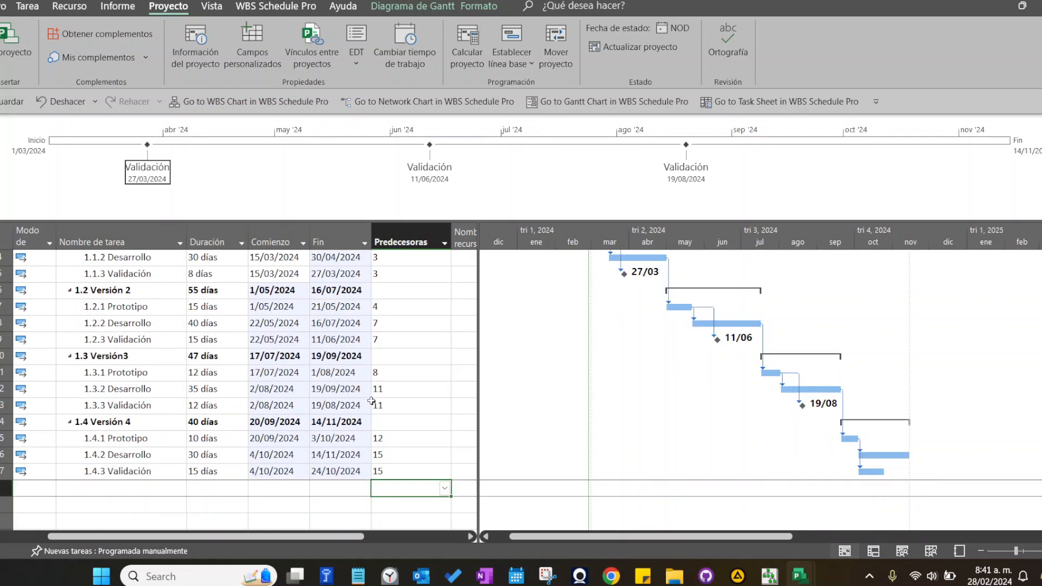
pyautogui.scroll(1, 359, 408)
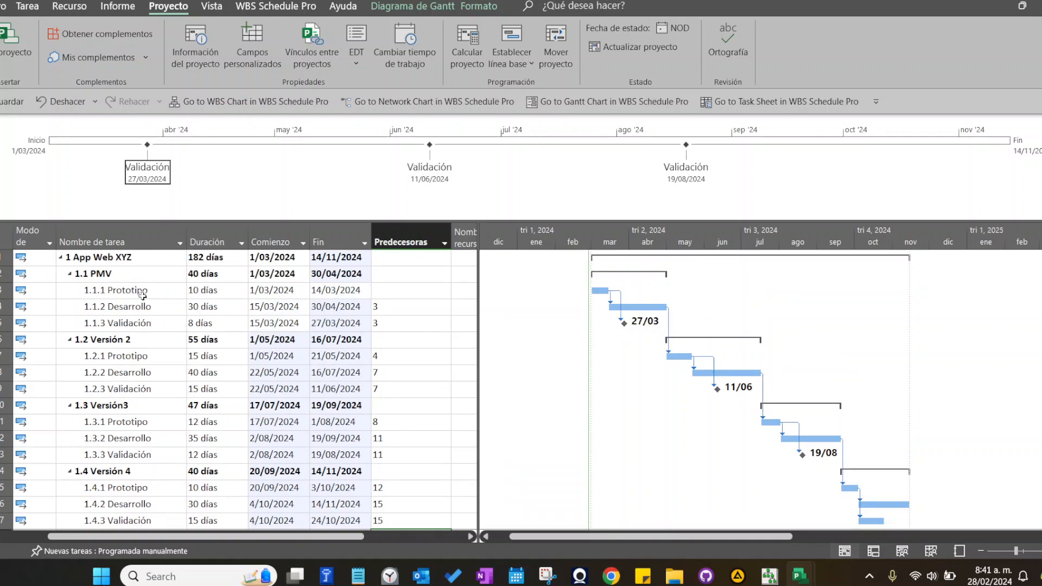
pyautogui.click(2, 323)
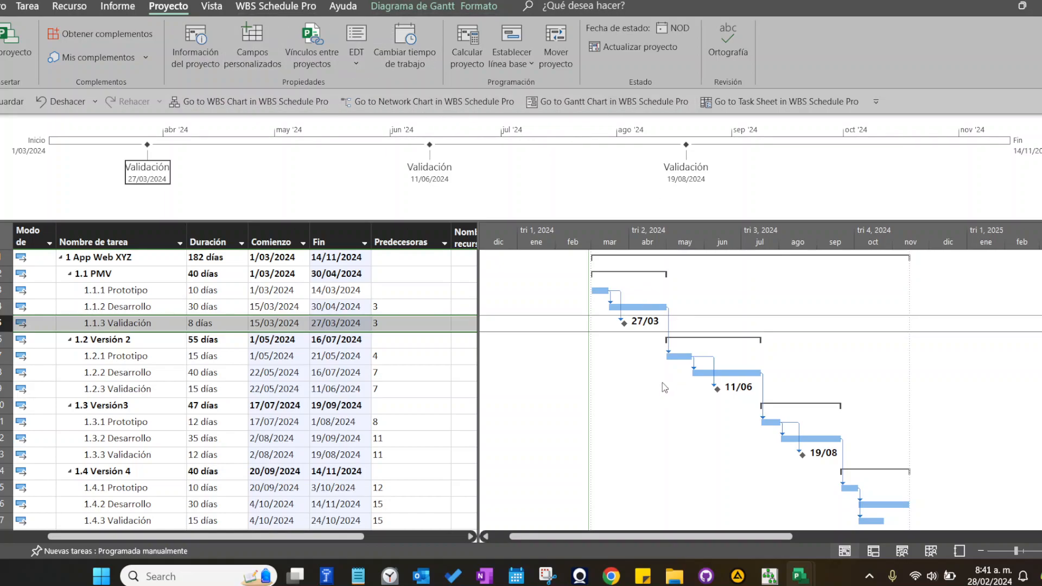
pyautogui.scroll(-2, 416, 356)
pyautogui.scroll(-1, 416, 356)
pyautogui.scroll(3, 419, 360)
# Reduce the timeline's height so the whole task list fits below it, and save the project.
pyautogui.moveTo(428, 220); pyautogui.dragTo(428, 197)
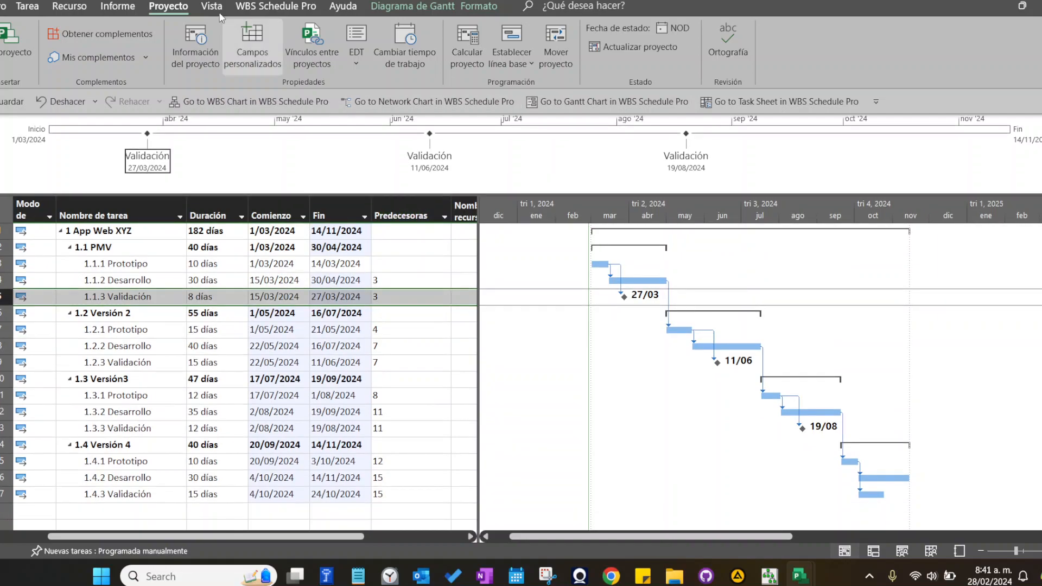
pyautogui.click(3, 7)
pyautogui.click(31, 174)
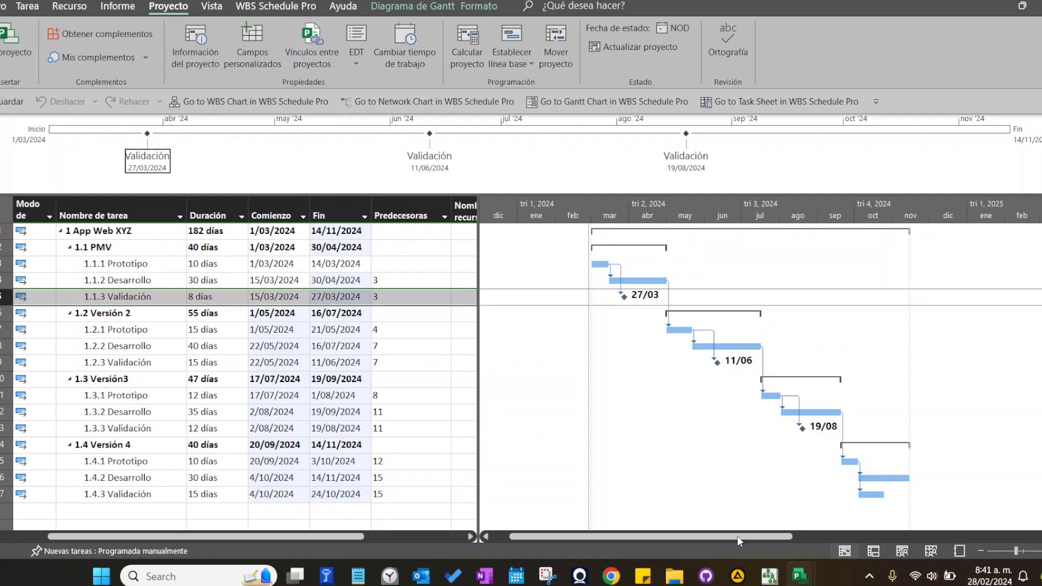
# Switch to WBS Schedule Pro and inspect the task information of Versión 4's Prototipo, closing it without changes.
pyautogui.click(770, 576)
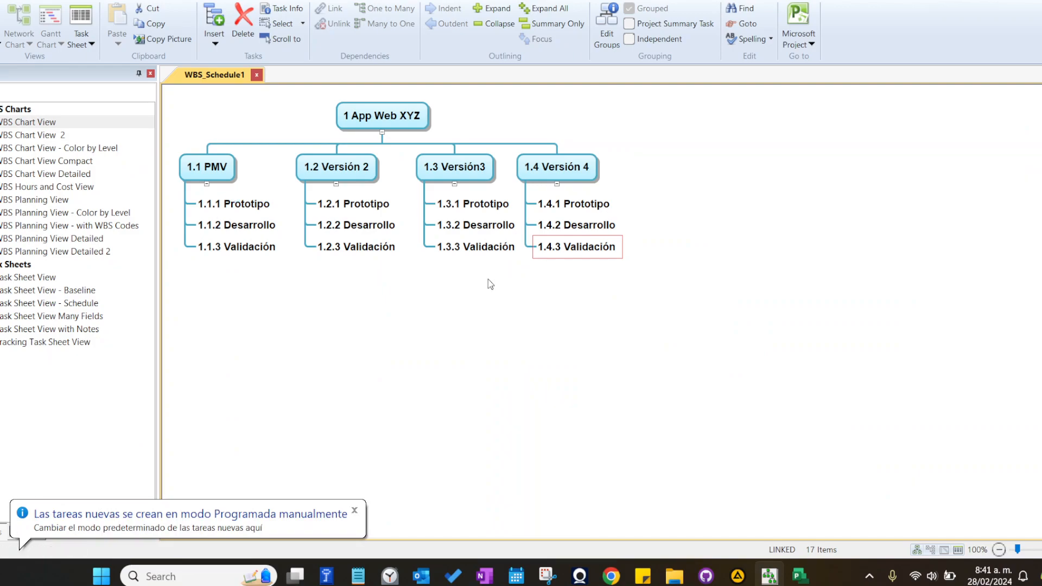
pyautogui.moveTo(390, 126)
pyautogui.doubleClick(581, 201)
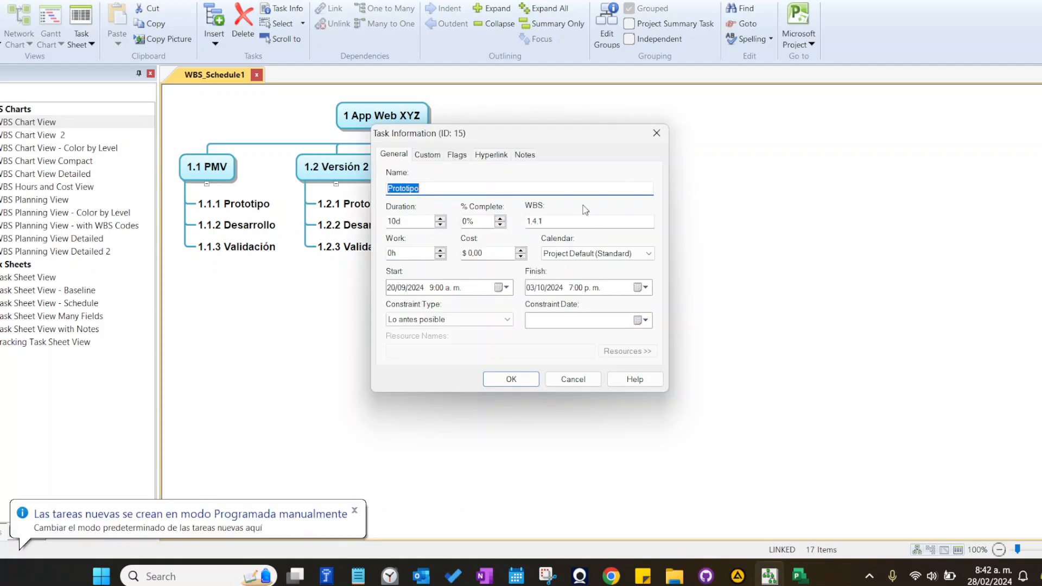
pyautogui.moveTo(490, 133); pyautogui.dragTo(600, 141)
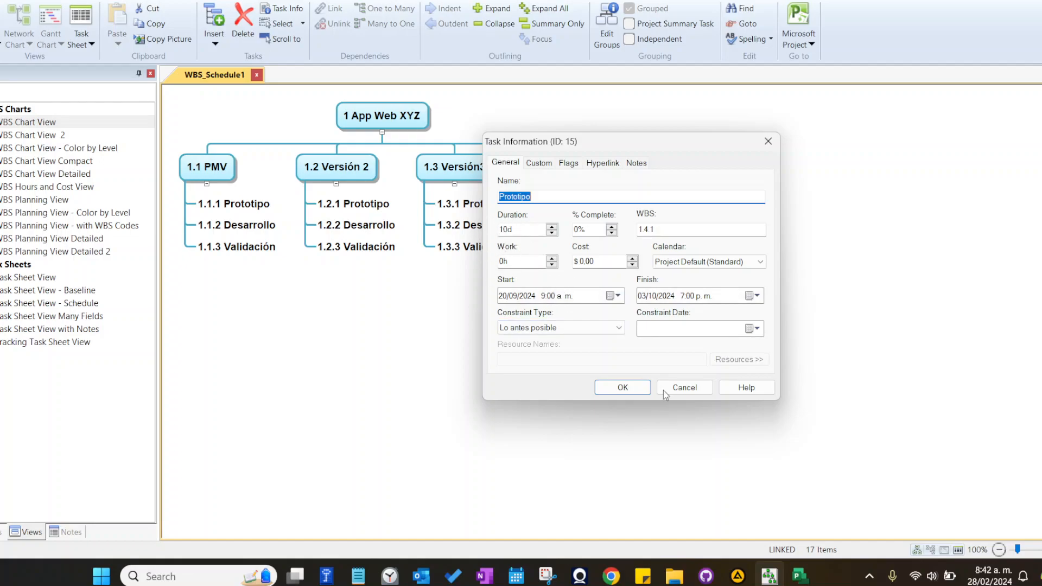
pyautogui.click(686, 388)
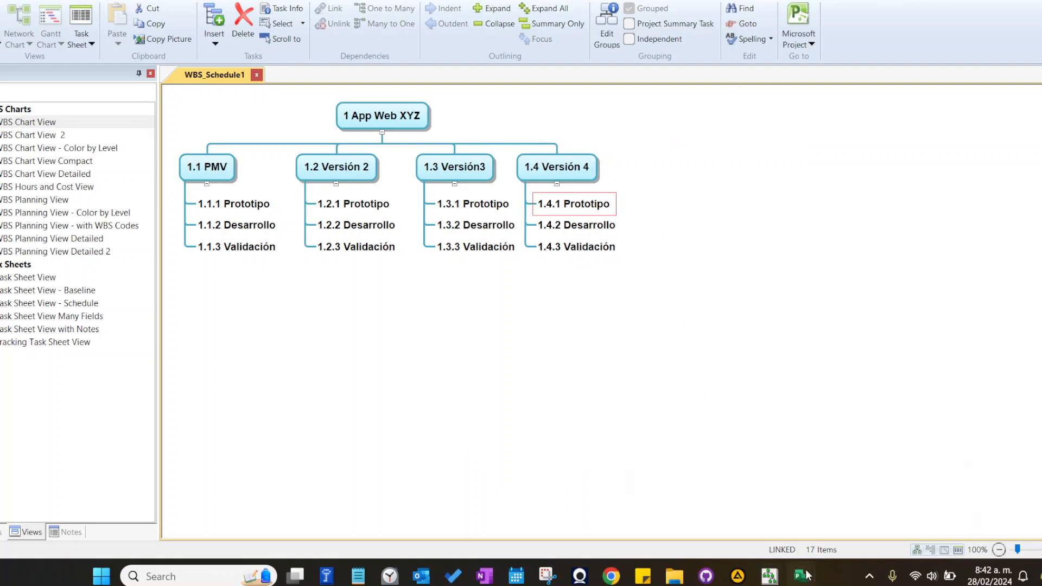
# Return to the project in Microsoft Project and narrow the task table to give the Gantt chart more room.
pyautogui.moveTo(800, 576)
pyautogui.click(837, 510)
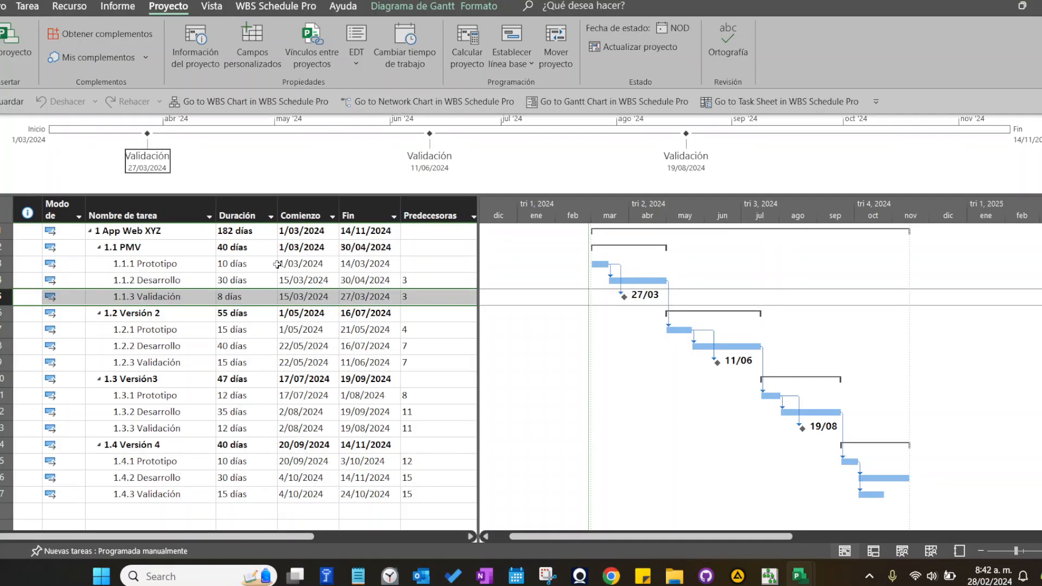
pyautogui.moveTo(478, 290); pyautogui.dragTo(446, 291)
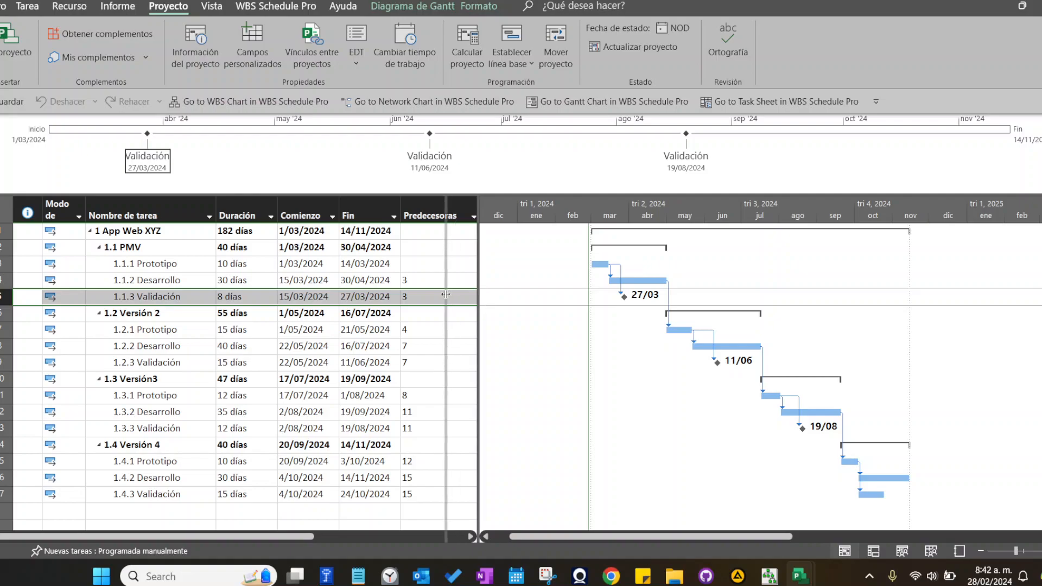
pyautogui.moveTo(675, 538); pyautogui.dragTo(694, 538)
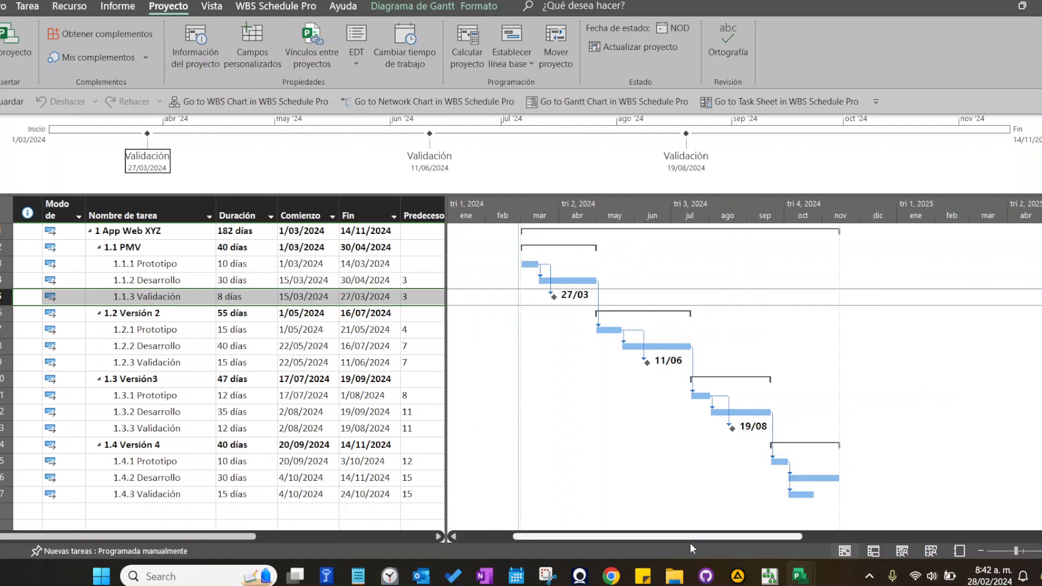